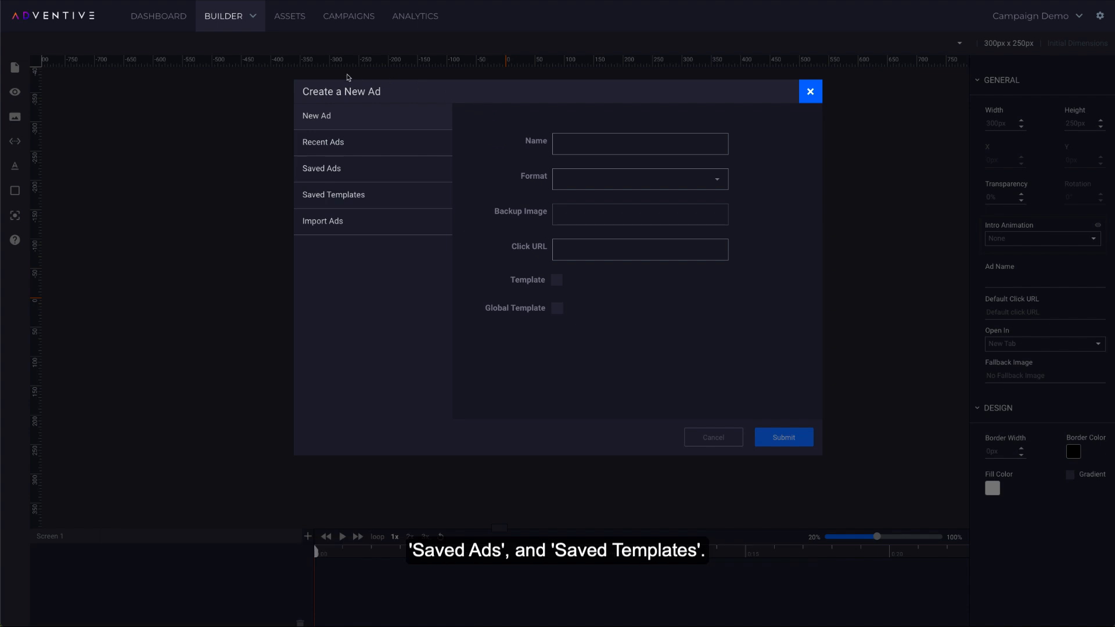
Step: Look through the recent ads, the saved ads and the list of saved templates
{"action": "left_click", "coordinate": [334, 147]}
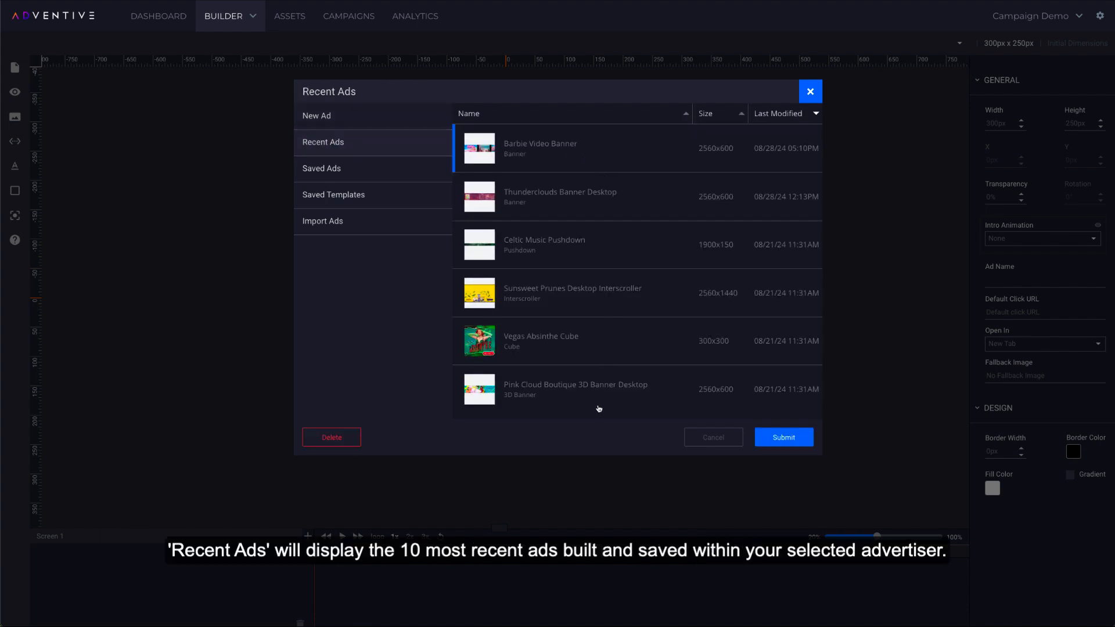
{"action": "left_click", "coordinate": [360, 173]}
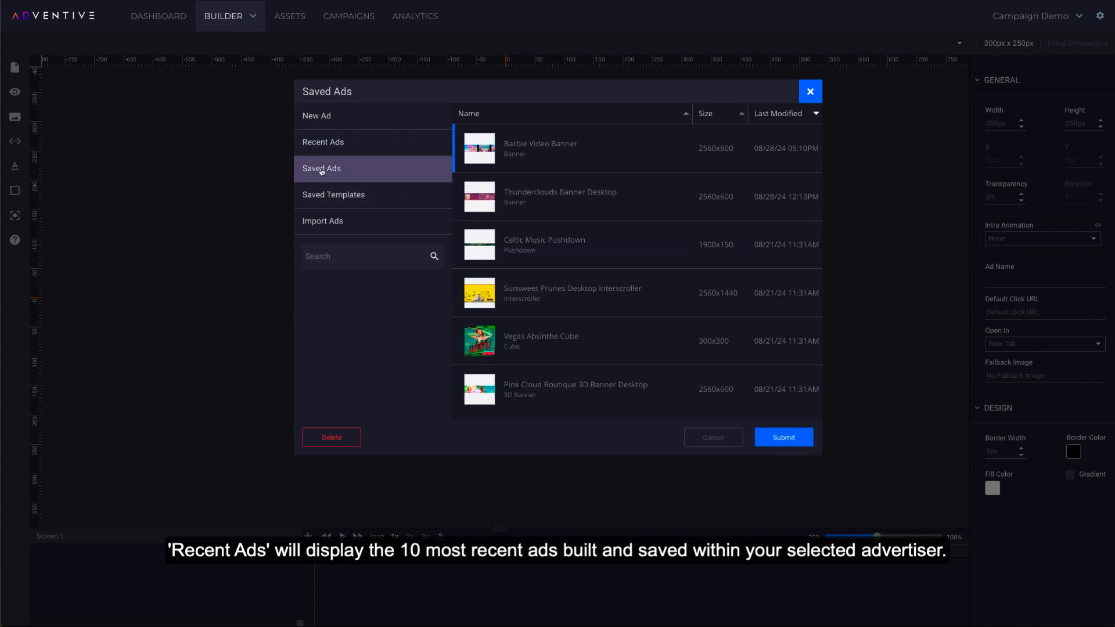
{"action": "left_click", "coordinate": [376, 196]}
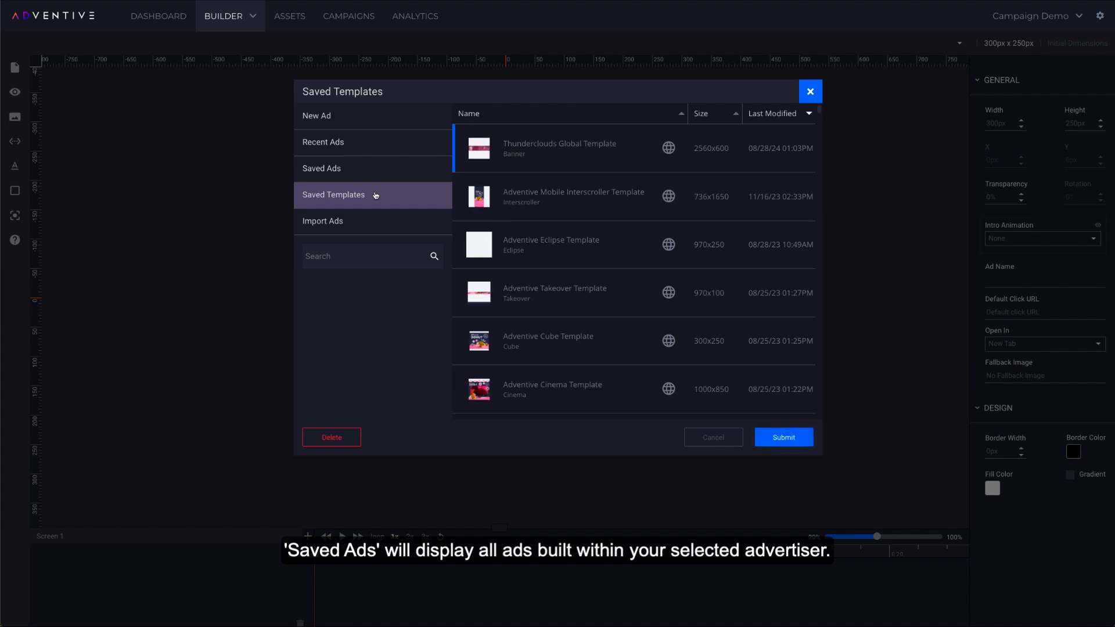
{"action": "scroll", "coordinate": [618, 231], "scroll_direction": "down", "scroll_amount": 2}
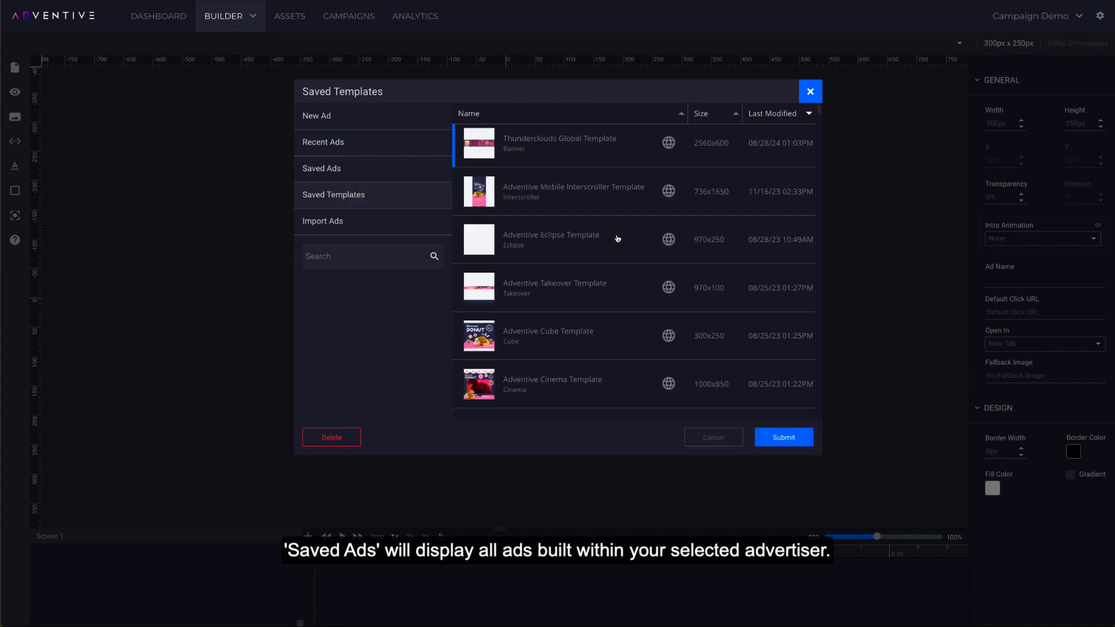
{"action": "scroll", "coordinate": [617, 247], "scroll_direction": "down", "scroll_amount": 5}
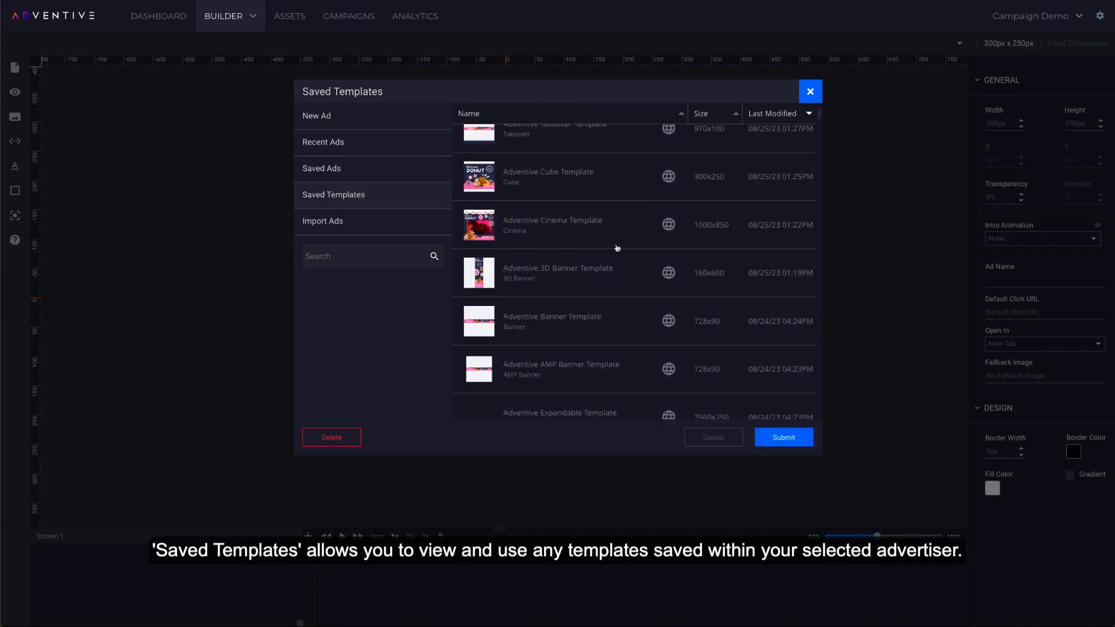
{"action": "scroll", "coordinate": [616, 249], "scroll_direction": "up", "scroll_amount": 7}
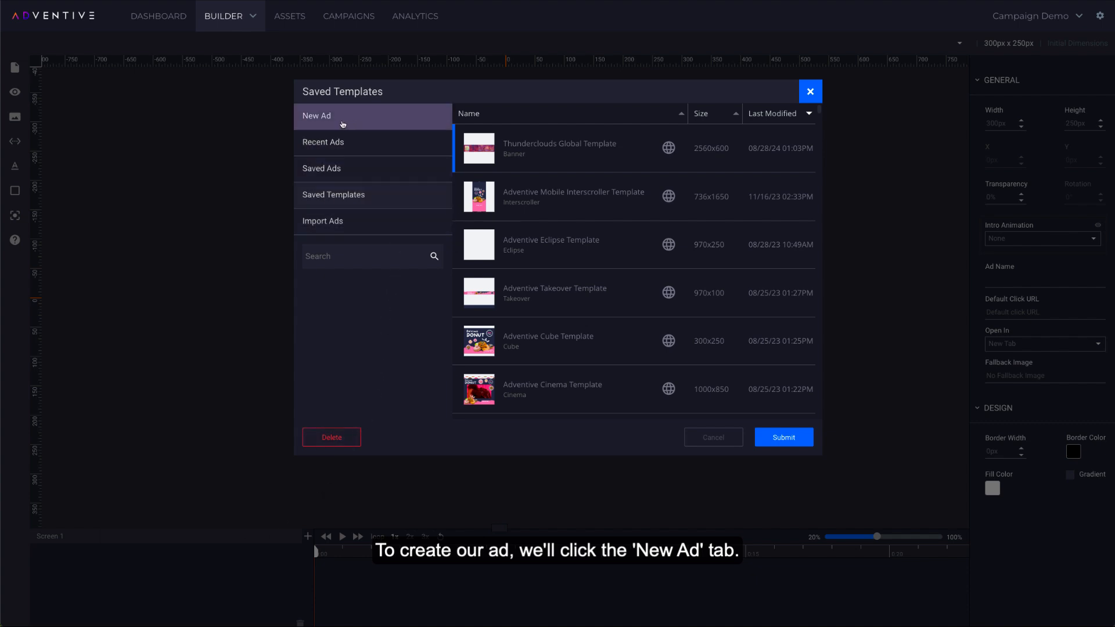
Step: Start a new ad named "Donuts Banner Demo" with the Banner format
{"action": "left_click", "coordinate": [315, 121]}
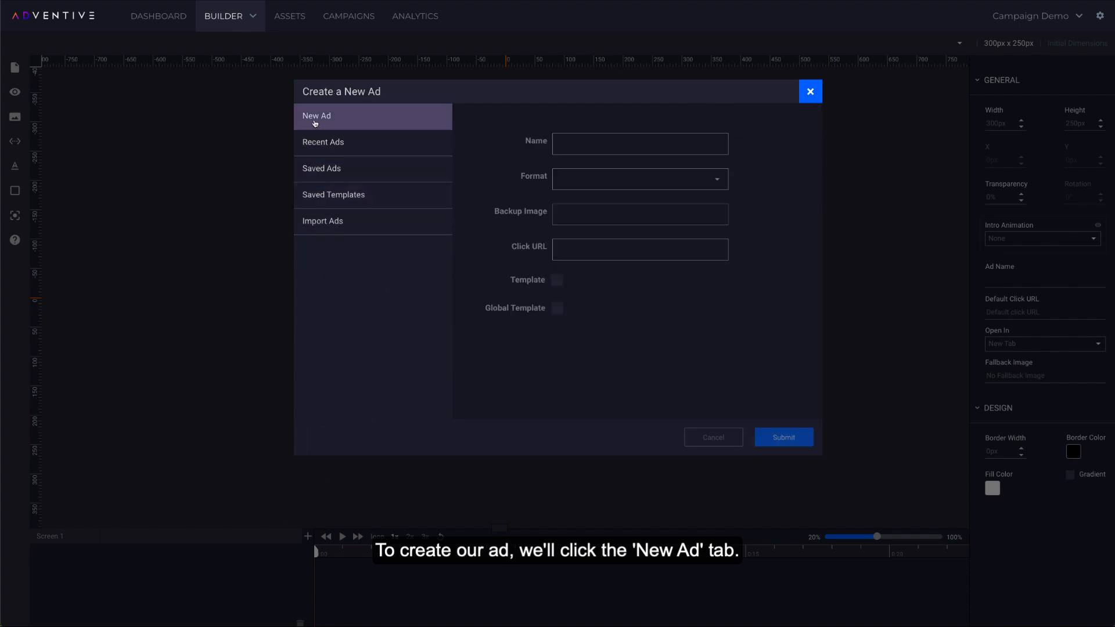
{"action": "left_click", "coordinate": [610, 138]}
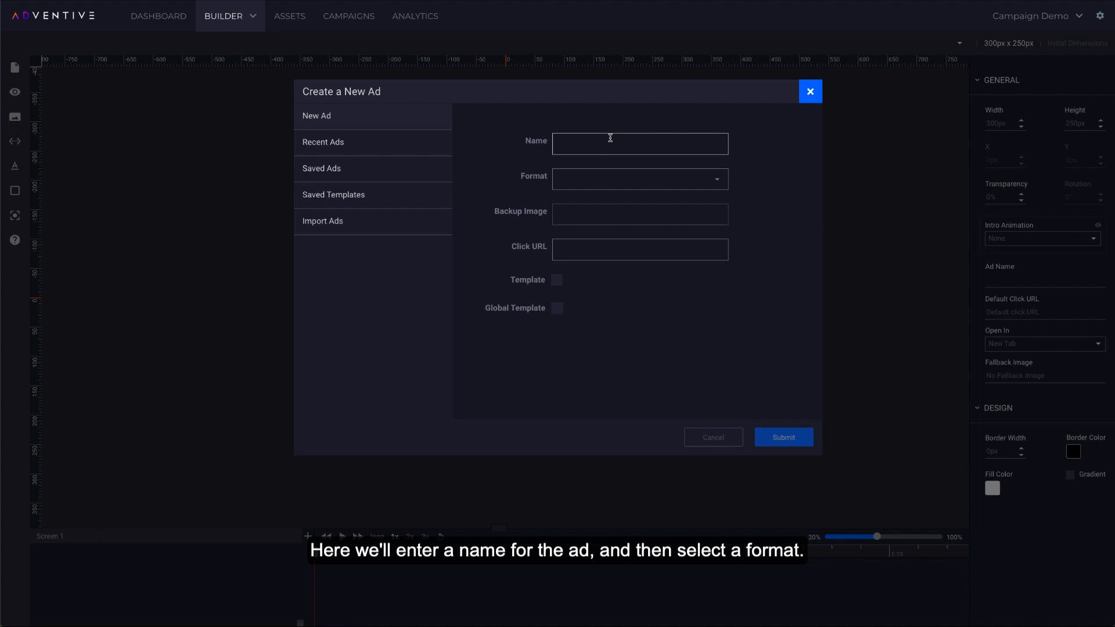
{"action": "type", "text": "Donuts Banner Demo"}
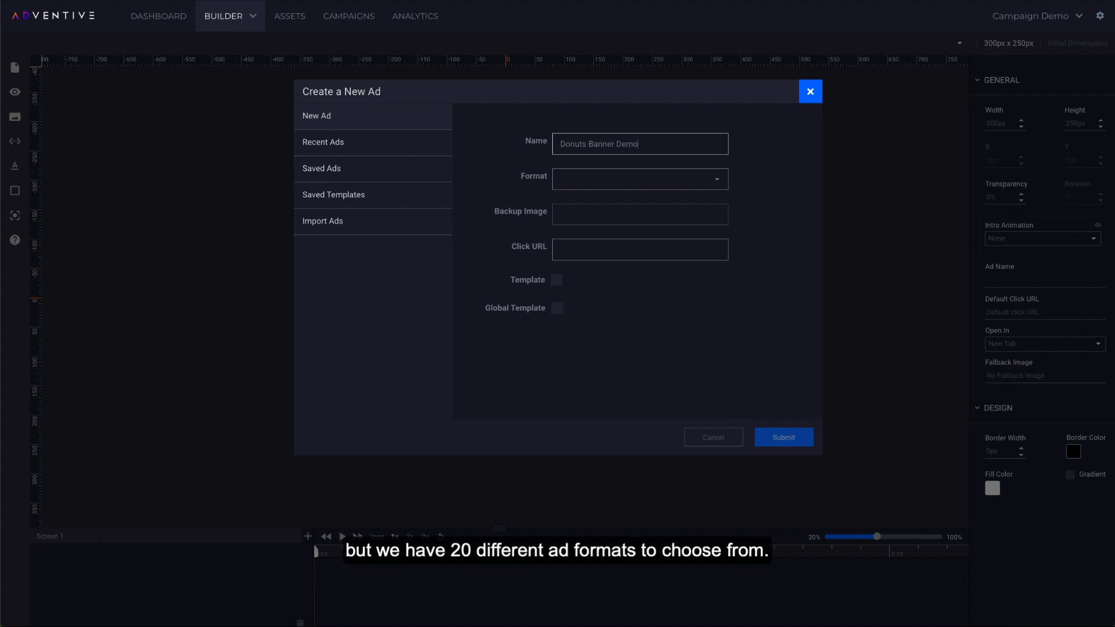
{"action": "left_click", "coordinate": [689, 180]}
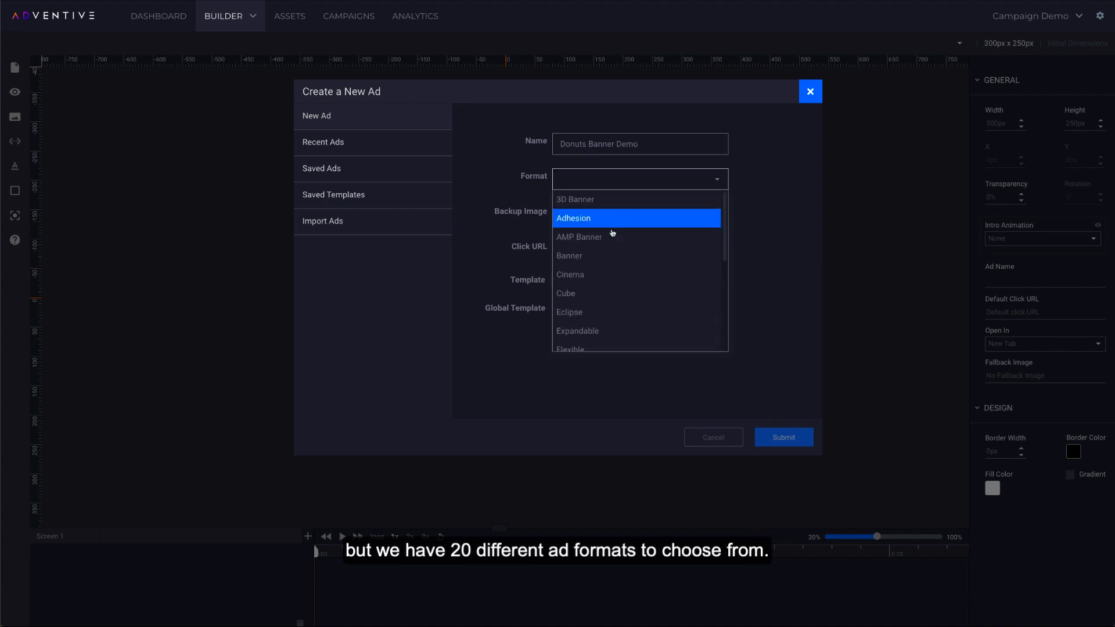
{"action": "left_click", "coordinate": [590, 254]}
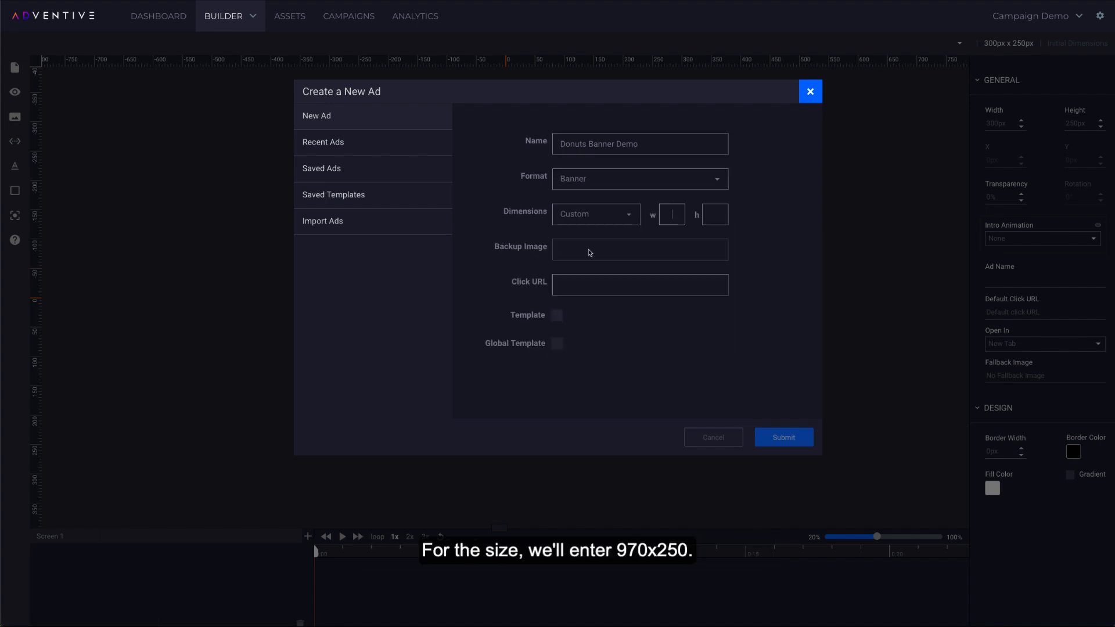
Step: Set the new ad's custom dimensions to 970 wide by 250 high
{"action": "left_click", "coordinate": [679, 221]}
{"action": "type", "text": "970"}
{"action": "key", "text": "Tab"}
{"action": "type", "text": "250"}
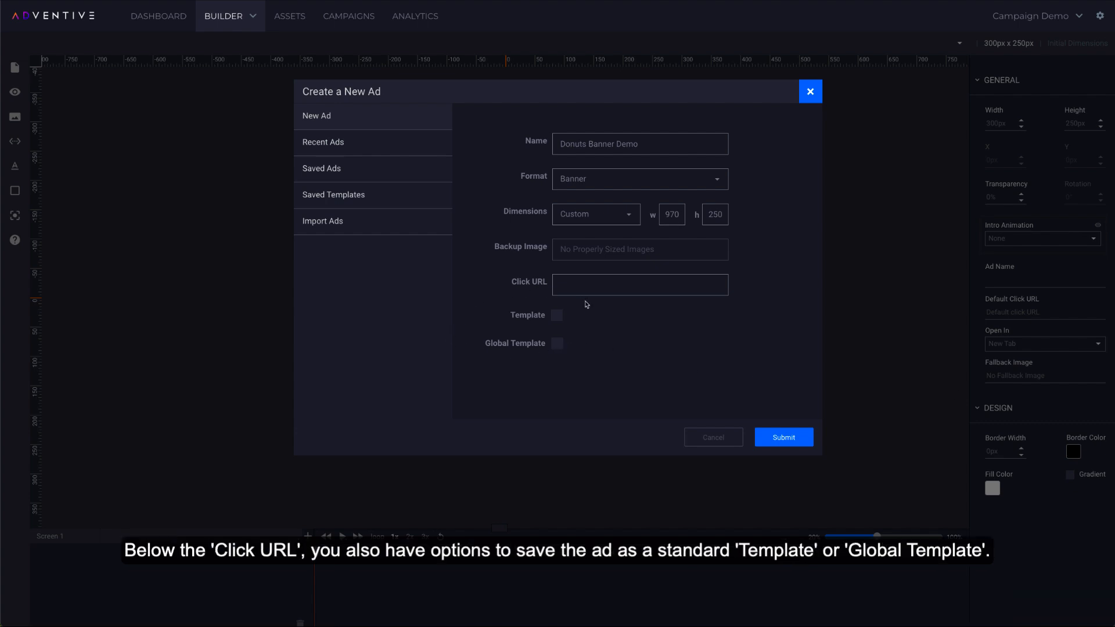
Step: Try the Template and Global Template options for the new ad
{"action": "left_click", "coordinate": [560, 318]}
{"action": "left_click", "coordinate": [559, 319]}
{"action": "left_click", "coordinate": [559, 344]}
{"action": "left_click", "coordinate": [558, 343]}
{"action": "left_click", "coordinate": [559, 317]}
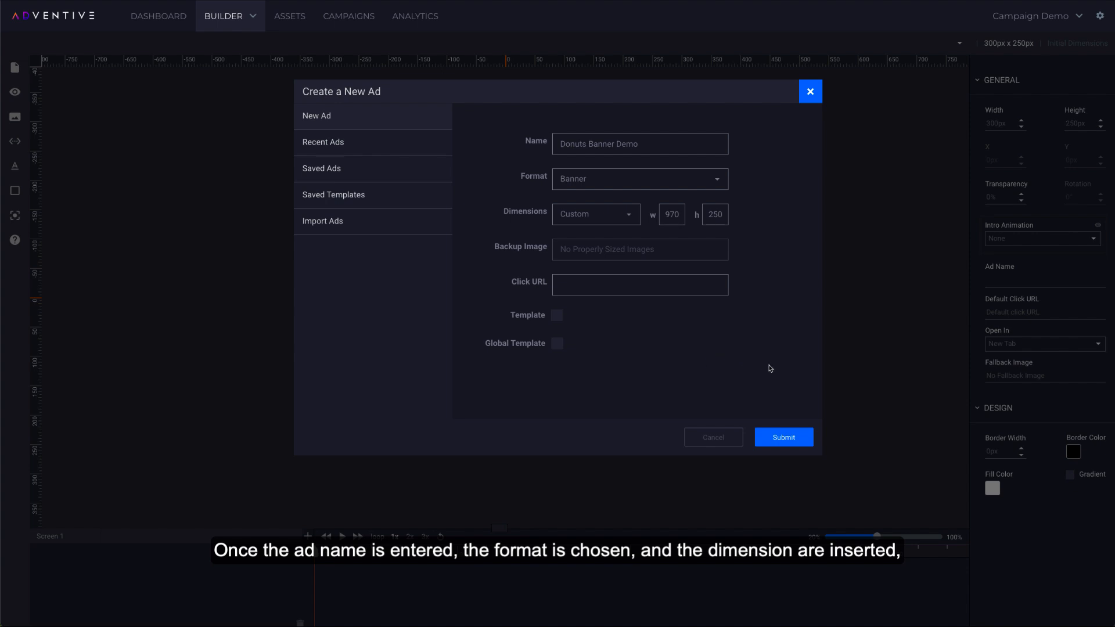
Step: Submit the new ad's settings to open its blank banner canvas
{"action": "left_click", "coordinate": [783, 438]}
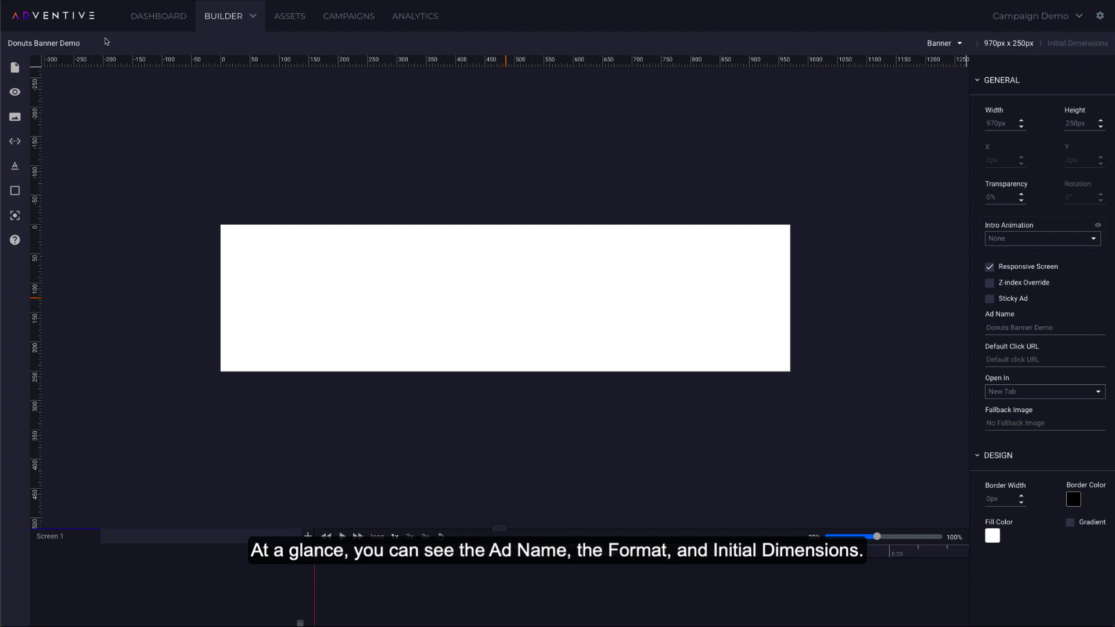
Step: Examine the ad formats the banner can be switched to and the File options, including the settings entry
{"action": "left_click", "coordinate": [959, 44]}
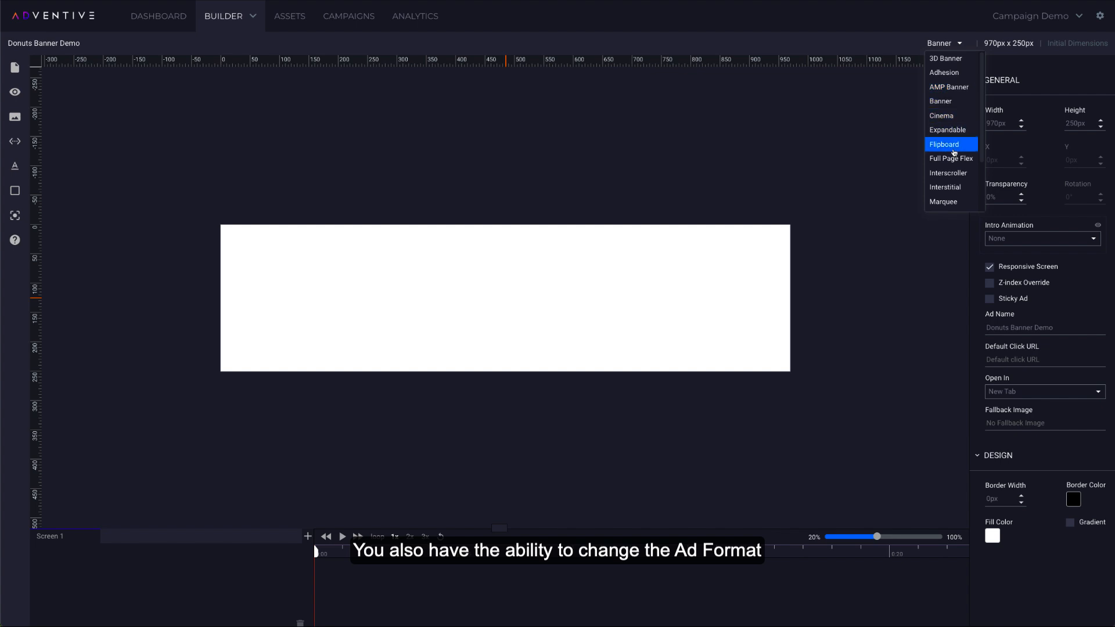
{"action": "scroll", "coordinate": [954, 163], "scroll_direction": "down", "scroll_amount": 2}
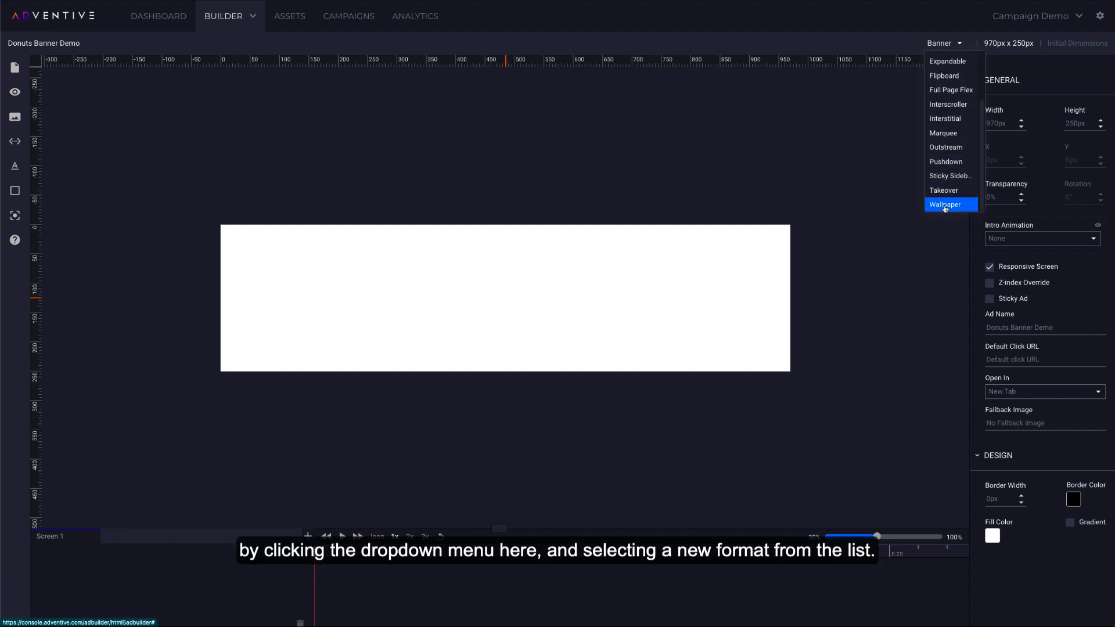
{"action": "scroll", "coordinate": [944, 149], "scroll_direction": "up", "scroll_amount": 3}
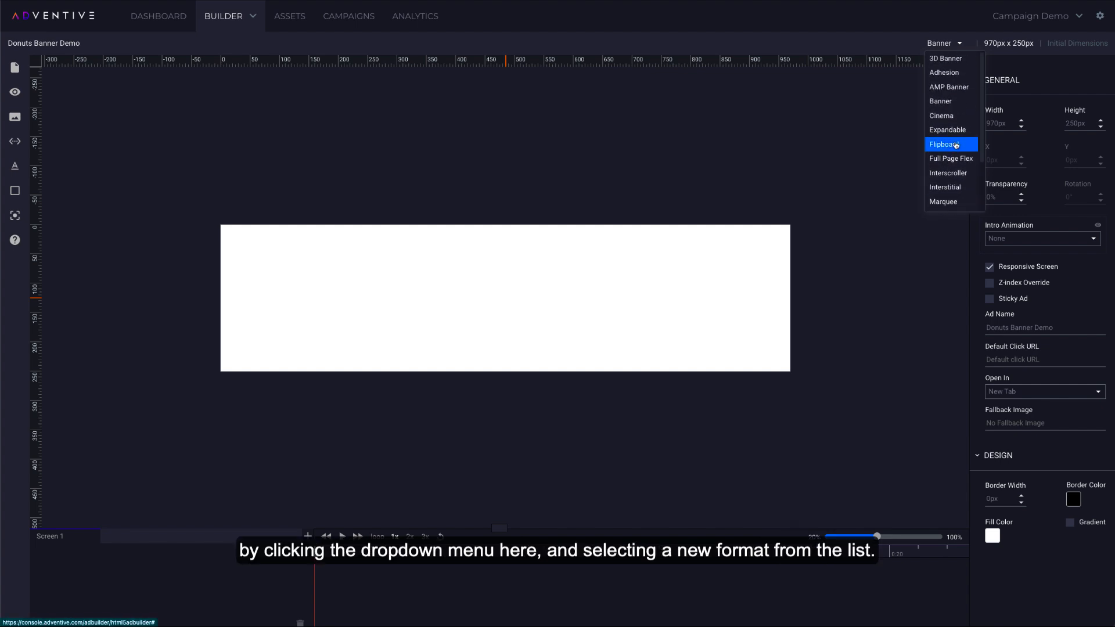
{"action": "left_click", "coordinate": [961, 44]}
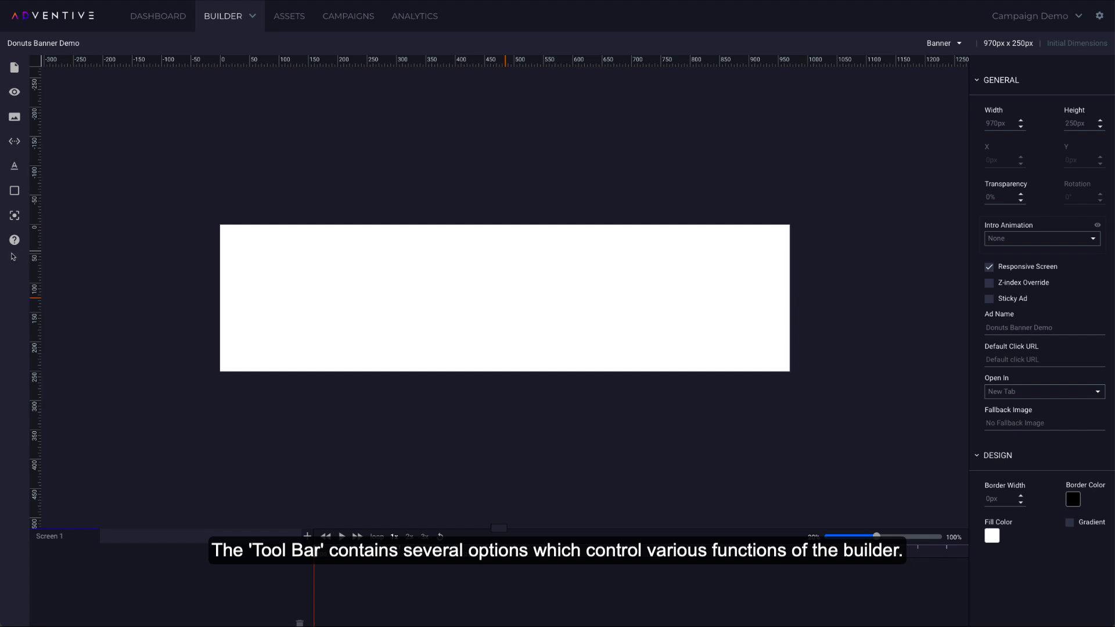
{"action": "left_click", "coordinate": [23, 69]}
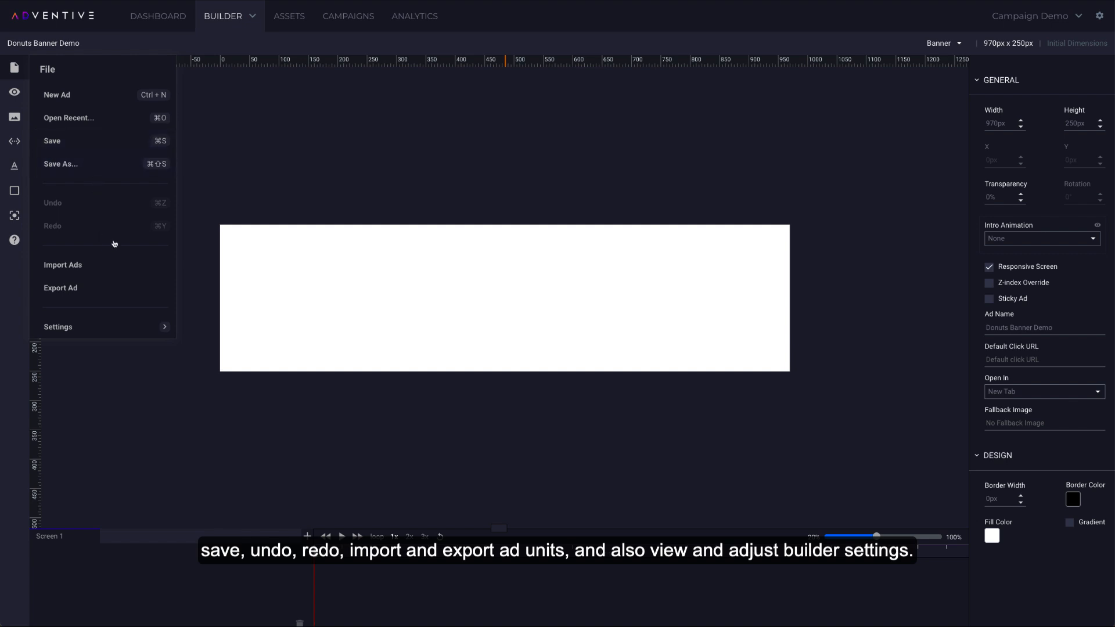
{"action": "mouse_move", "coordinate": [158, 323]}
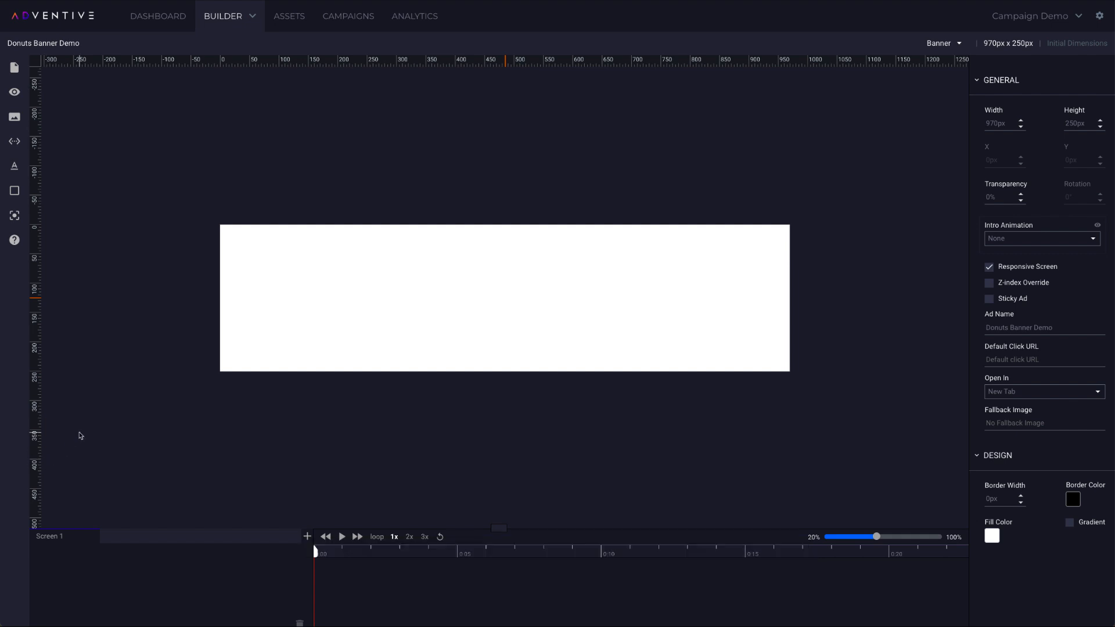
Step: View all files in the asset library, then close it without inserting anything
{"action": "left_click", "coordinate": [17, 122]}
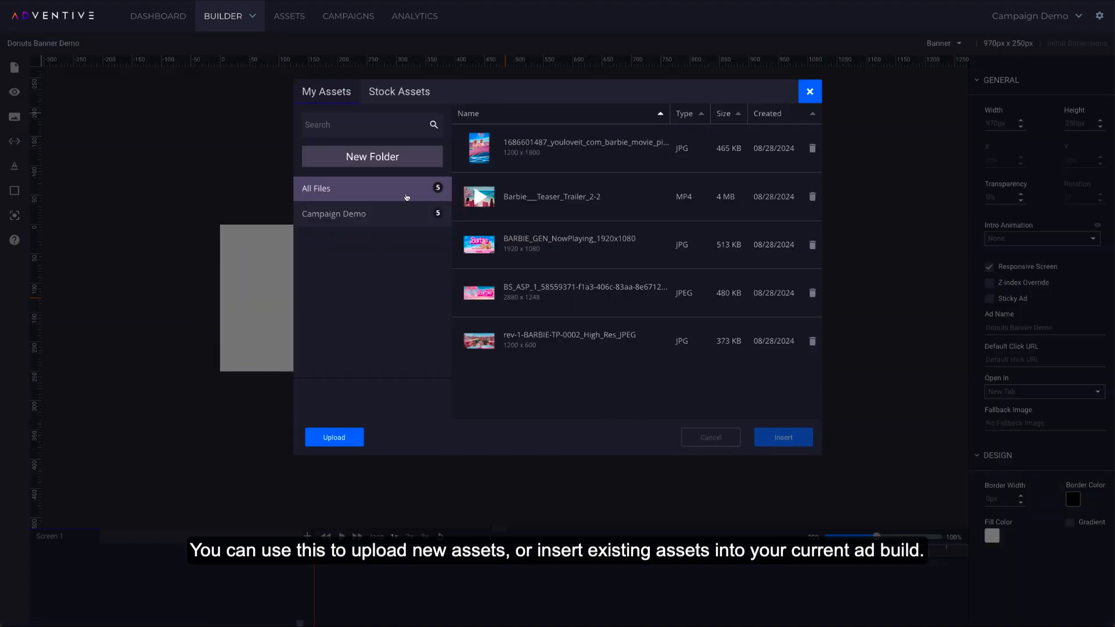
{"action": "left_click", "coordinate": [407, 197]}
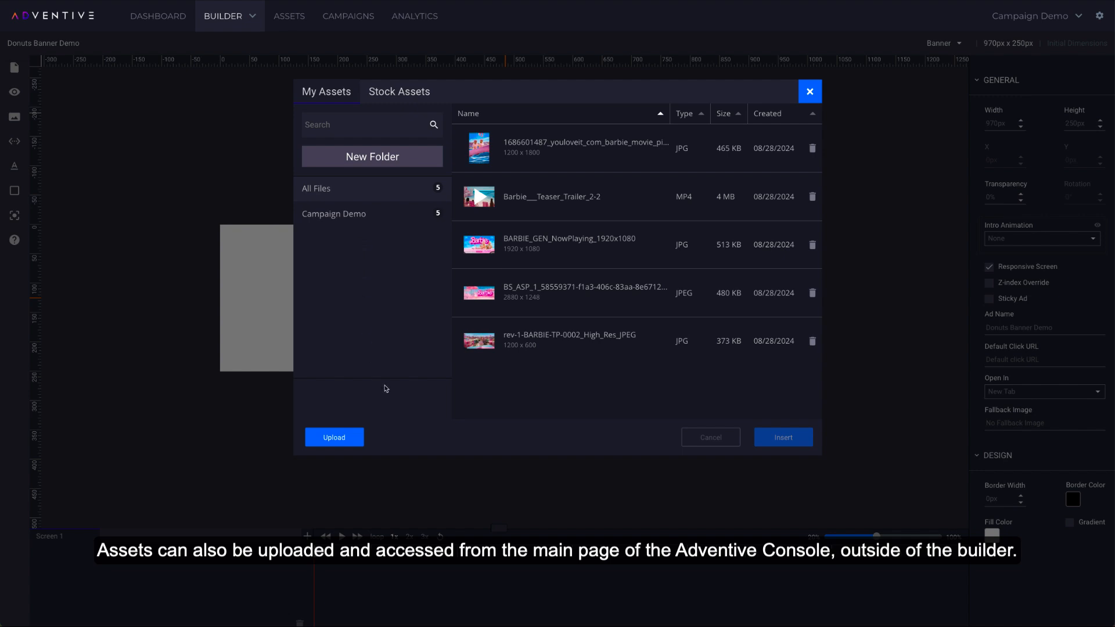
{"action": "left_click", "coordinate": [709, 442]}
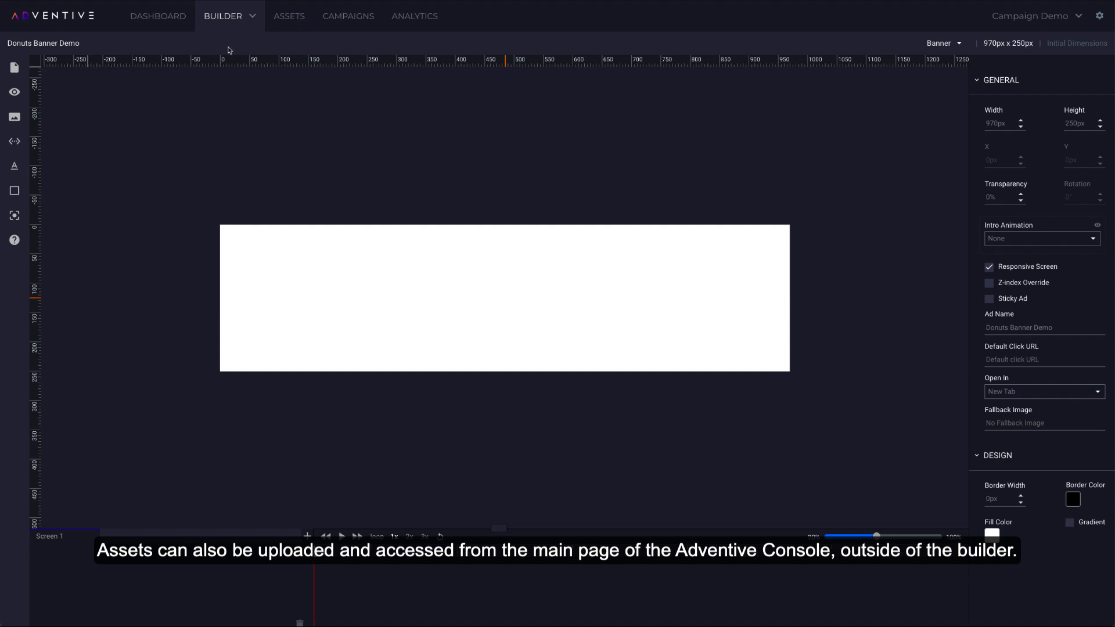
Step: Create a new folder named "Donuts" in the asset library
{"action": "left_click", "coordinate": [14, 118]}
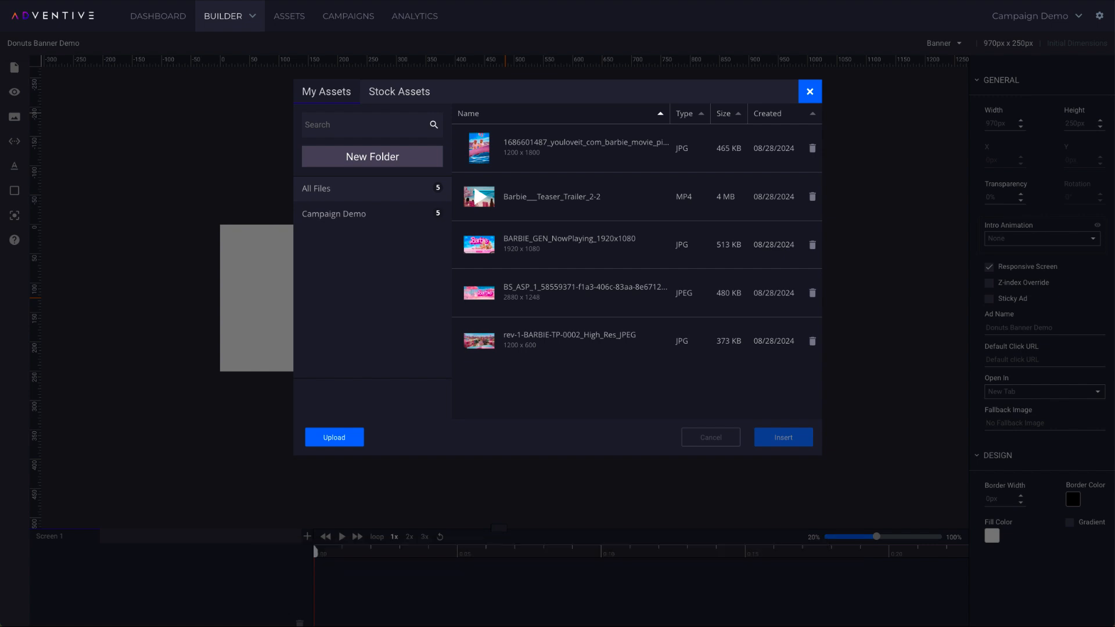
{"action": "left_click", "coordinate": [393, 158]}
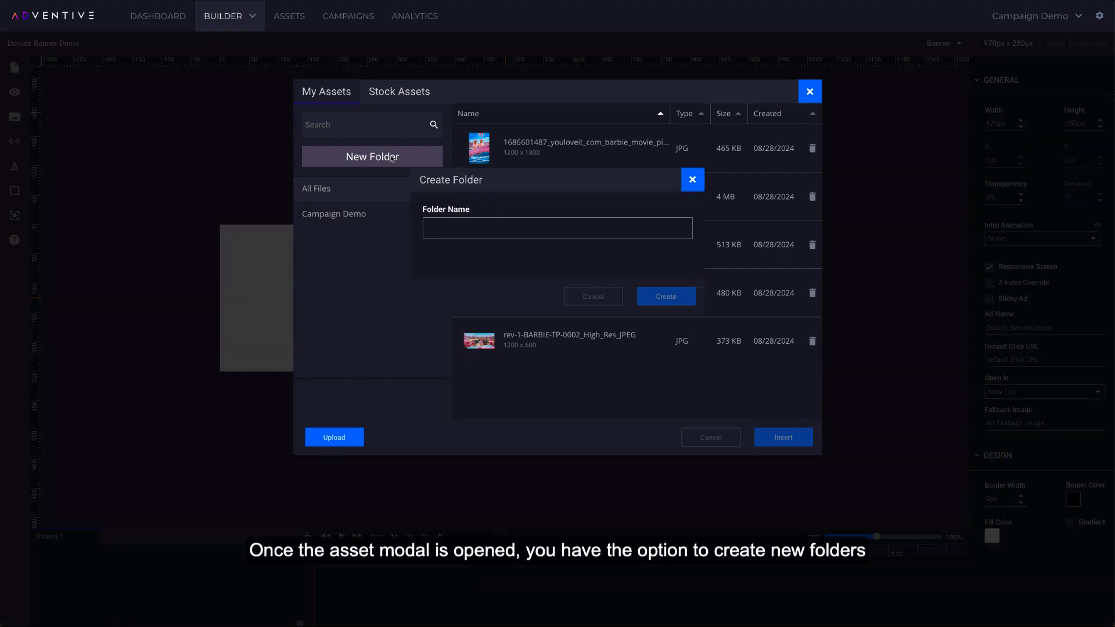
{"action": "type", "text": "Donuts"}
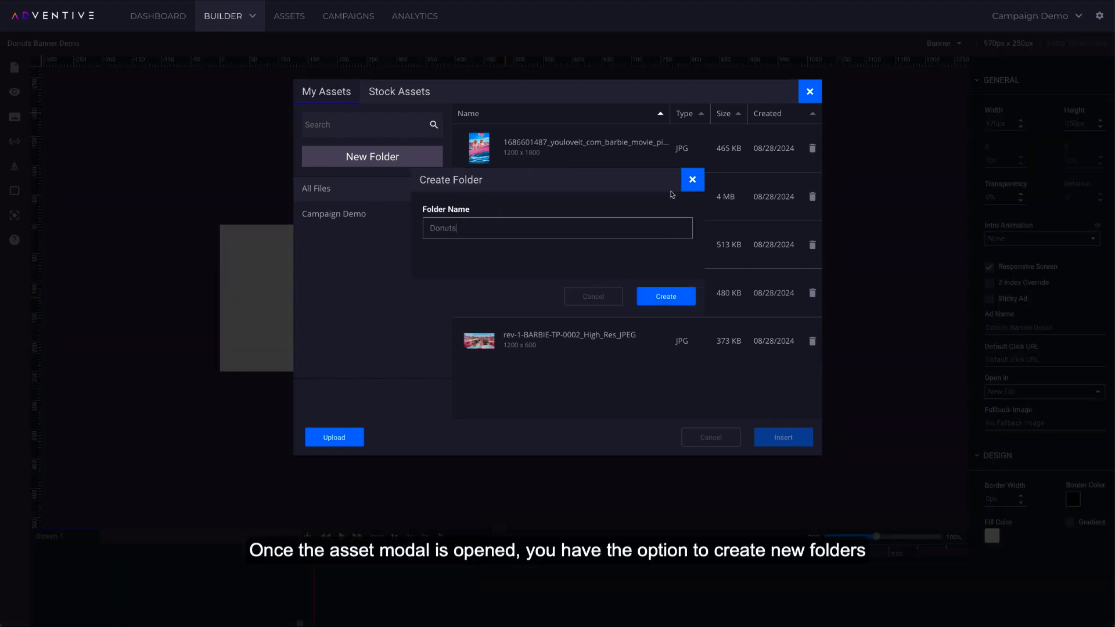
{"action": "left_click", "coordinate": [680, 297]}
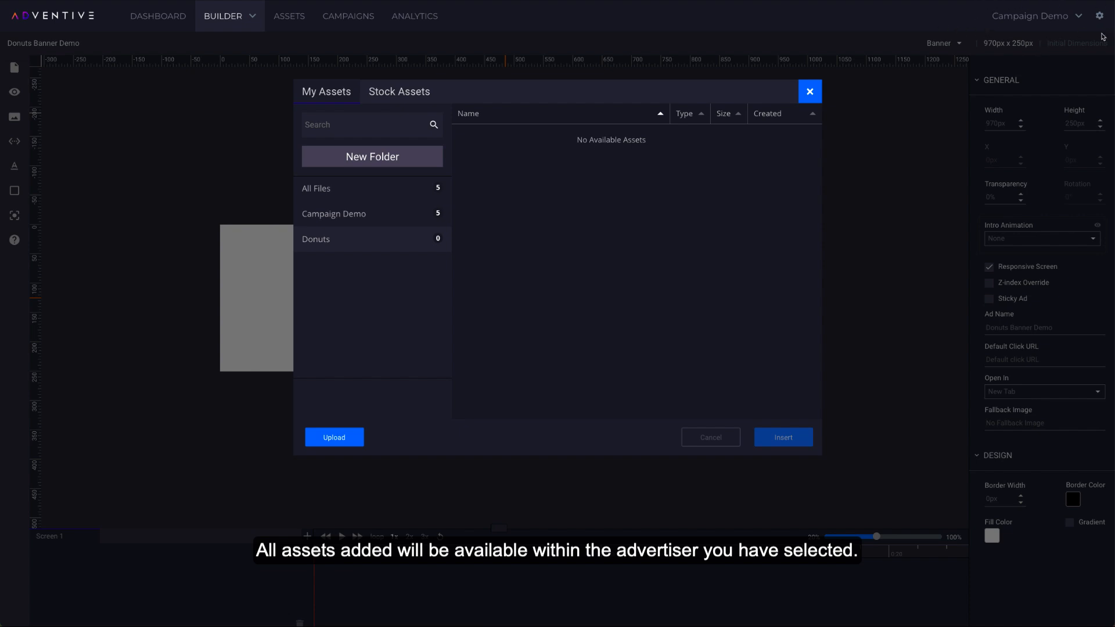
Step: Upload all files from Documents > Format Templates > 3D Banner to the Donuts folder and insert the uploaded images on the canvas
{"action": "left_click", "coordinate": [320, 443]}
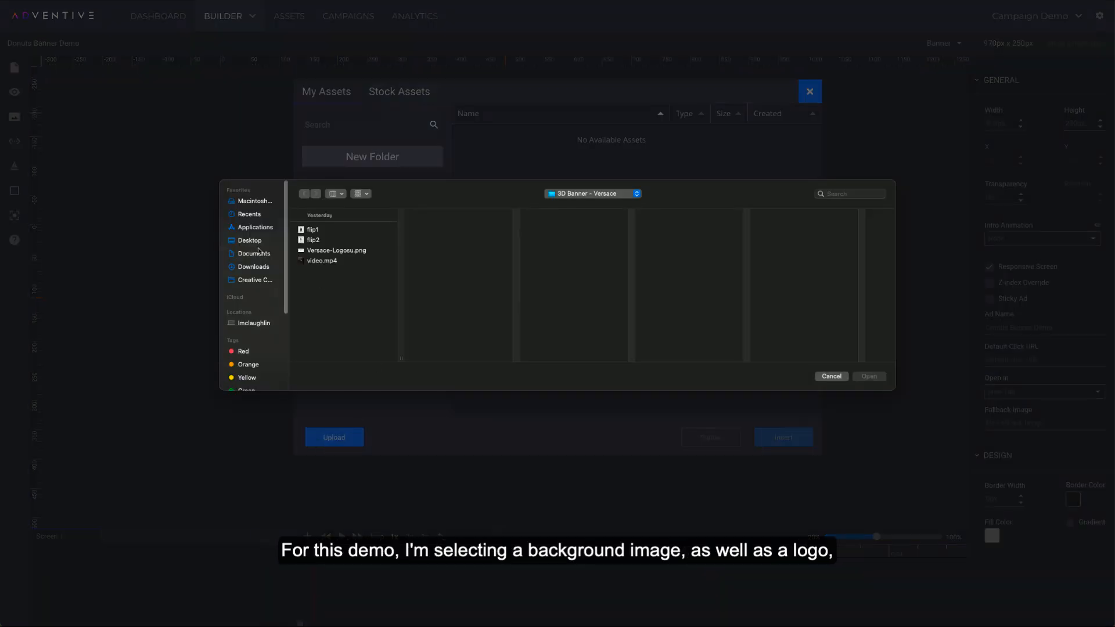
{"action": "left_click", "coordinate": [255, 253]}
{"action": "scroll", "coordinate": [345, 298], "scroll_direction": "down", "scroll_amount": 5}
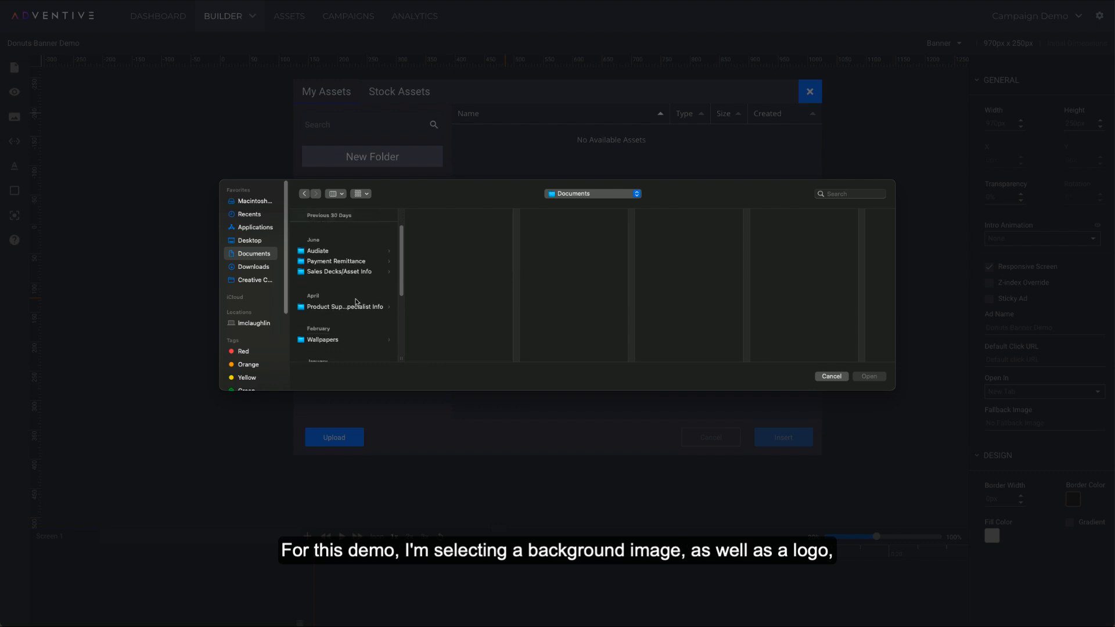
{"action": "left_click", "coordinate": [356, 334]}
{"action": "left_click", "coordinate": [441, 230]}
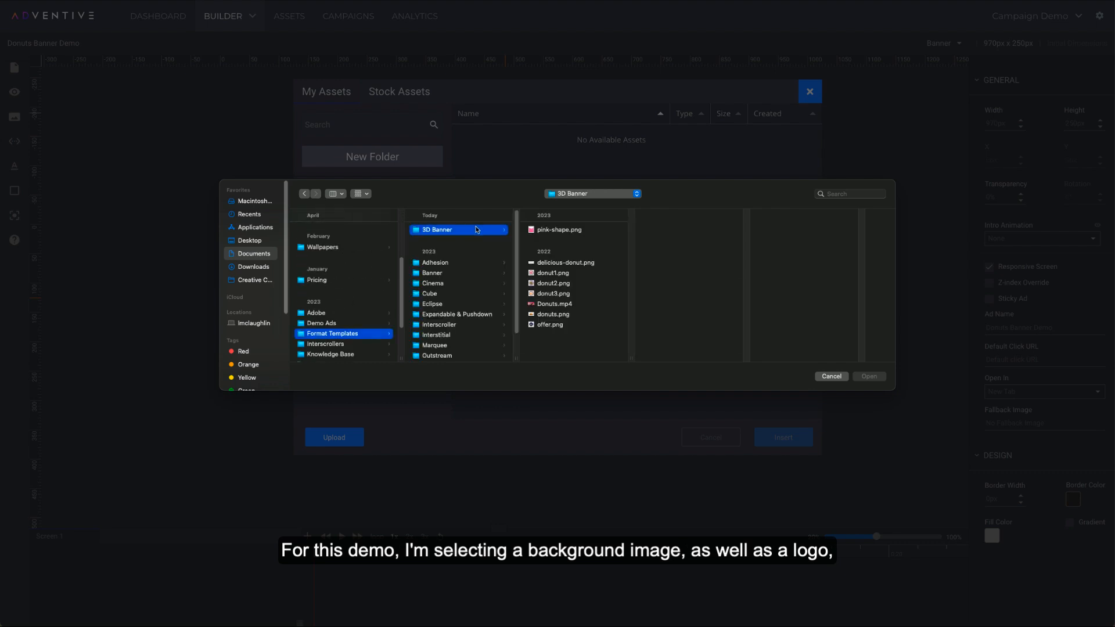
{"action": "left_click", "coordinate": [559, 230]}
{"action": "key", "text": "super+a"}
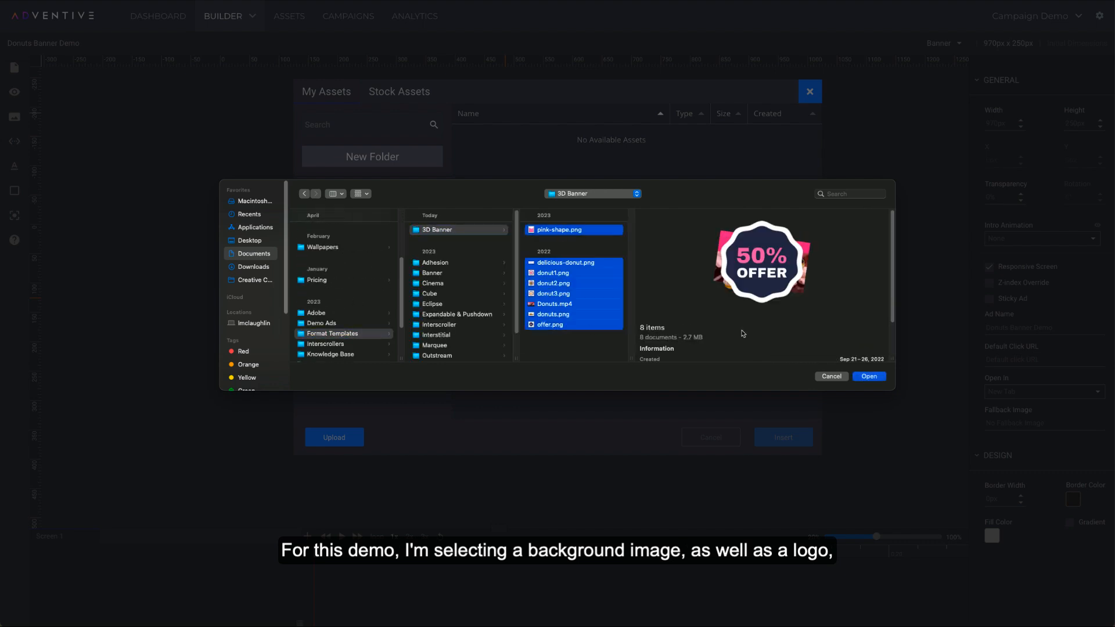
{"action": "left_click", "coordinate": [871, 377]}
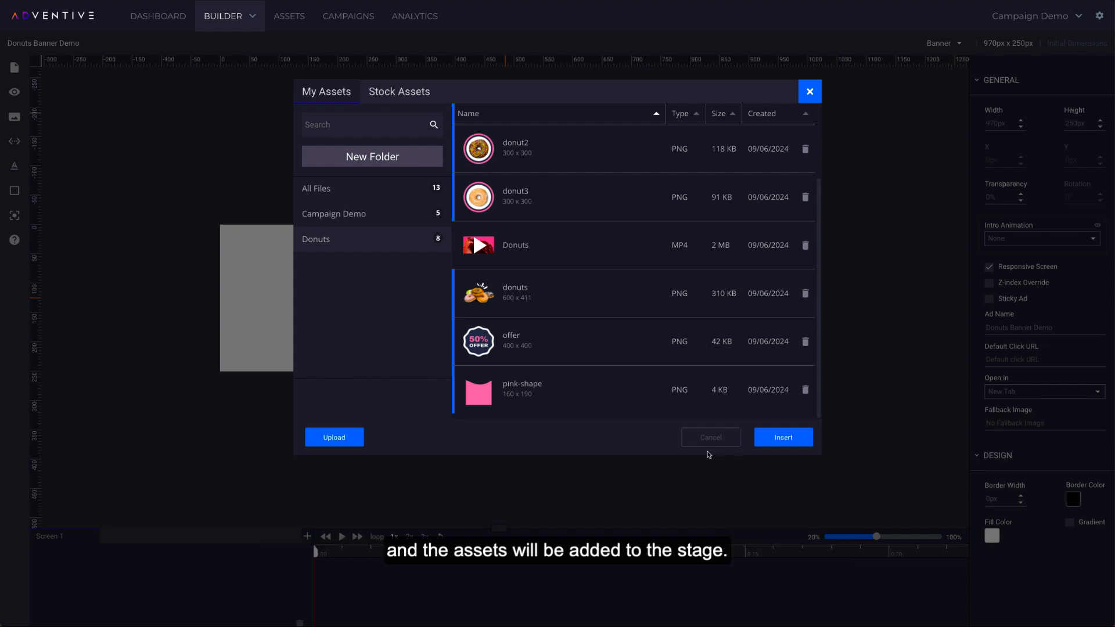
{"action": "left_click", "coordinate": [786, 443]}
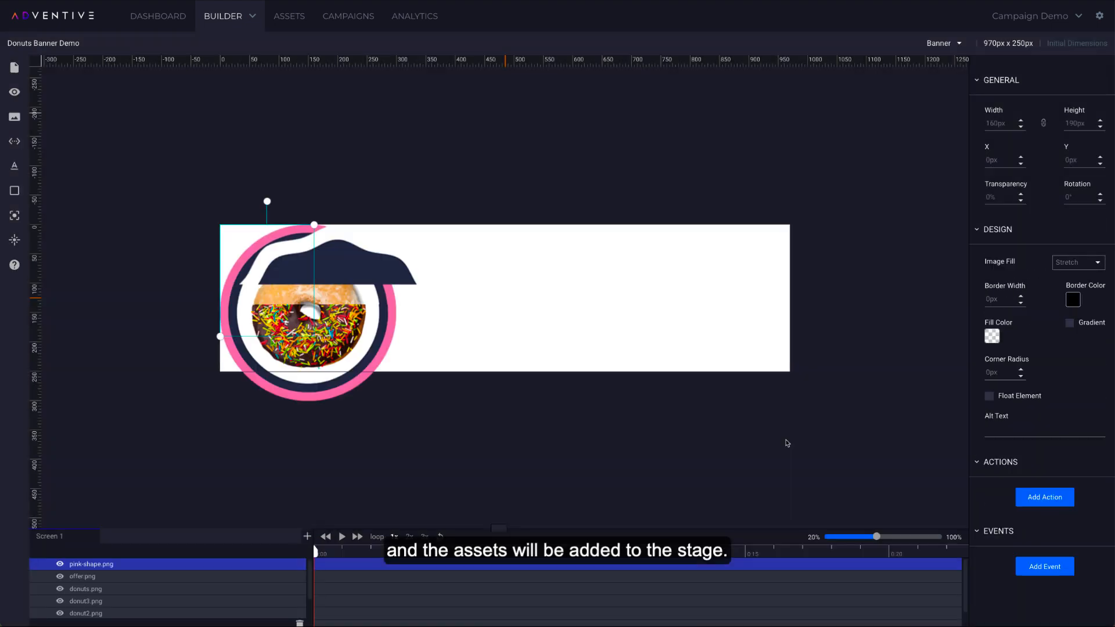
Step: Arrange and resize the inserted images on the banner, placing the 125 px offer badge at X 550, Y 24
{"action": "left_click_drag", "start_coordinate": [424, 406], "coordinate": [855, 251]}
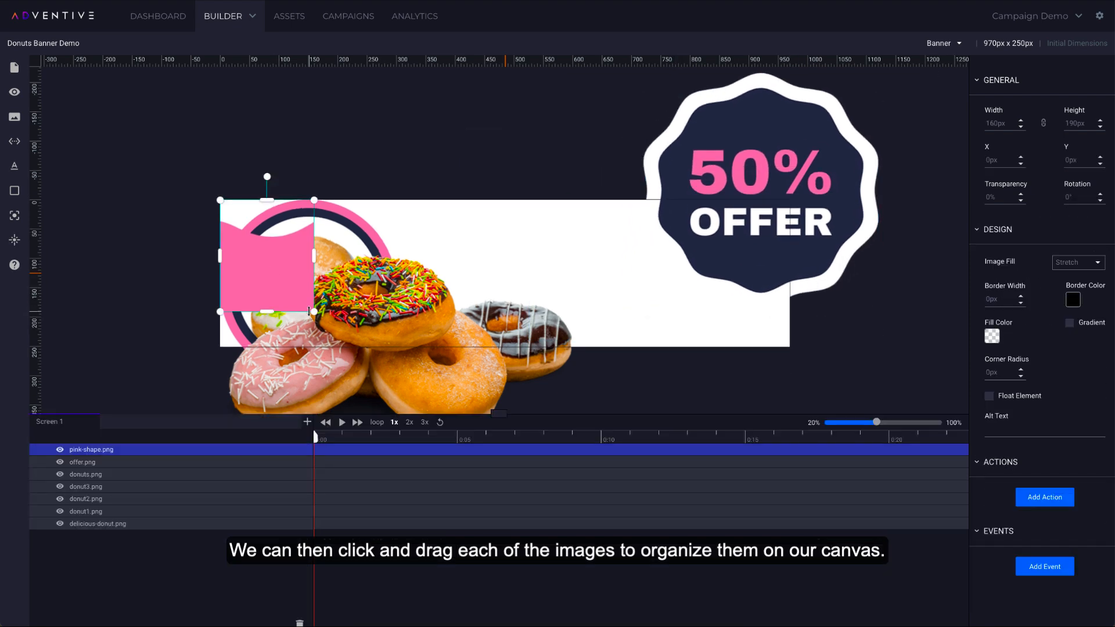
{"action": "left_click_drag", "start_coordinate": [436, 264], "coordinate": [512, 270]}
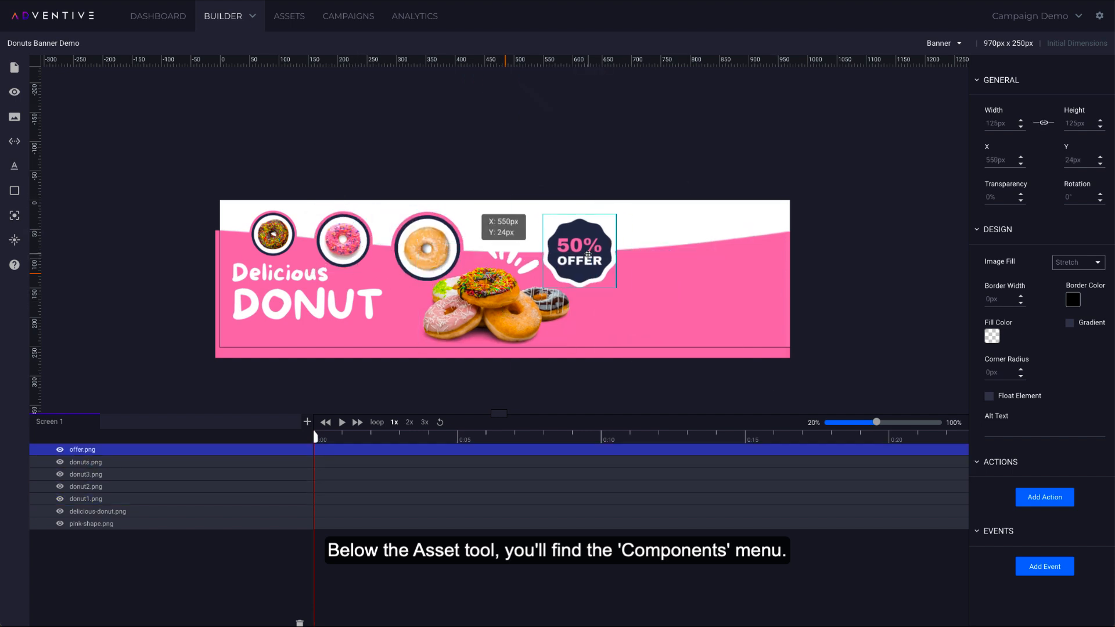
{"action": "left_click", "coordinate": [159, 279]}
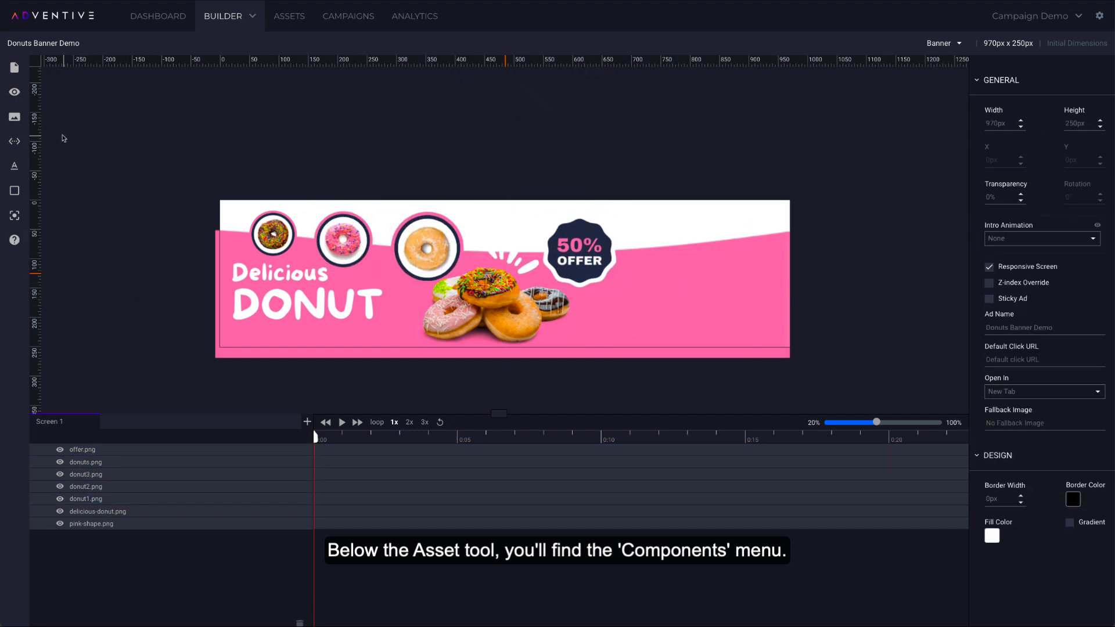
Step: Examine the available components, including the Feed Parser and Video Player options
{"action": "left_click", "coordinate": [29, 137]}
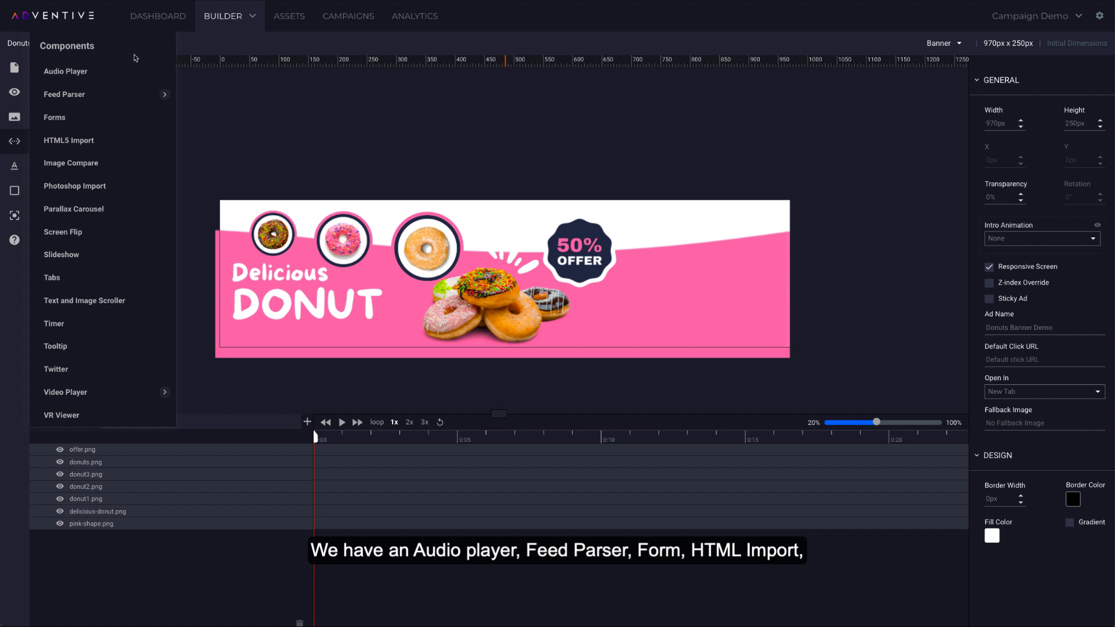
{"action": "mouse_move", "coordinate": [133, 97]}
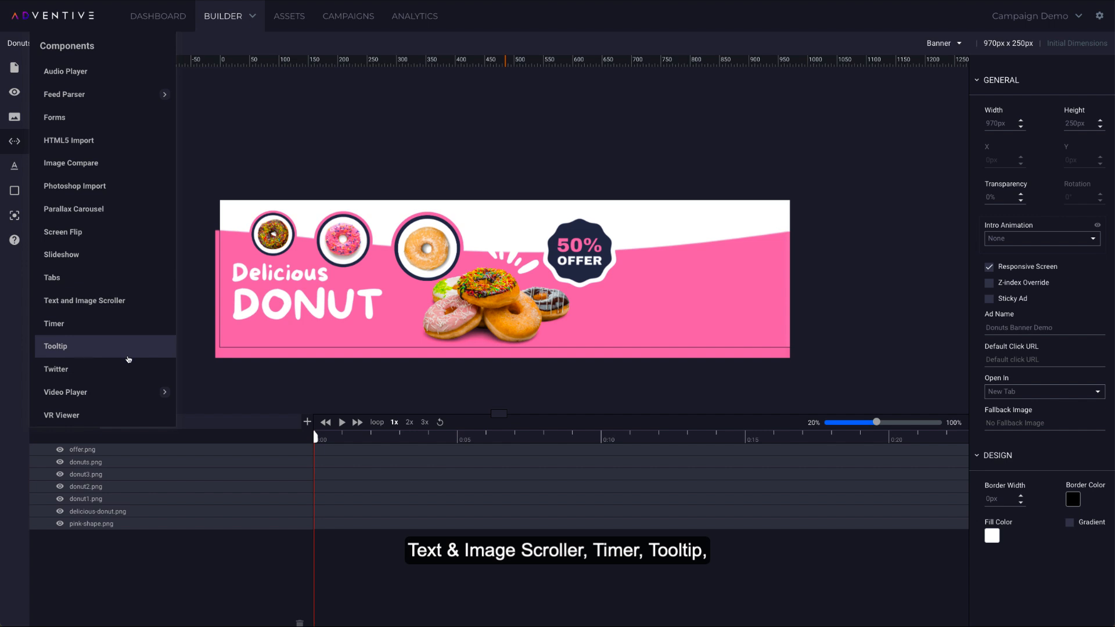
{"action": "mouse_move", "coordinate": [120, 388]}
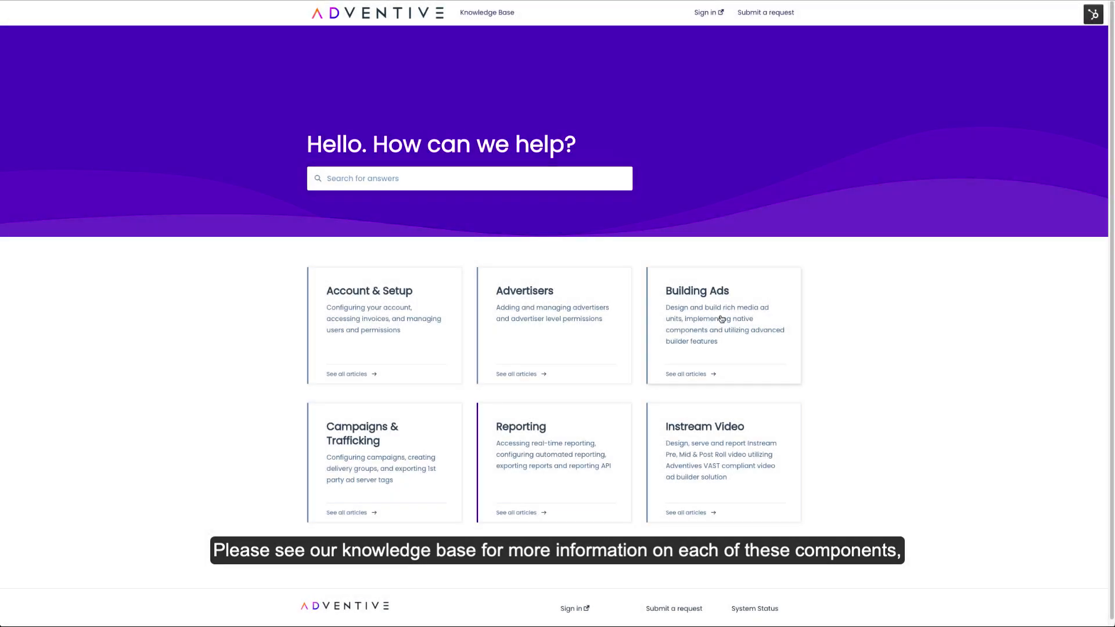
Step: Browse the Building Ads section of the knowledge base and the full list of Rich Media Components articles
{"action": "left_click", "coordinate": [722, 319]}
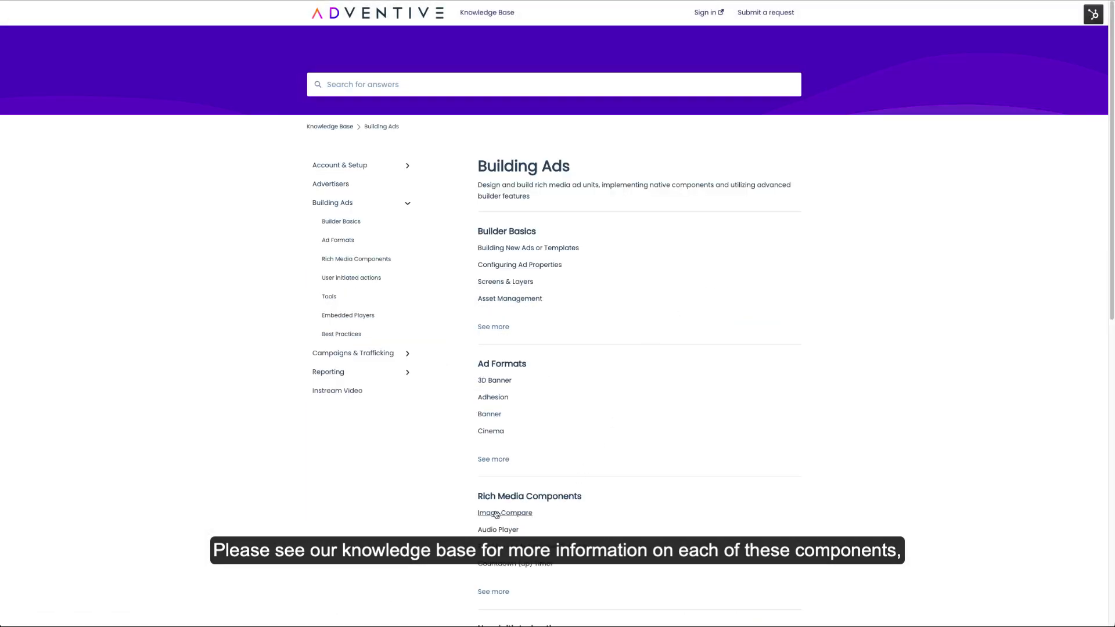
{"action": "left_click", "coordinate": [493, 592]}
{"action": "scroll", "coordinate": [514, 502], "scroll_direction": "down", "scroll_amount": 4}
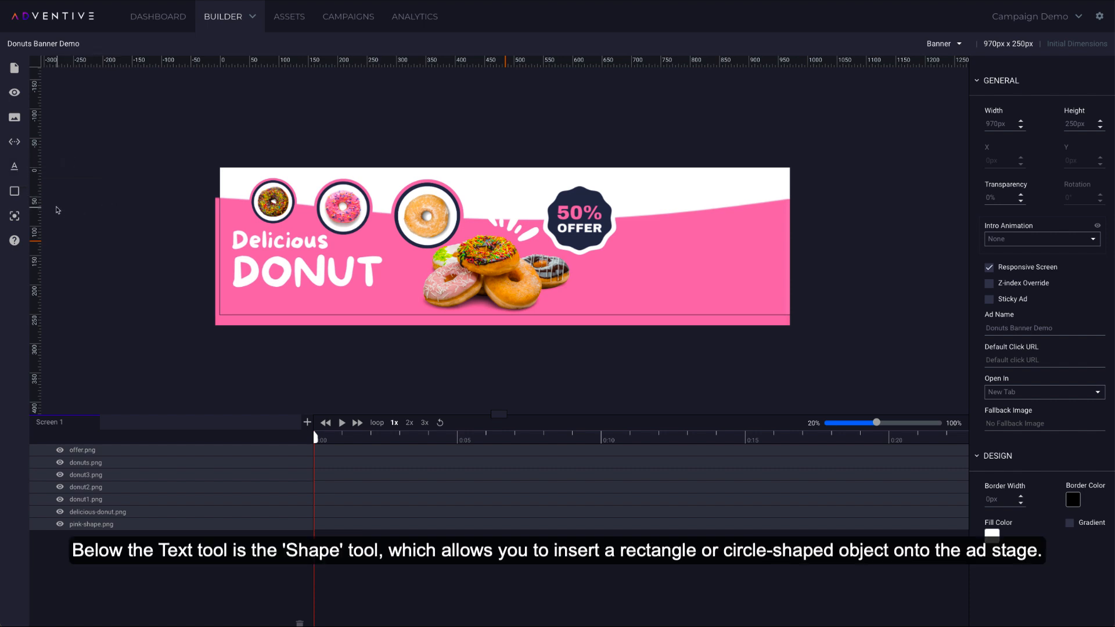
Step: Draw a hitbox of about 120 x 102 px over the first circled donut
{"action": "left_click", "coordinate": [19, 196]}
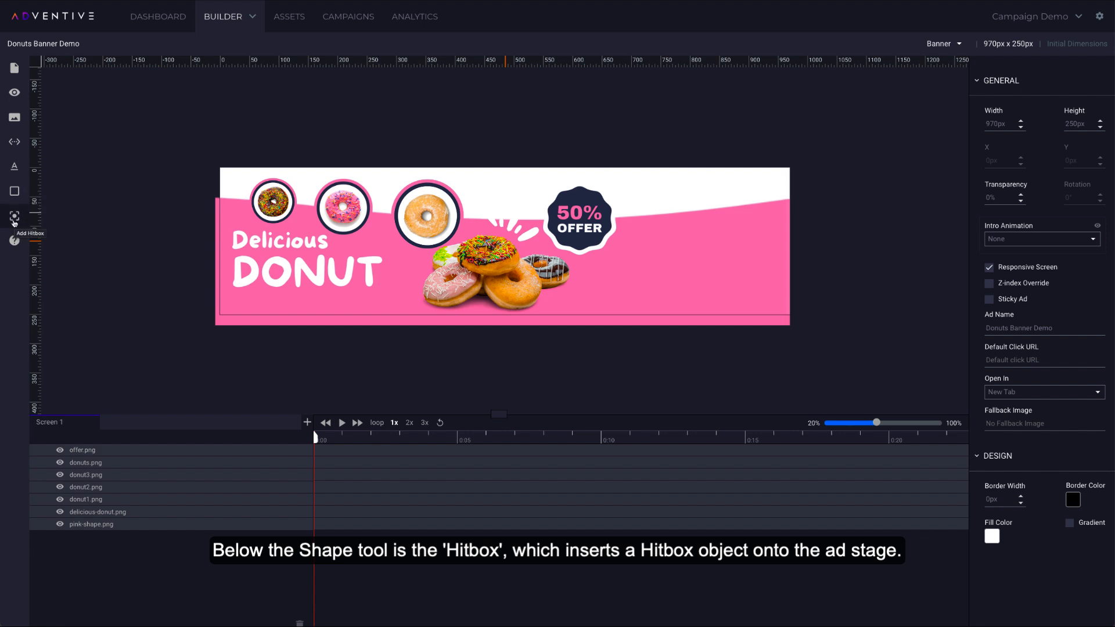
{"action": "left_click", "coordinate": [15, 221]}
{"action": "left_click_drag", "start_coordinate": [238, 188], "coordinate": [308, 229]}
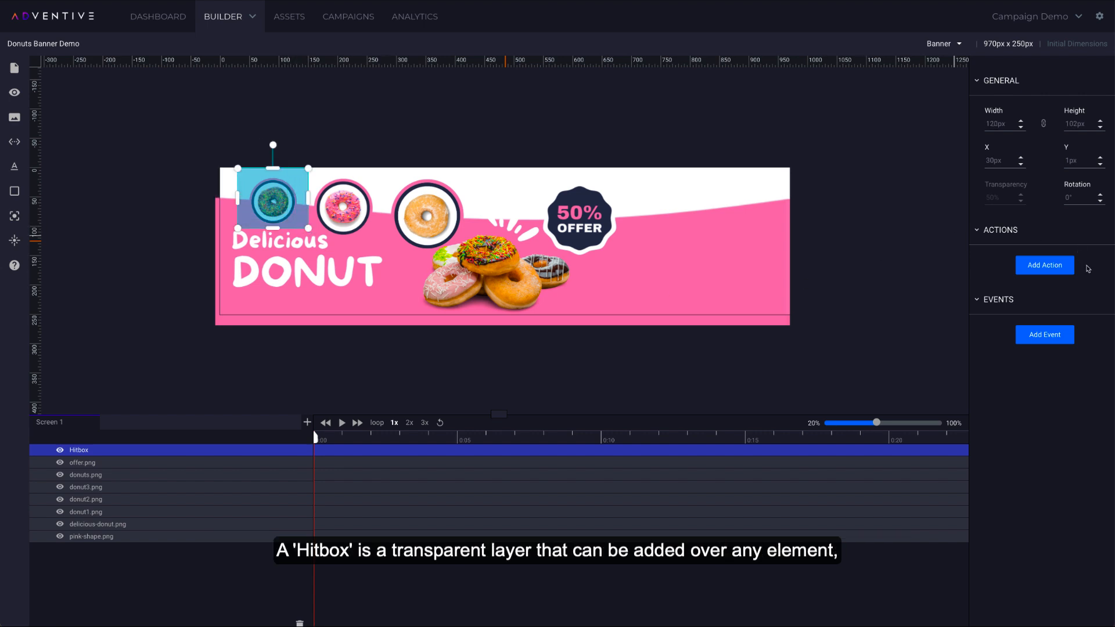
Step: Add an action to the hitbox and set its type to Open URL
{"action": "left_click", "coordinate": [1033, 264]}
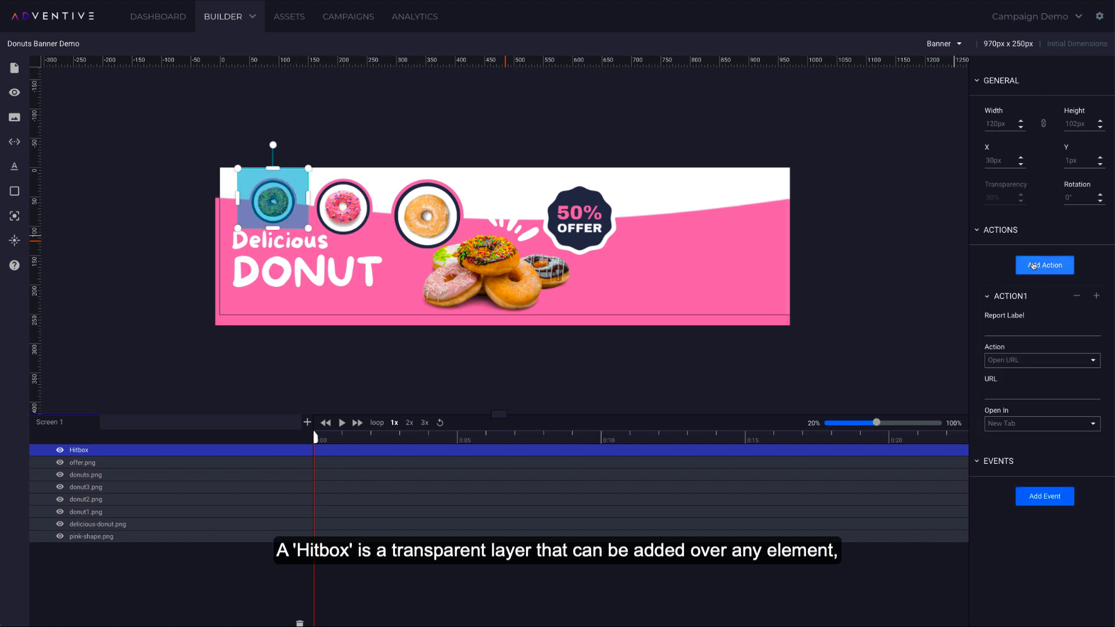
{"action": "left_click", "coordinate": [1049, 359]}
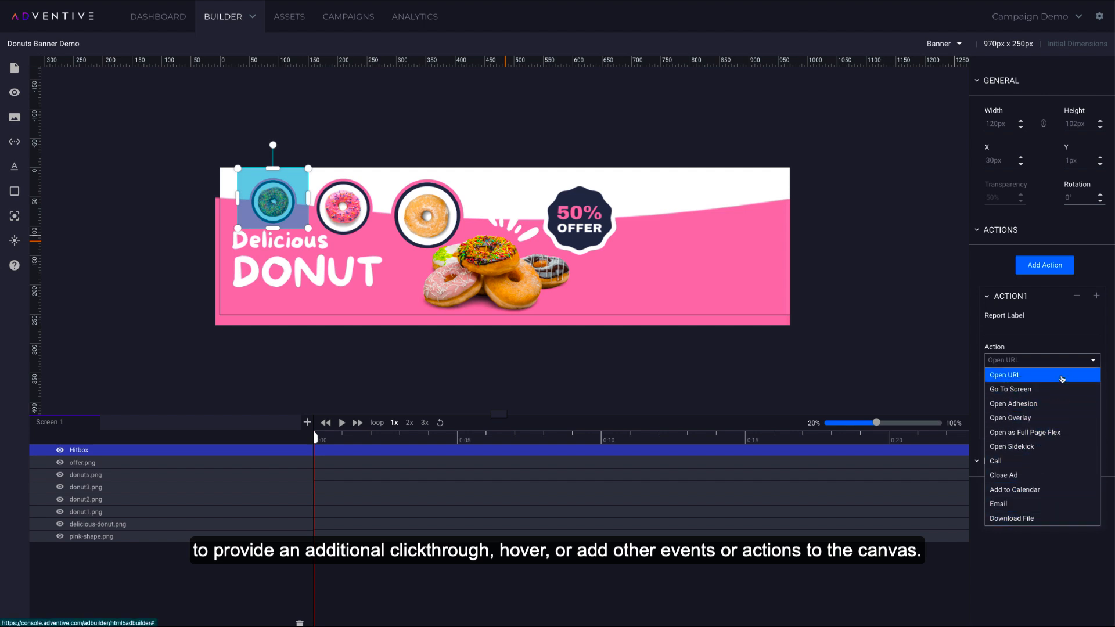
{"action": "left_click", "coordinate": [1063, 375]}
Step: Delete the hitbox covering the first circled donut from the canvas
{"action": "left_click_drag", "start_coordinate": [280, 199], "coordinate": [280, 202]}
{"action": "key", "text": "ctrl+z"}
{"action": "left_click", "coordinate": [276, 206]}
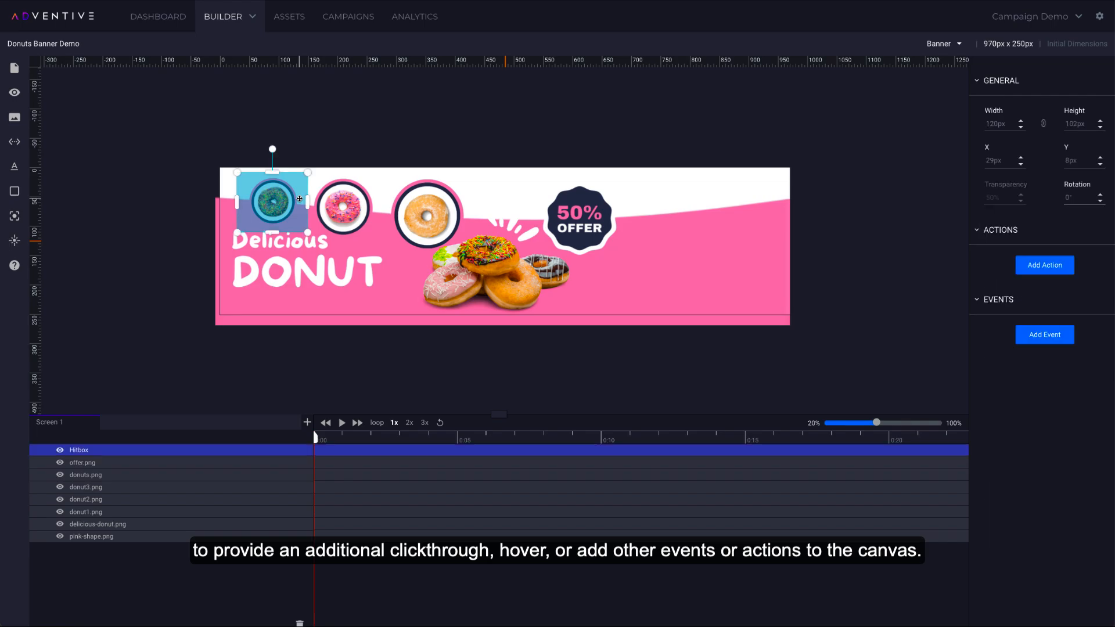
{"action": "key", "text": "Delete"}
{"action": "key", "text": "Return"}
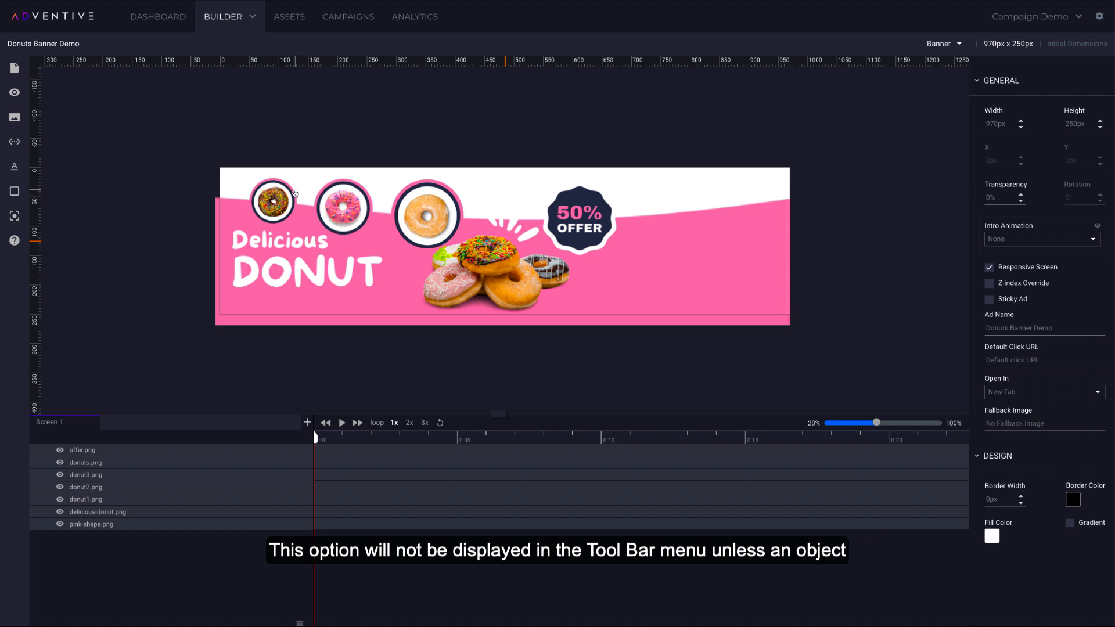
Step: Examine the animation types offered for the first circled donut, then dismiss the animation settings without adding one
{"action": "left_click", "coordinate": [285, 199]}
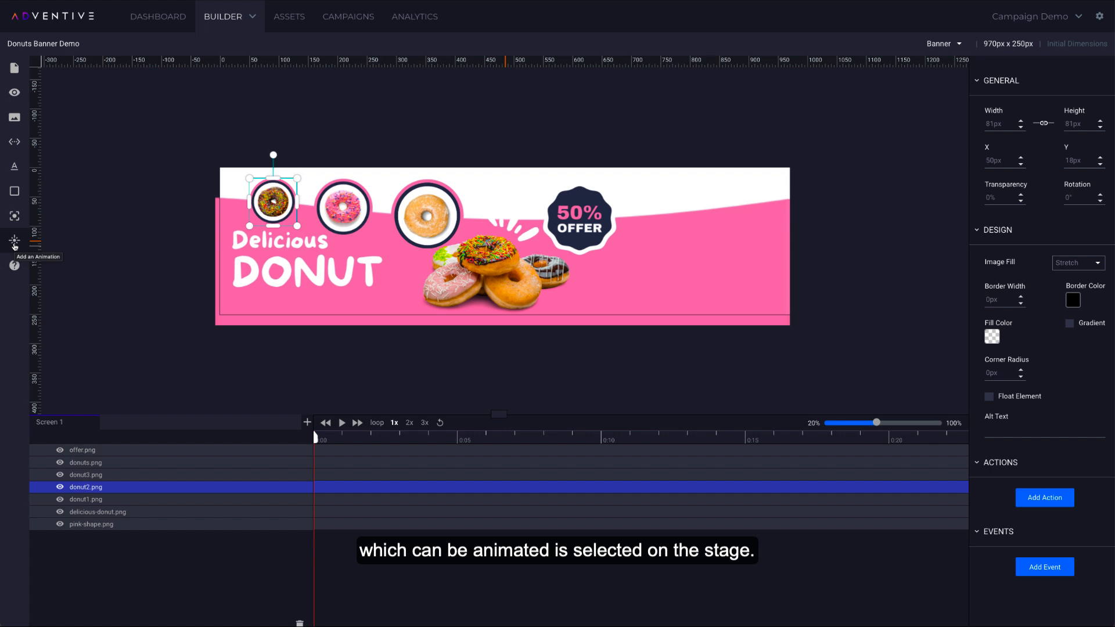
{"action": "left_click", "coordinate": [15, 242]}
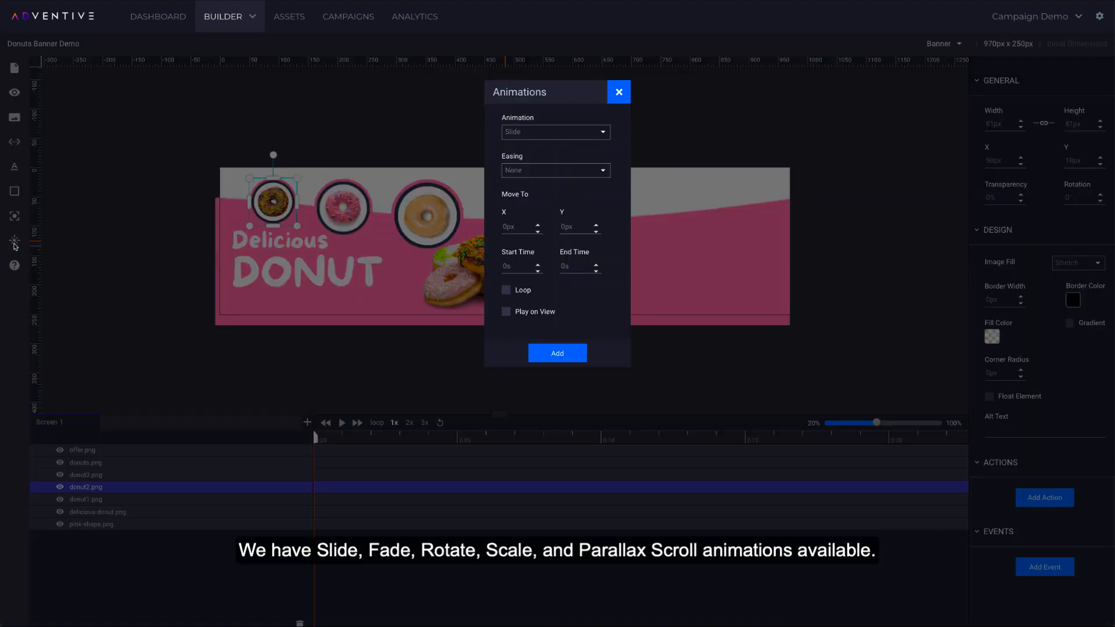
{"action": "left_click", "coordinate": [574, 138]}
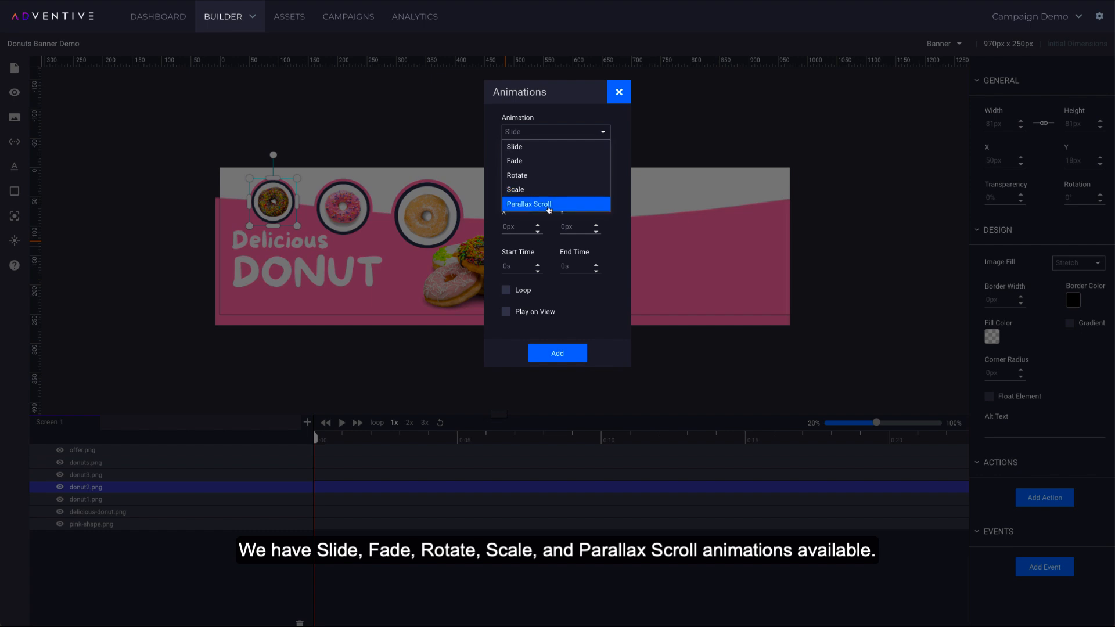
{"action": "left_click", "coordinate": [563, 147]}
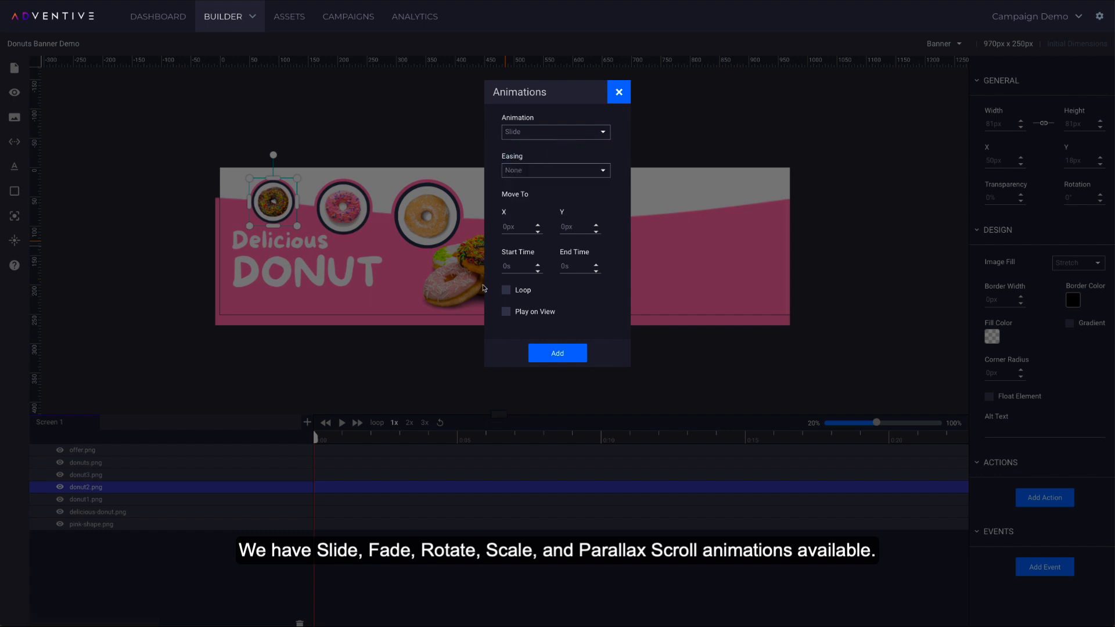
{"action": "left_click", "coordinate": [619, 92]}
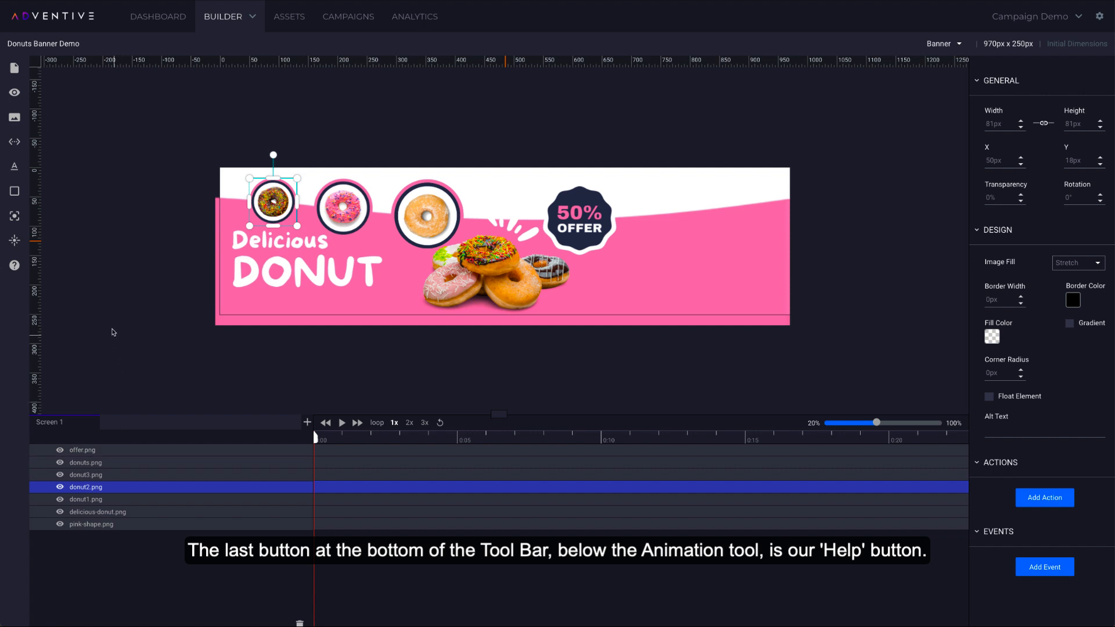
Step: Open the support chat, agree to the data processing notice and send the query "Hitbox"
{"action": "left_click", "coordinate": [14, 270]}
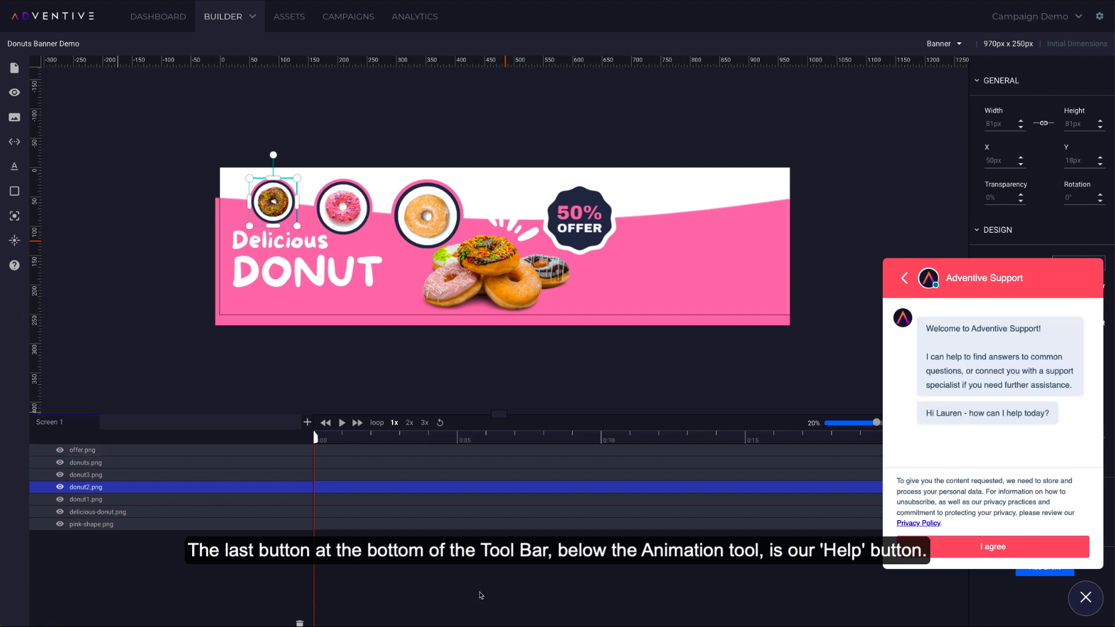
{"action": "left_click", "coordinate": [995, 549]}
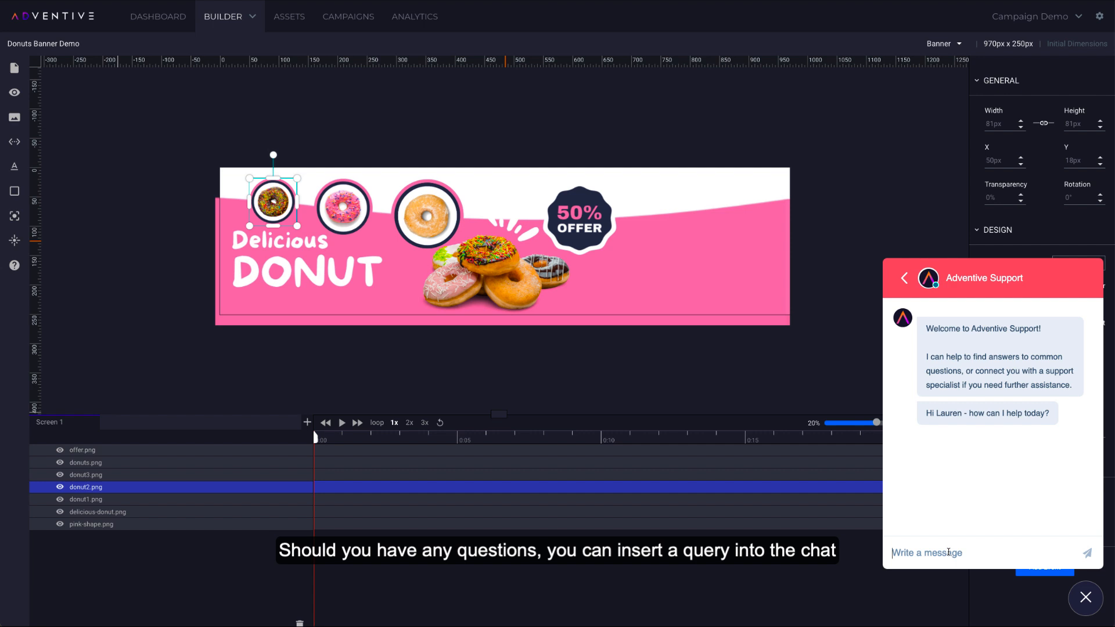
{"action": "type", "text": "Hitbox"}
{"action": "left_click", "coordinate": [1088, 553]}
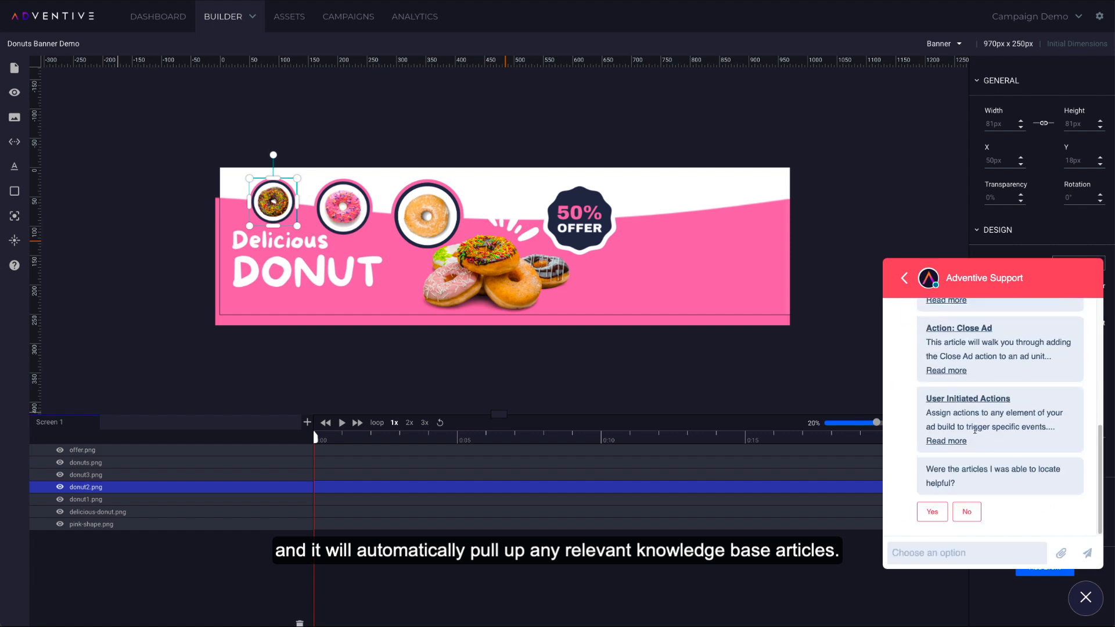
Step: Review the suggested knowledge base articles and answer No to whether they were helpful
{"action": "scroll", "coordinate": [1002, 456], "scroll_direction": "up", "scroll_amount": 3}
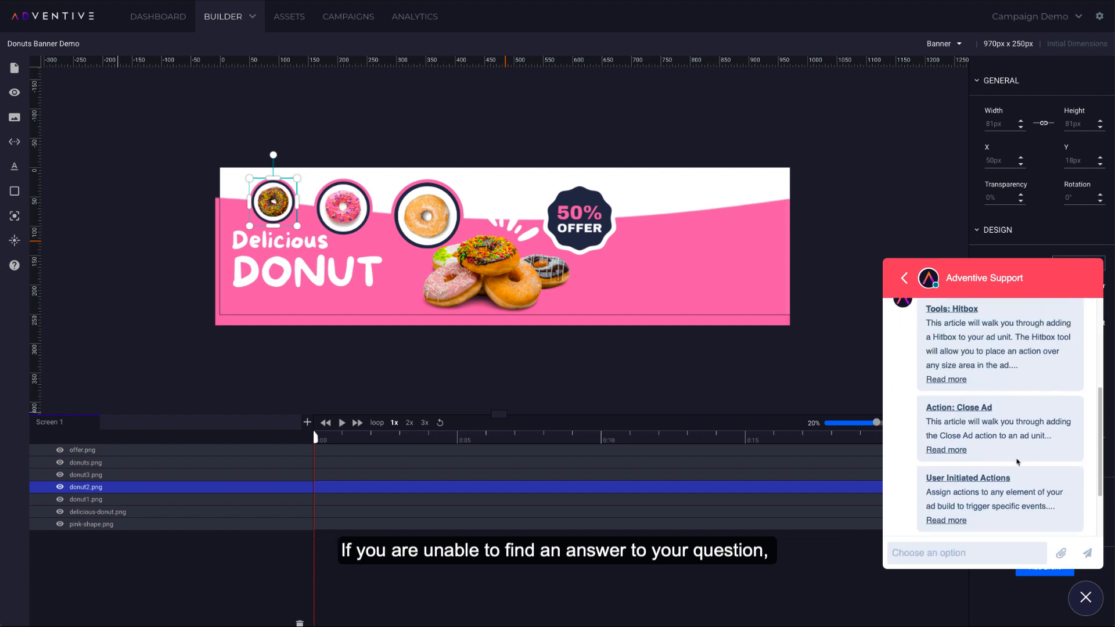
{"action": "scroll", "coordinate": [1016, 463], "scroll_direction": "down", "scroll_amount": 3}
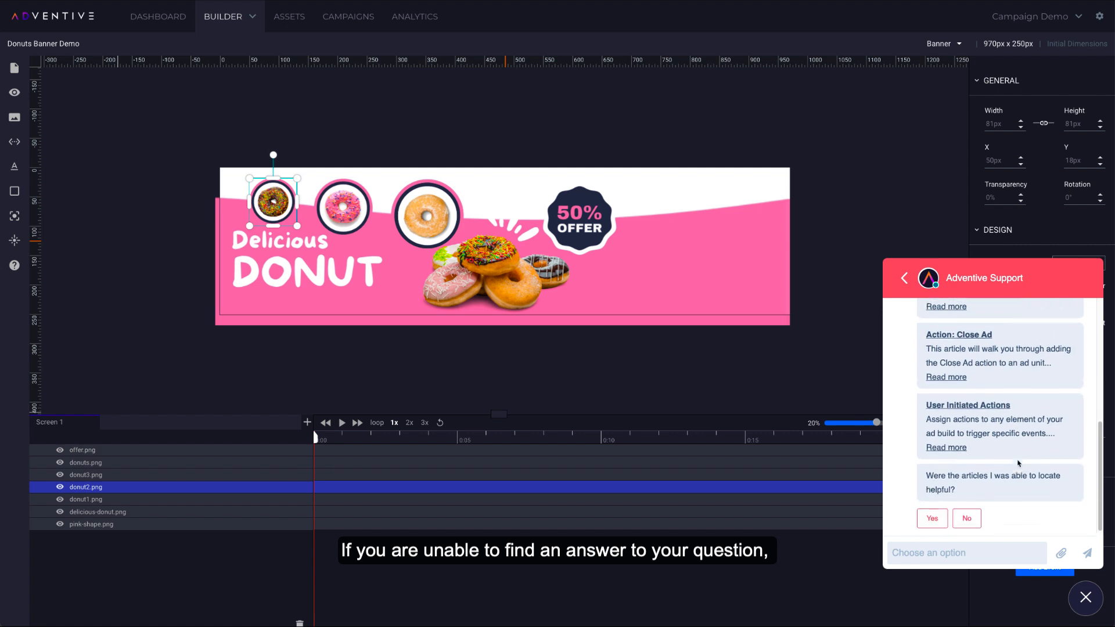
{"action": "left_click", "coordinate": [967, 512]}
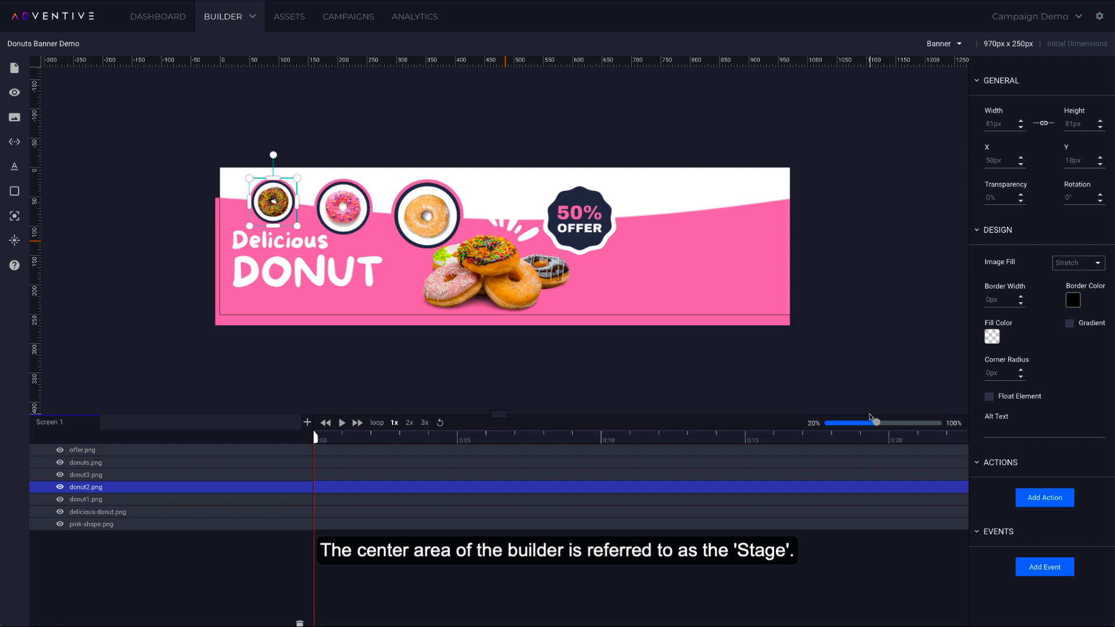
Step: Move the three circled donuts together slightly up and left, and place the donut pile at X 311, Y 57
{"action": "left_click", "coordinate": [346, 209], "text": "shift"}
{"action": "left_click", "coordinate": [441, 218], "text": "shift"}
{"action": "left_click_drag", "start_coordinate": [441, 217], "coordinate": [459, 264]}
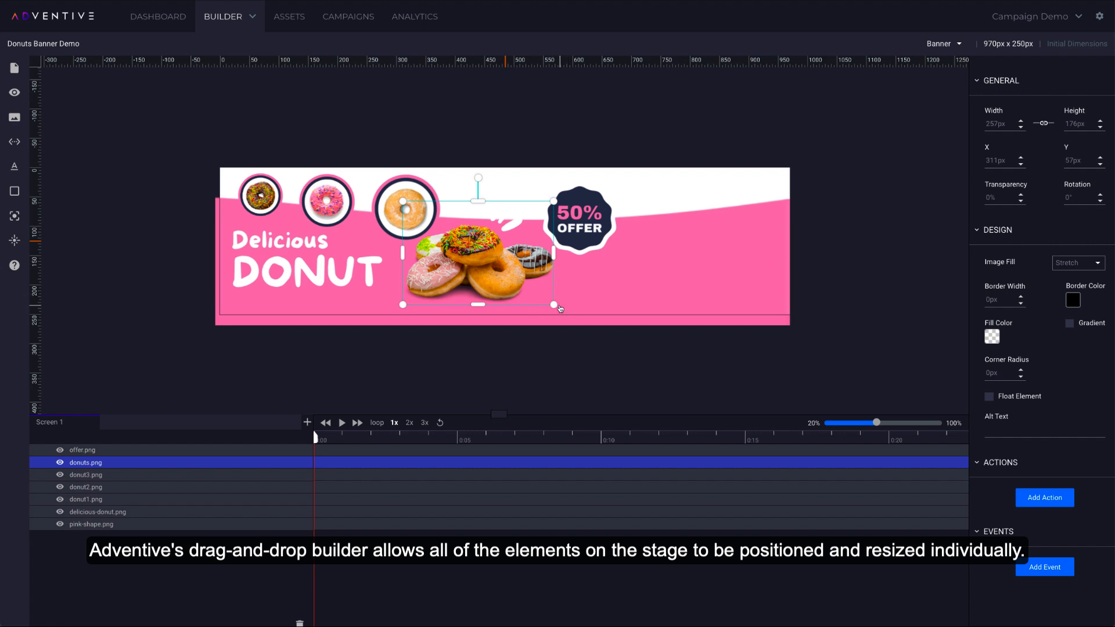
Step: Enlarge the donut pile to 277 x 190 px and nudge it right, and place the headline image at X 23, Y 114
{"action": "mouse_move", "coordinate": [556, 306]}
{"action": "left_mouse_down"}
{"action": "mouse_move", "coordinate": [593, 325]}
{"action": "mouse_move", "coordinate": [574, 318]}
{"action": "left_mouse_up"}
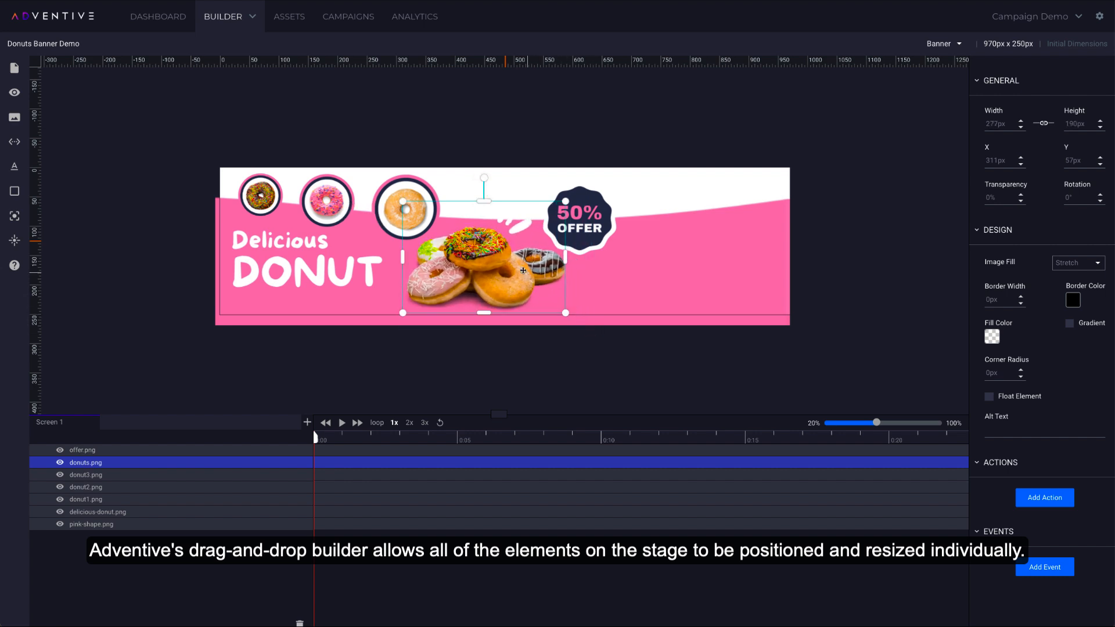
{"action": "left_click_drag", "start_coordinate": [498, 260], "coordinate": [504, 261]}
{"action": "left_click", "coordinate": [315, 256]}
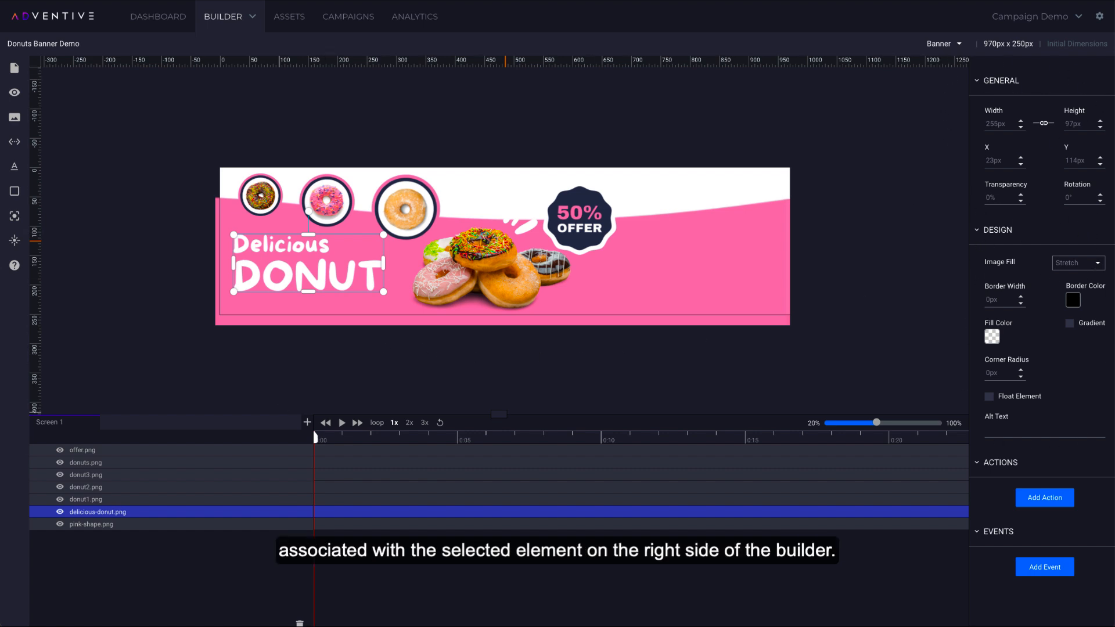
Step: Examine the context options of the headline image, including Order, and those of the empty stage around the banner
{"action": "right_click", "coordinate": [304, 271]}
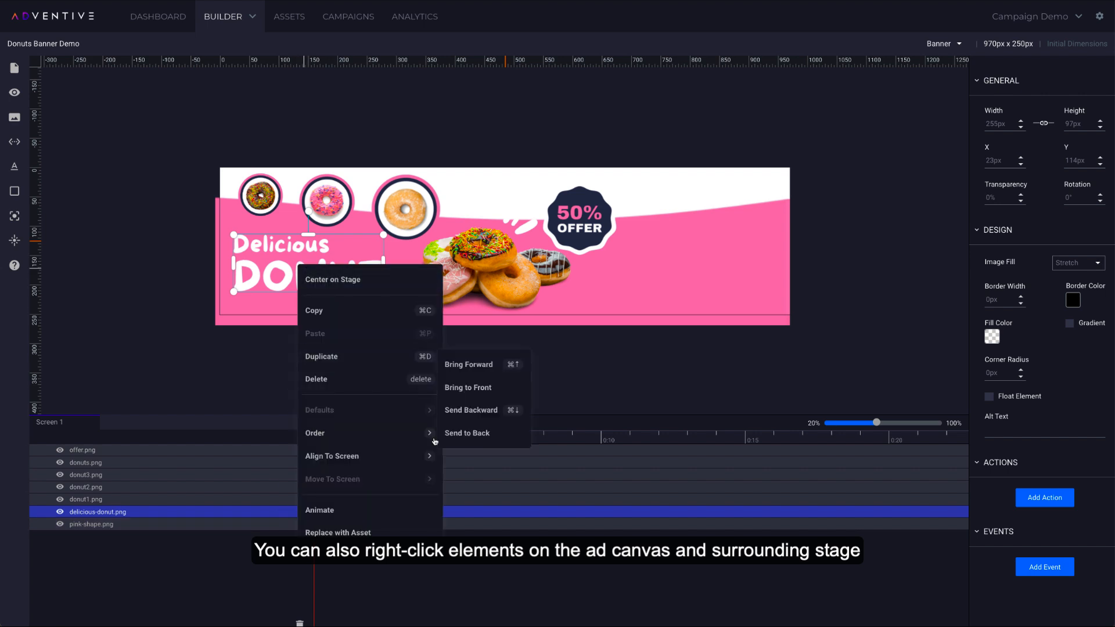
{"action": "left_click", "coordinate": [350, 135]}
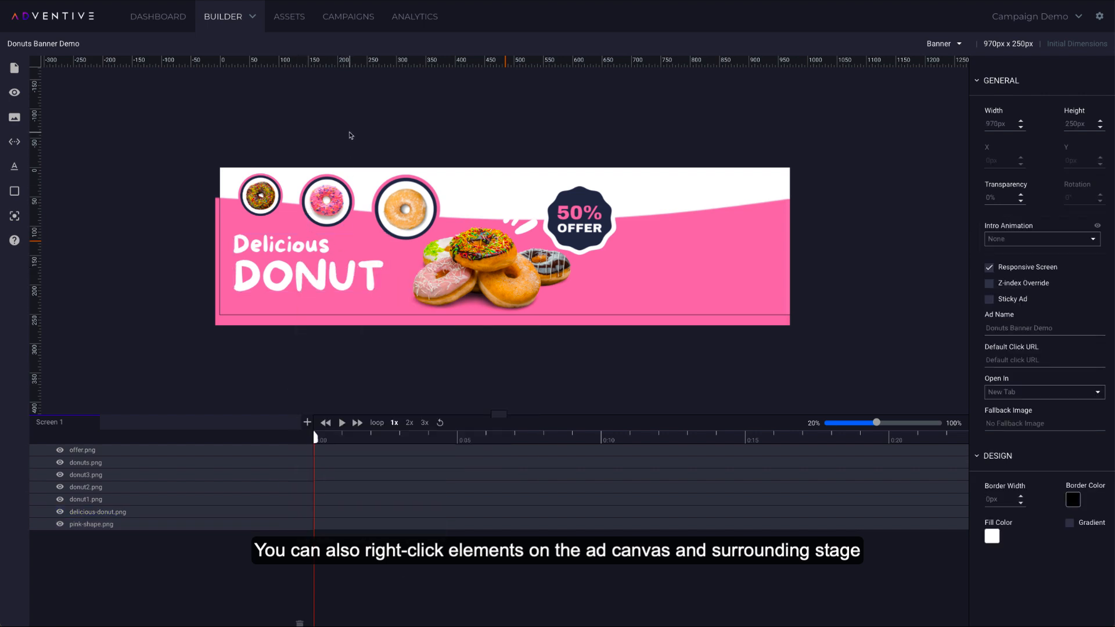
{"action": "right_click", "coordinate": [342, 126]}
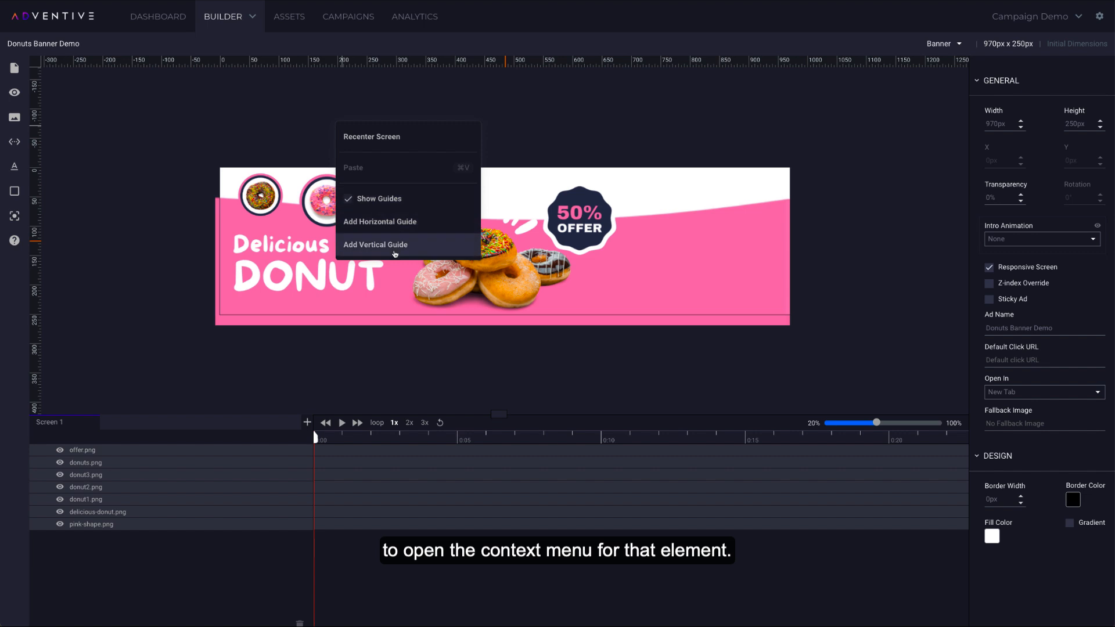
{"action": "left_click", "coordinate": [367, 115]}
Step: Examine the headline image's layer order, screen alignment, Animate and Replace with Asset options
{"action": "left_click", "coordinate": [276, 293]}
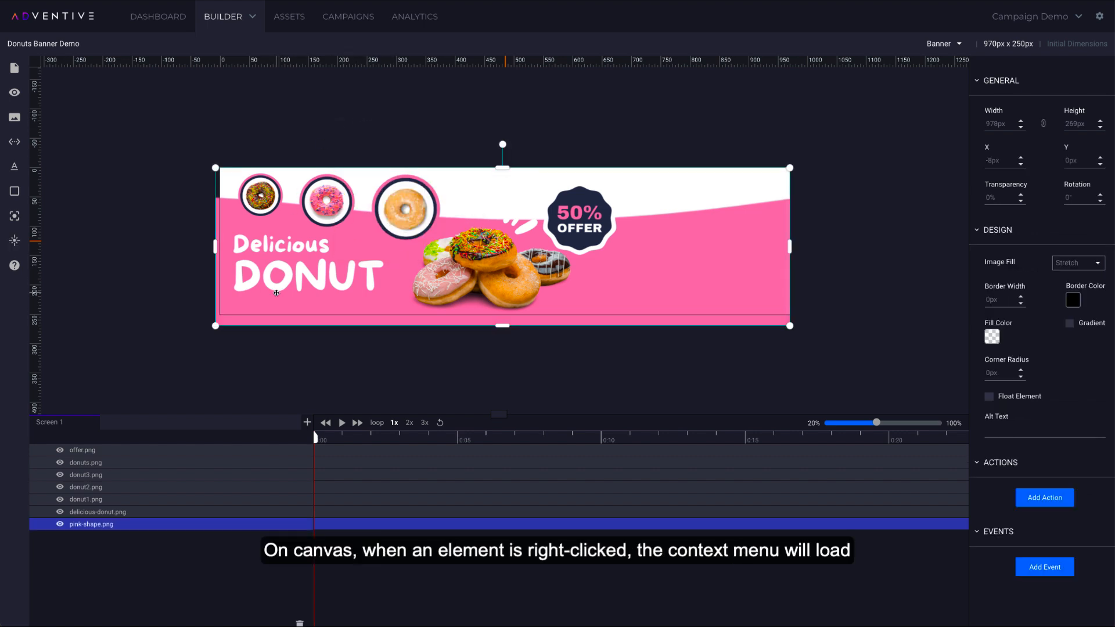
{"action": "left_click", "coordinate": [282, 286]}
{"action": "right_click", "coordinate": [286, 282]}
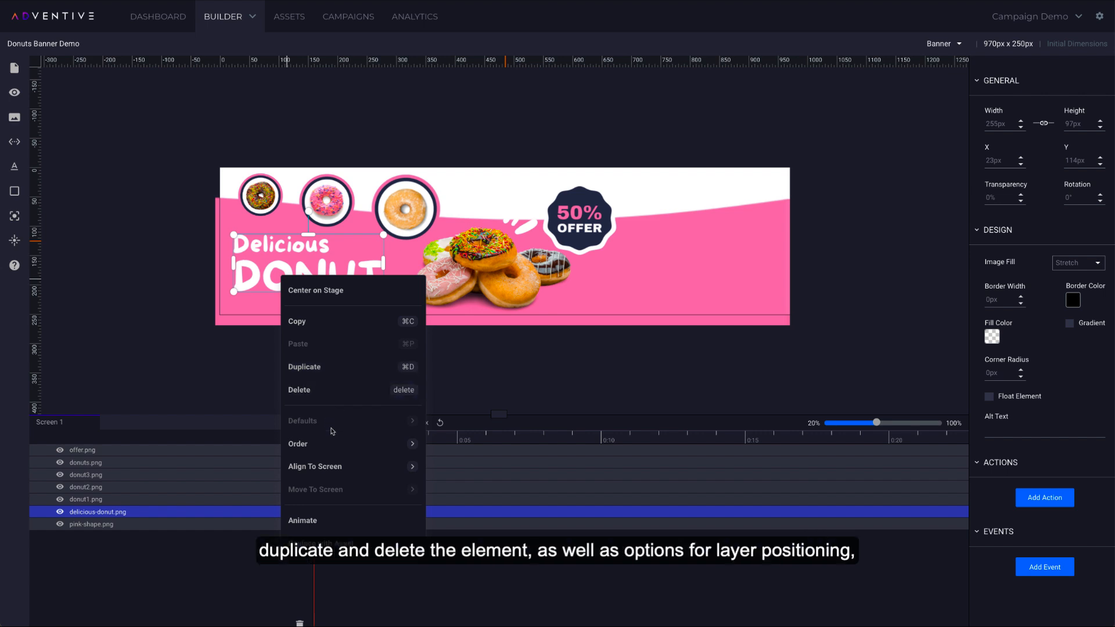
{"action": "mouse_move", "coordinate": [329, 445]}
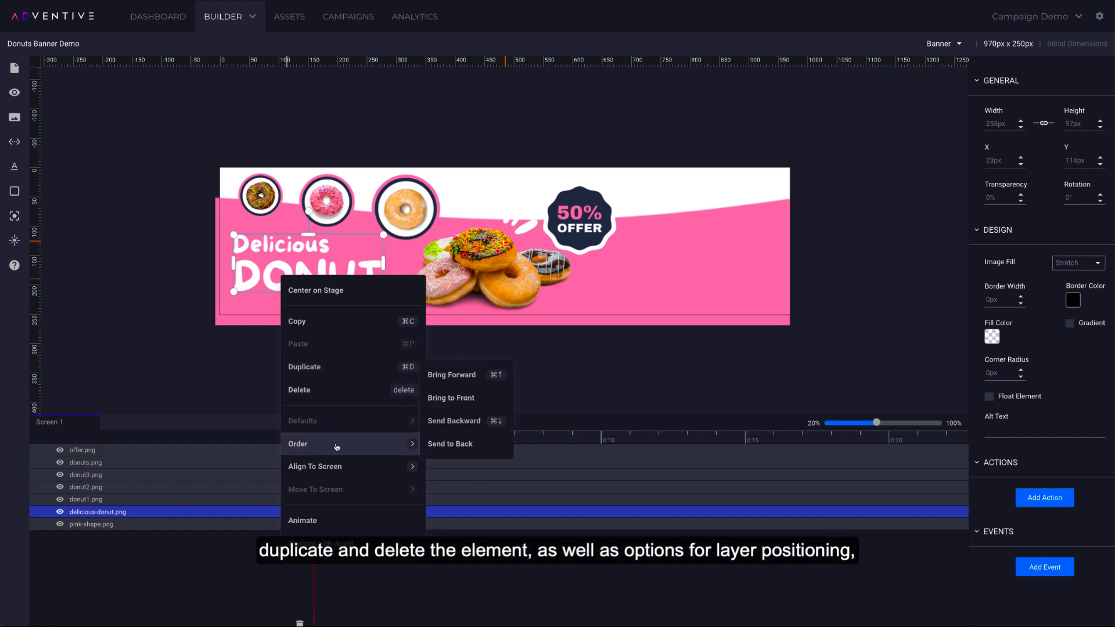
{"action": "mouse_move", "coordinate": [378, 468]}
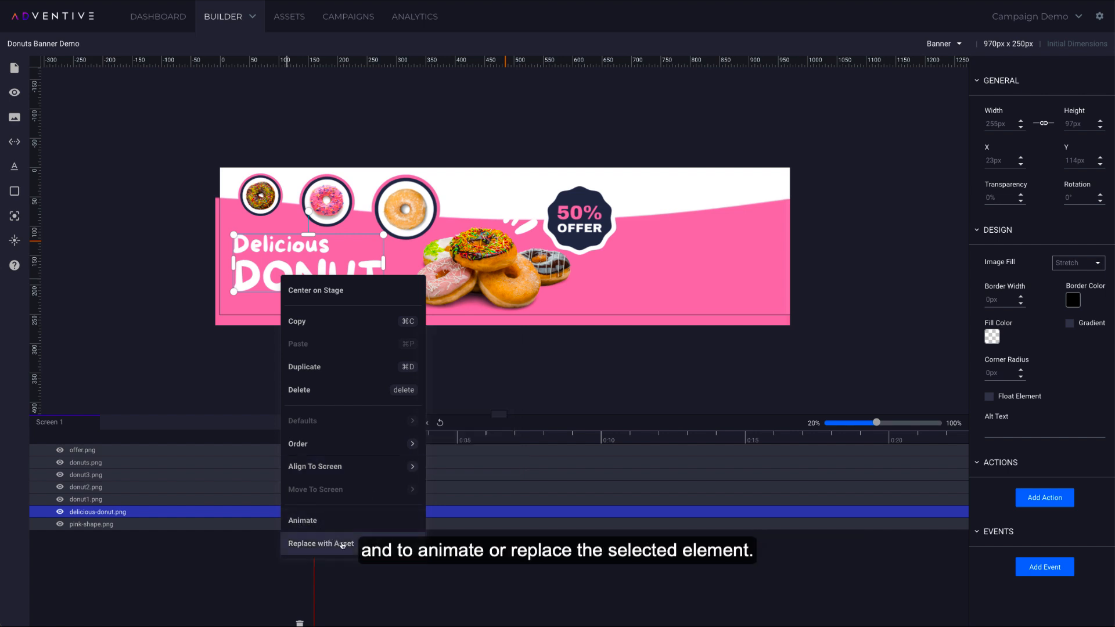
Step: Examine the context options of the empty stage around the banner, including the guide options
{"action": "left_click", "coordinate": [129, 404]}
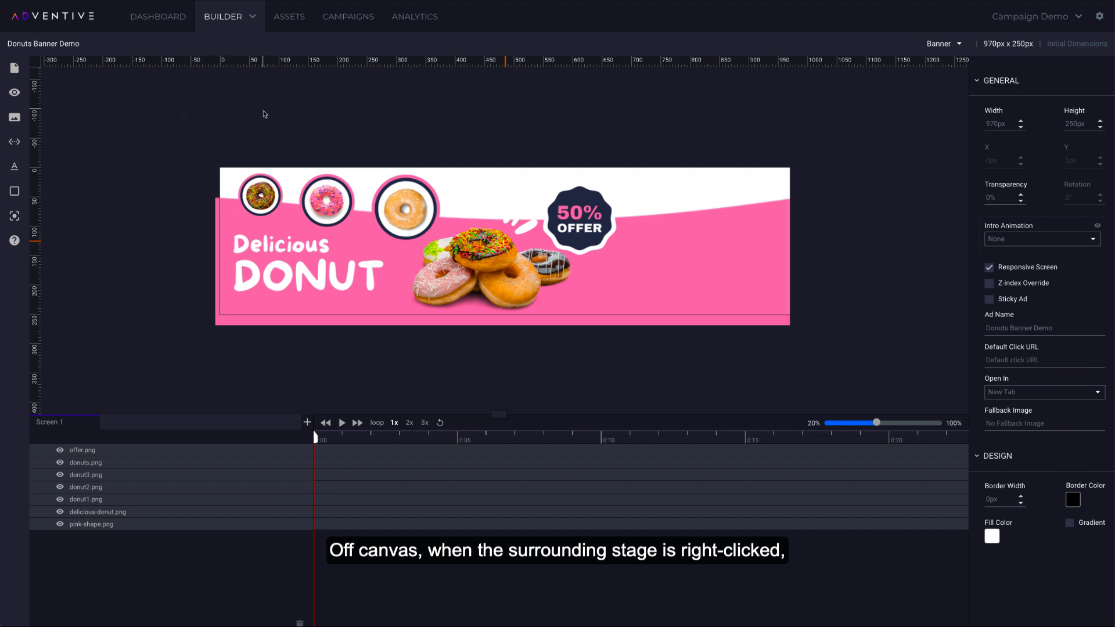
{"action": "right_click", "coordinate": [97, 222]}
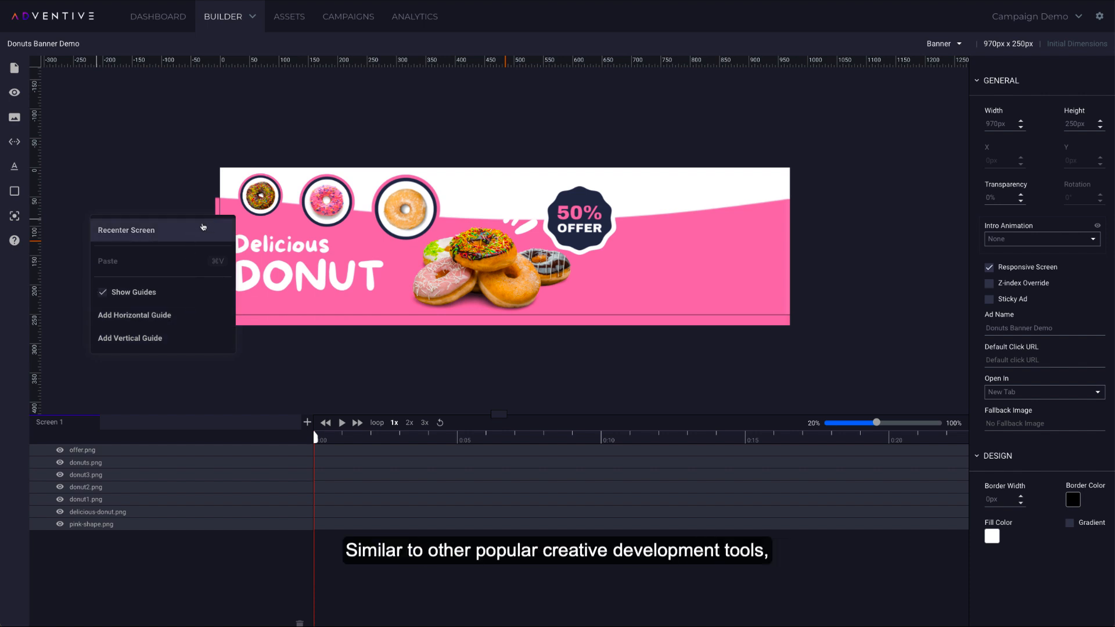
{"action": "left_click", "coordinate": [131, 177]}
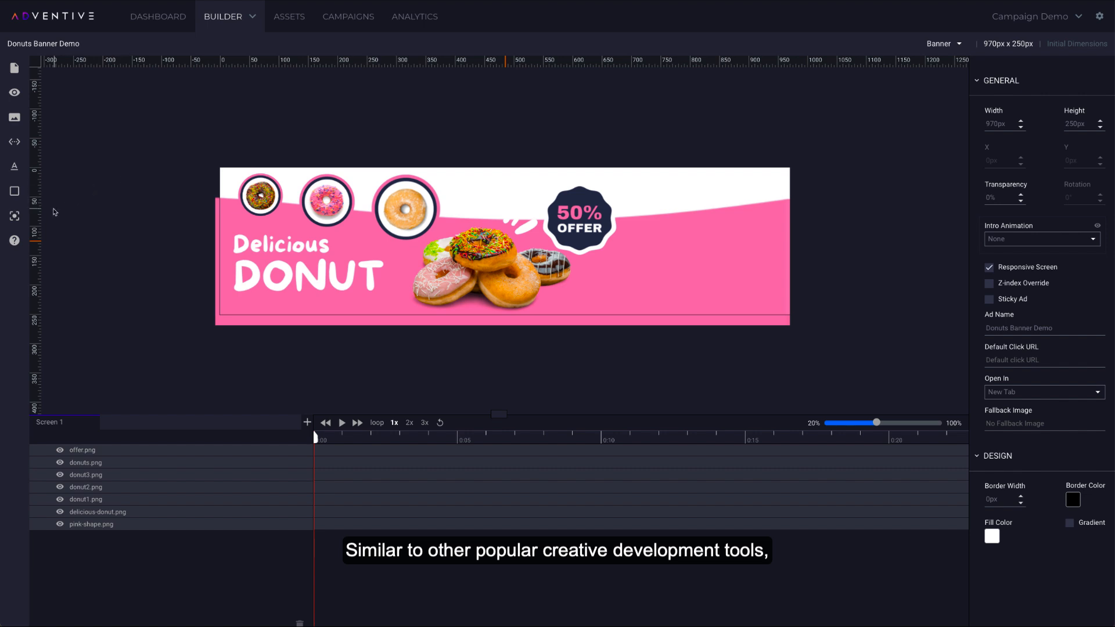
Step: Add a vertical guide through the headline text and a horizontal guide at Y 103 px
{"action": "left_click_drag", "start_coordinate": [36, 241], "coordinate": [292, 266]}
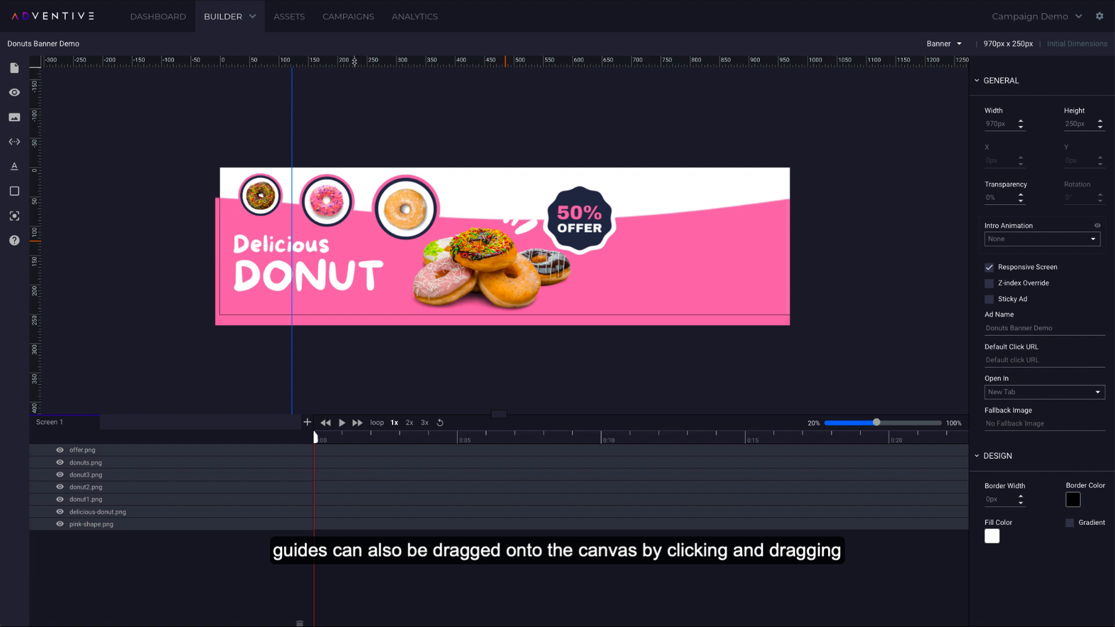
{"action": "left_click_drag", "start_coordinate": [355, 60], "coordinate": [344, 228]}
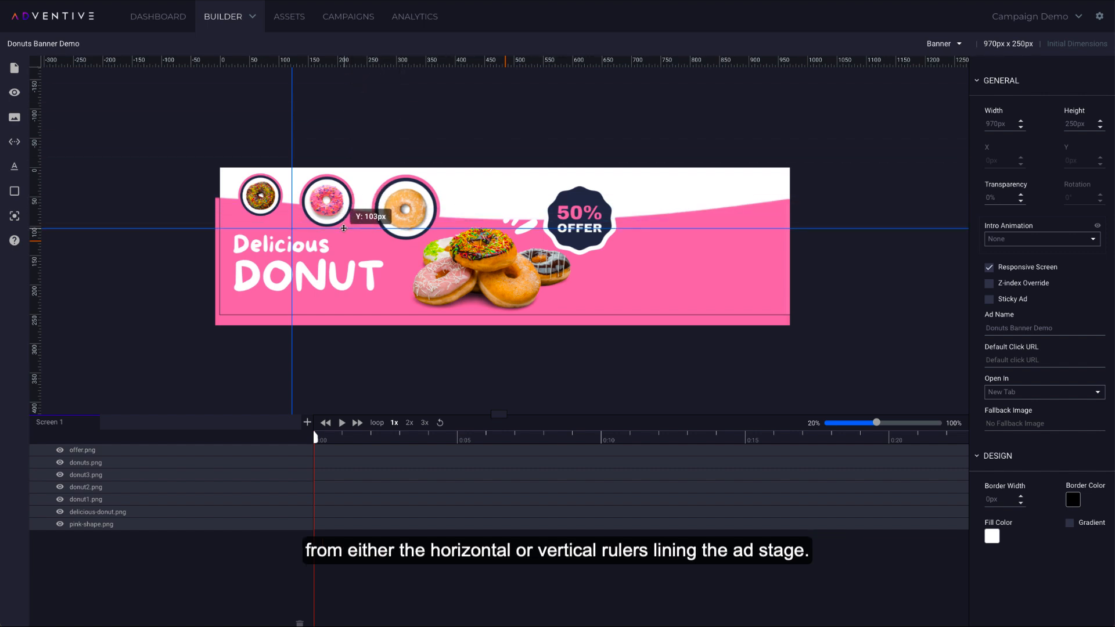
{"action": "left_click_drag", "start_coordinate": [344, 228], "coordinate": [344, 229]}
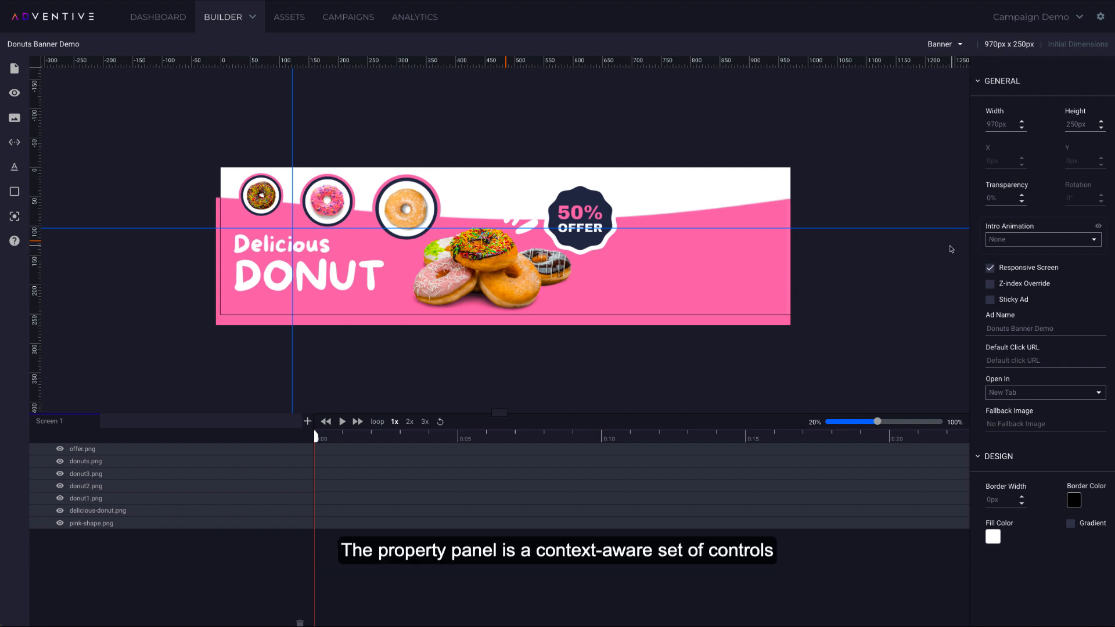
Step: Move the 50% OFFER badge to X 602, Y 18, and try raising its transparency before restoring it to 0%
{"action": "left_click", "coordinate": [577, 251]}
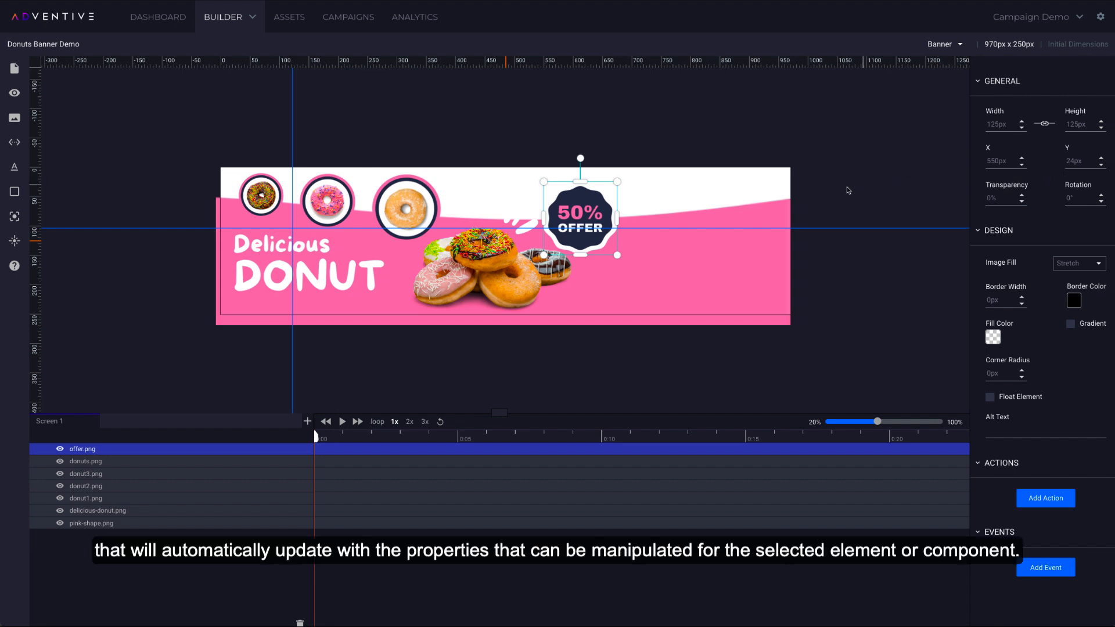
{"action": "left_click_drag", "start_coordinate": [586, 214], "coordinate": [616, 212]}
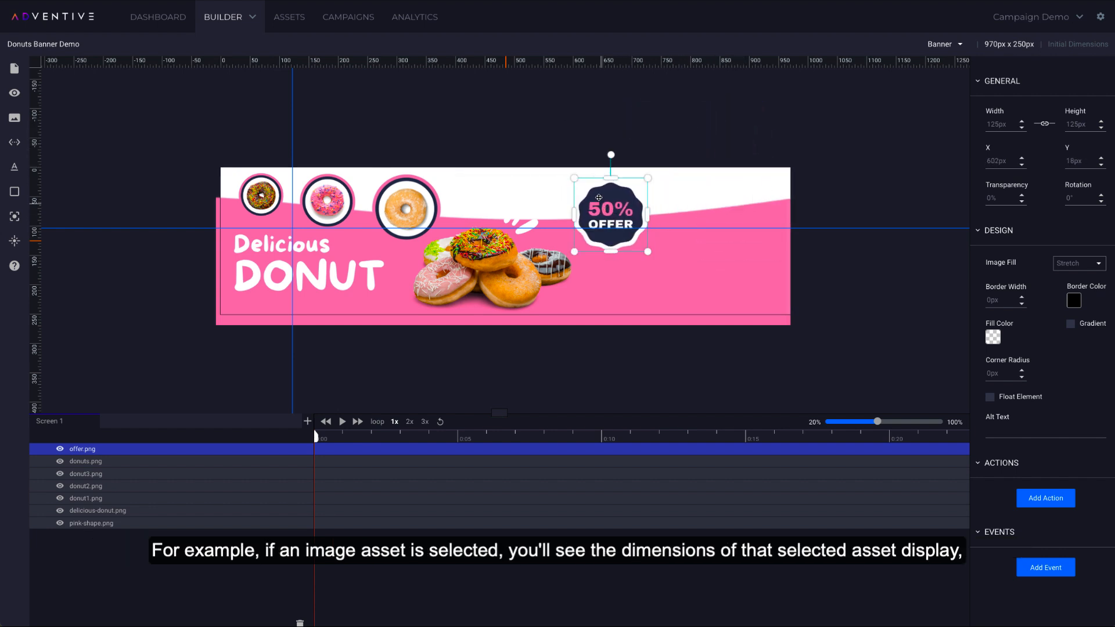
{"action": "left_click", "coordinate": [1022, 196]}
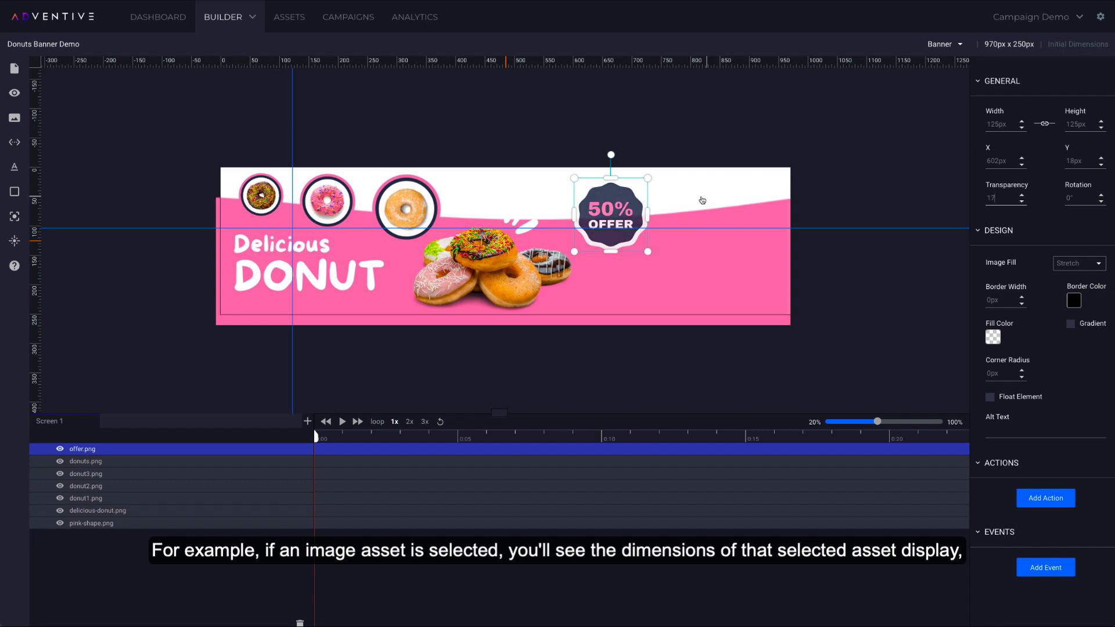
{"action": "left_click", "coordinate": [1022, 201]}
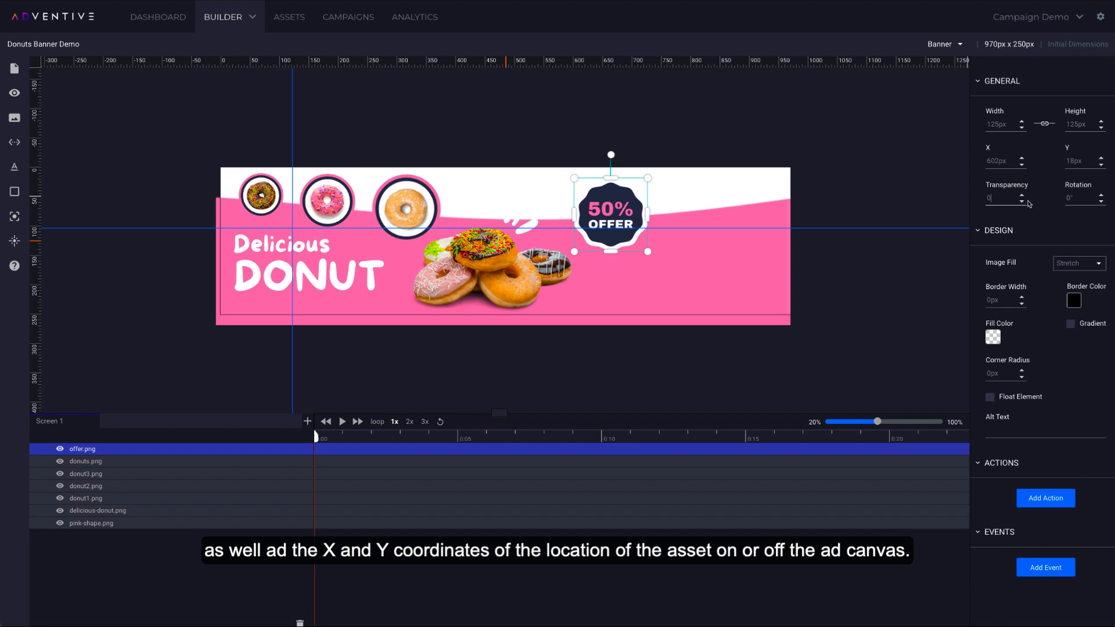
Step: Rotate the 50% OFFER badge to 12° and place it at X 577, Y 30
{"action": "left_click", "coordinate": [1099, 197]}
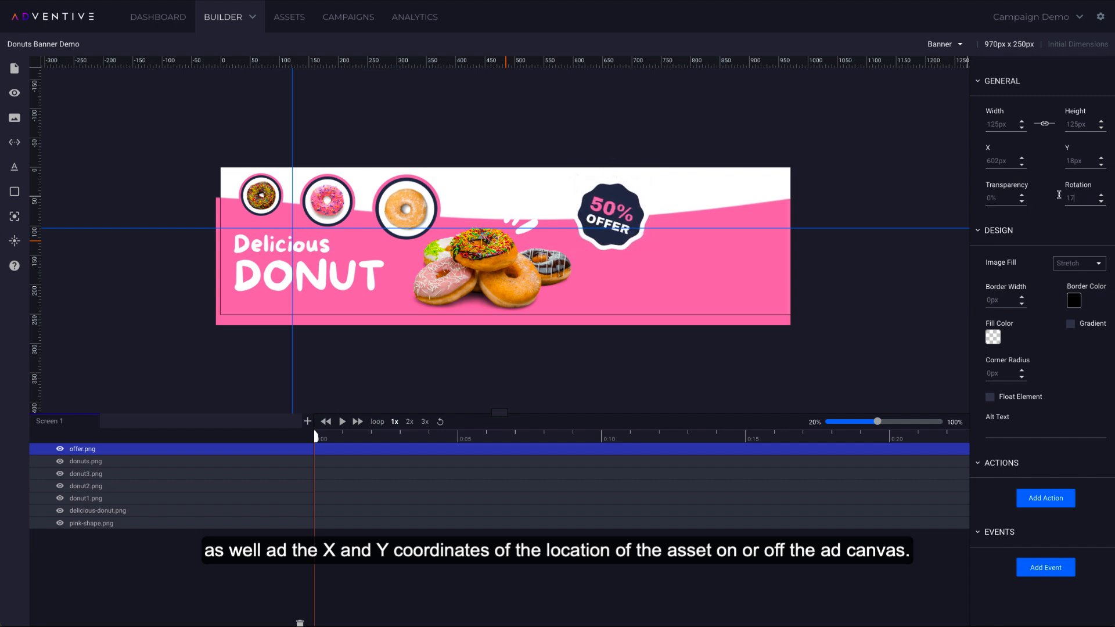
{"action": "left_click", "coordinate": [1100, 203]}
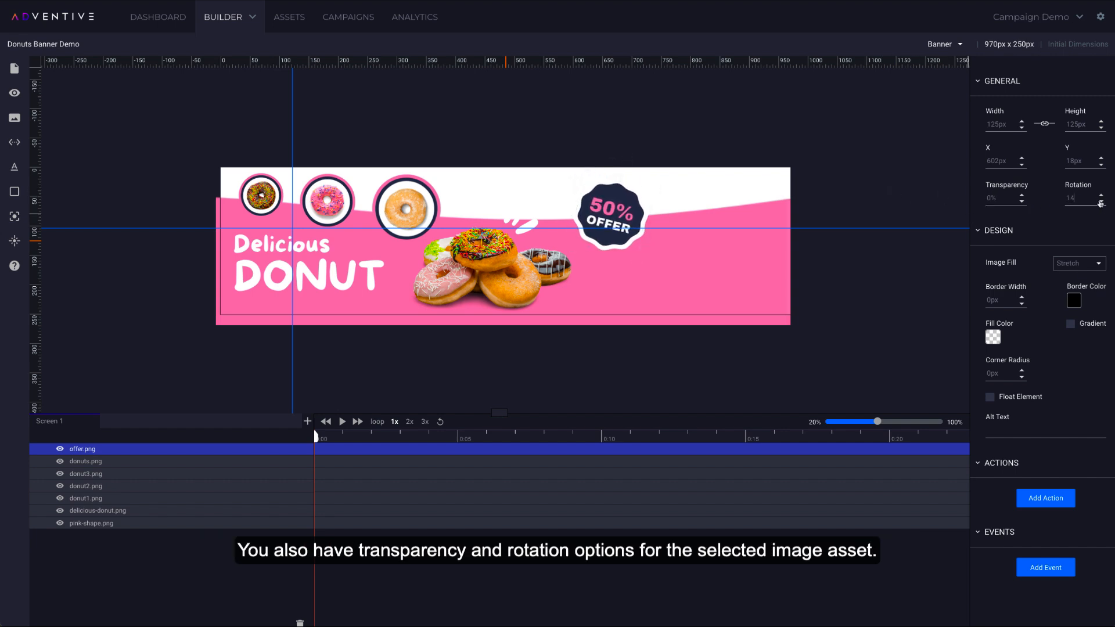
{"action": "left_click_drag", "start_coordinate": [602, 210], "coordinate": [587, 217]}
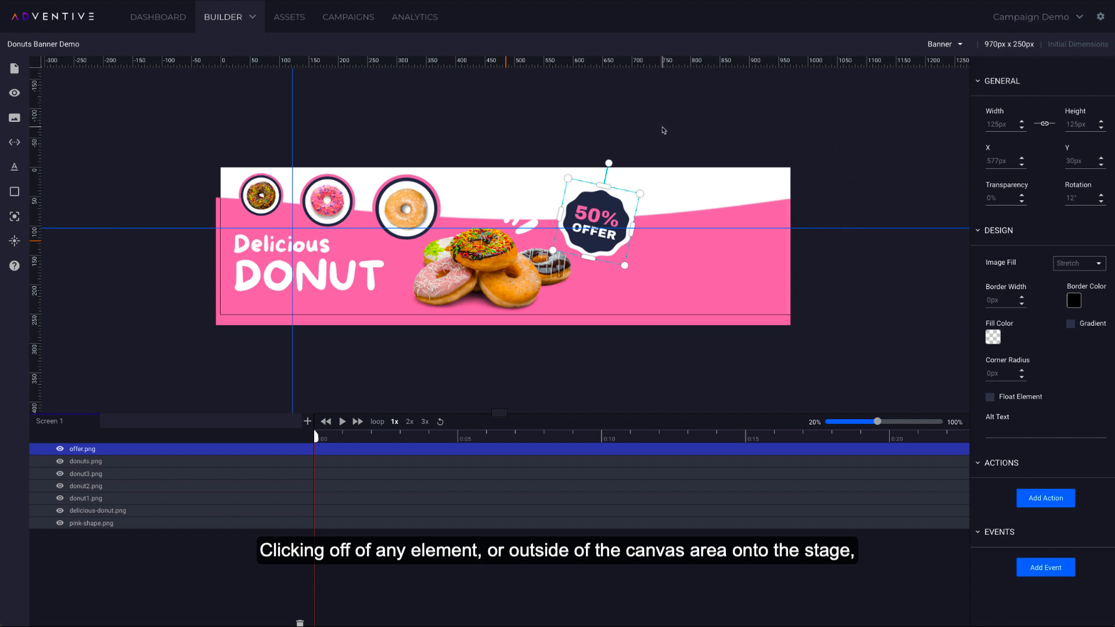
Step: Give the whole ad a Bounce intro animation with the direction set to Down, and preview it
{"action": "left_click", "coordinate": [881, 124]}
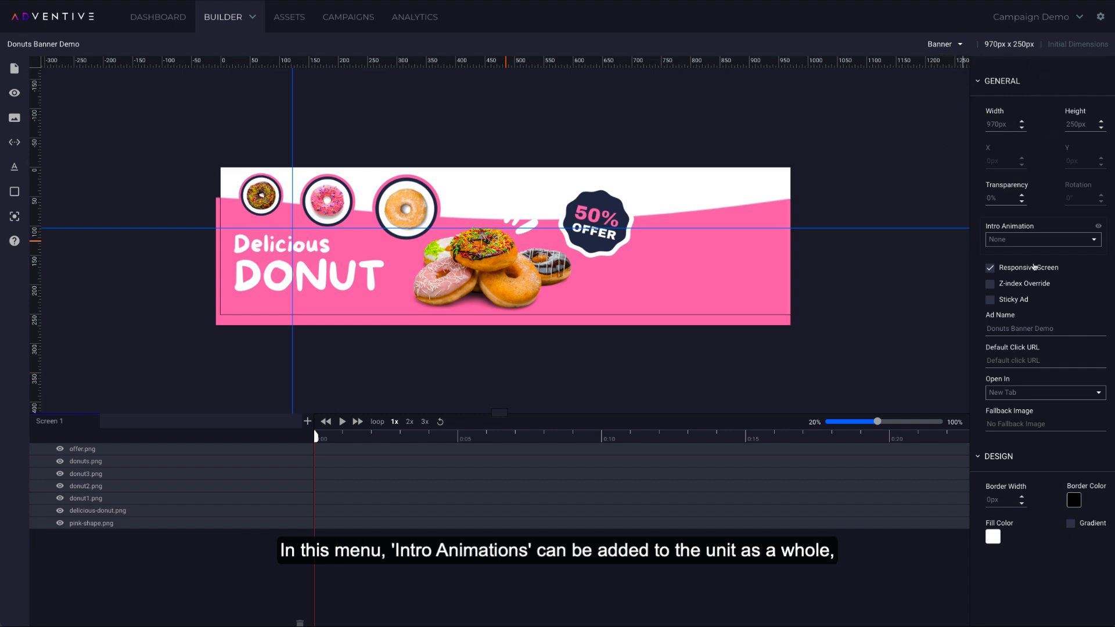
{"action": "left_click", "coordinate": [1082, 243]}
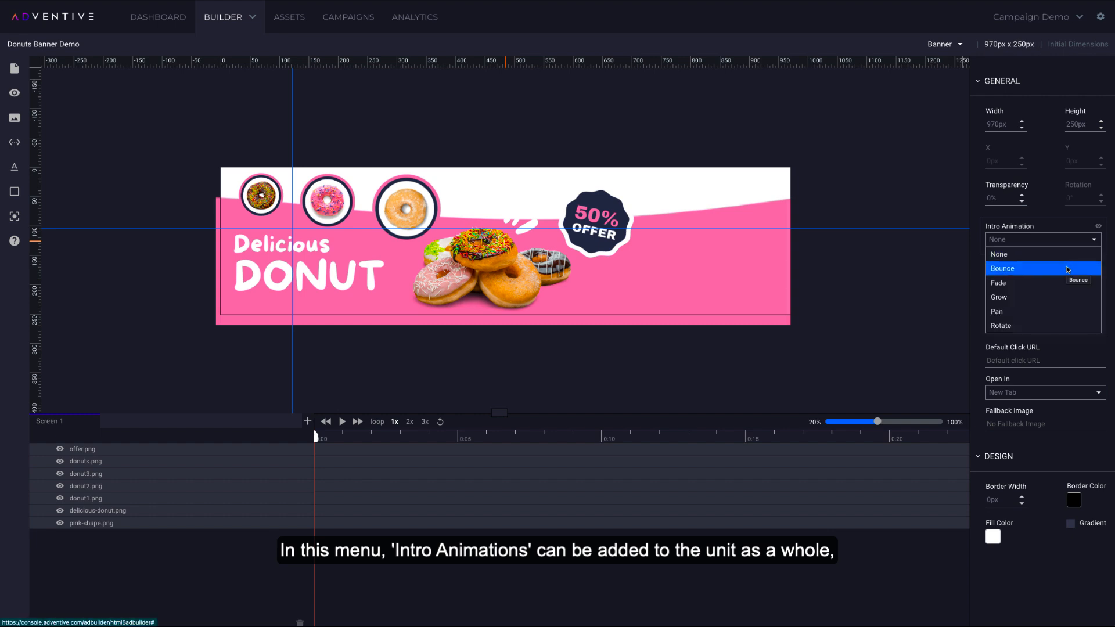
{"action": "left_click", "coordinate": [1068, 268]}
{"action": "left_click", "coordinate": [1092, 227]}
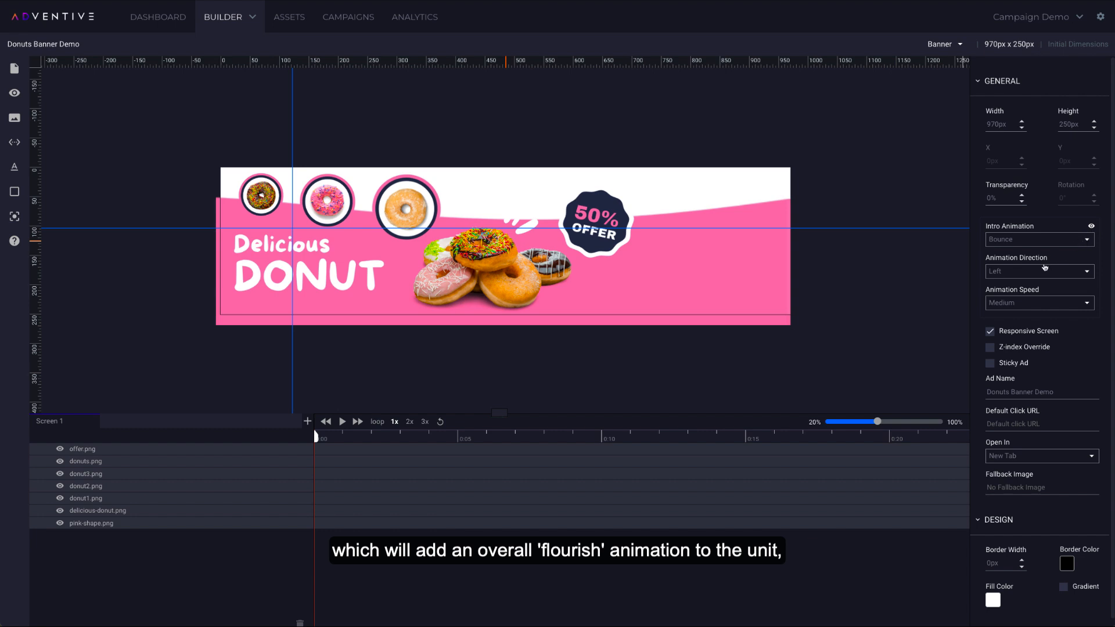
{"action": "left_click", "coordinate": [1045, 267]}
{"action": "left_click", "coordinate": [1025, 296]}
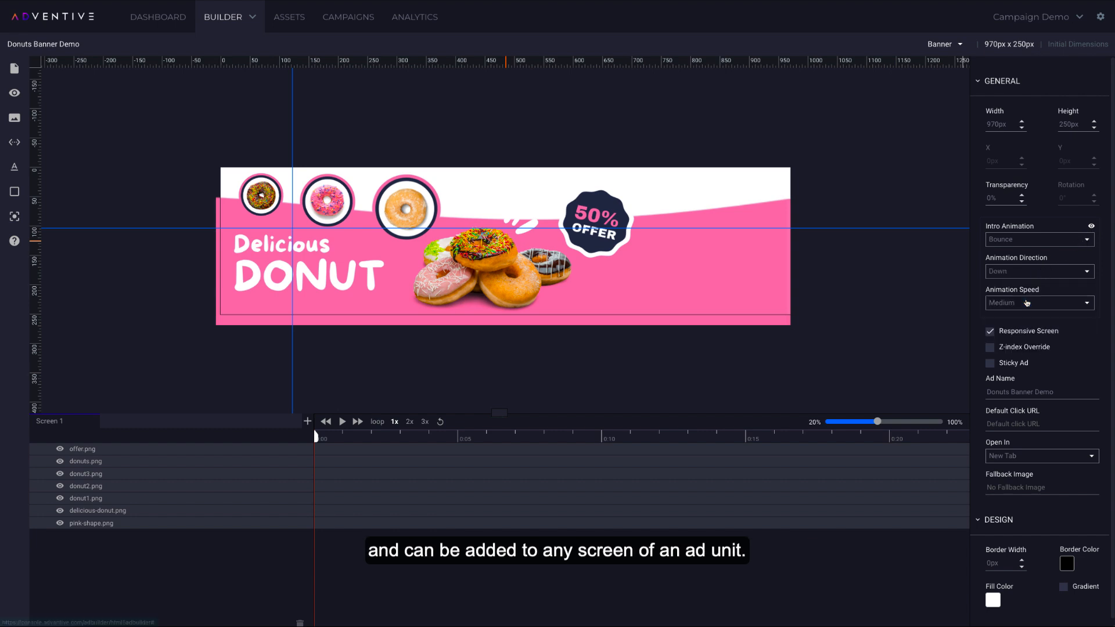
{"action": "left_click", "coordinate": [1091, 227]}
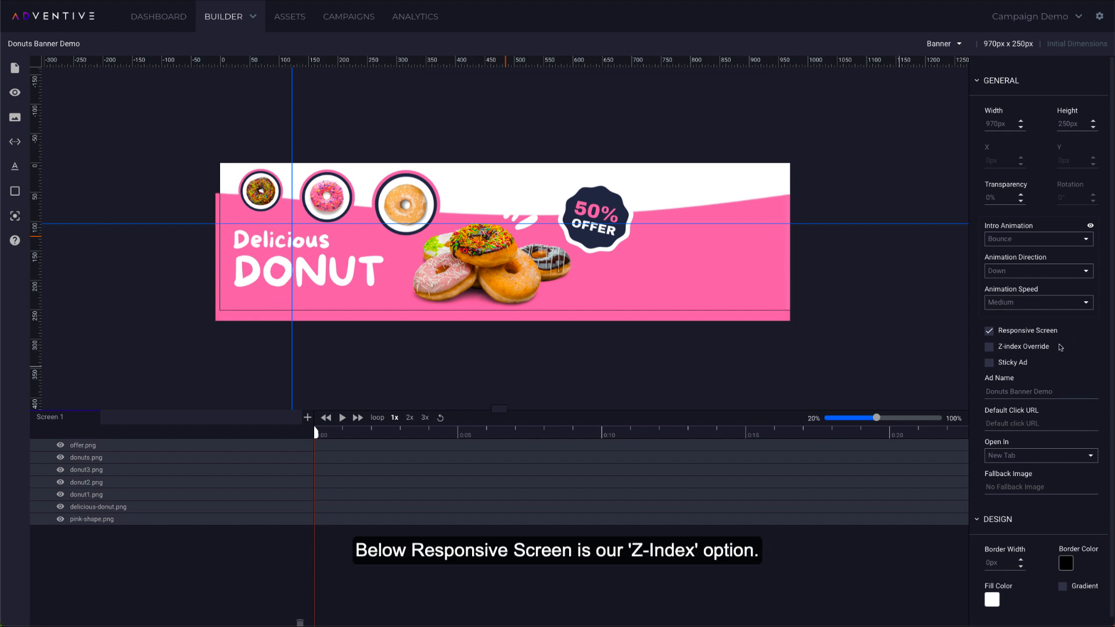
Step: Try the ad's Z-Index Override by raising the Z-Index, and turn the override off again
{"action": "left_click", "coordinate": [988, 348]}
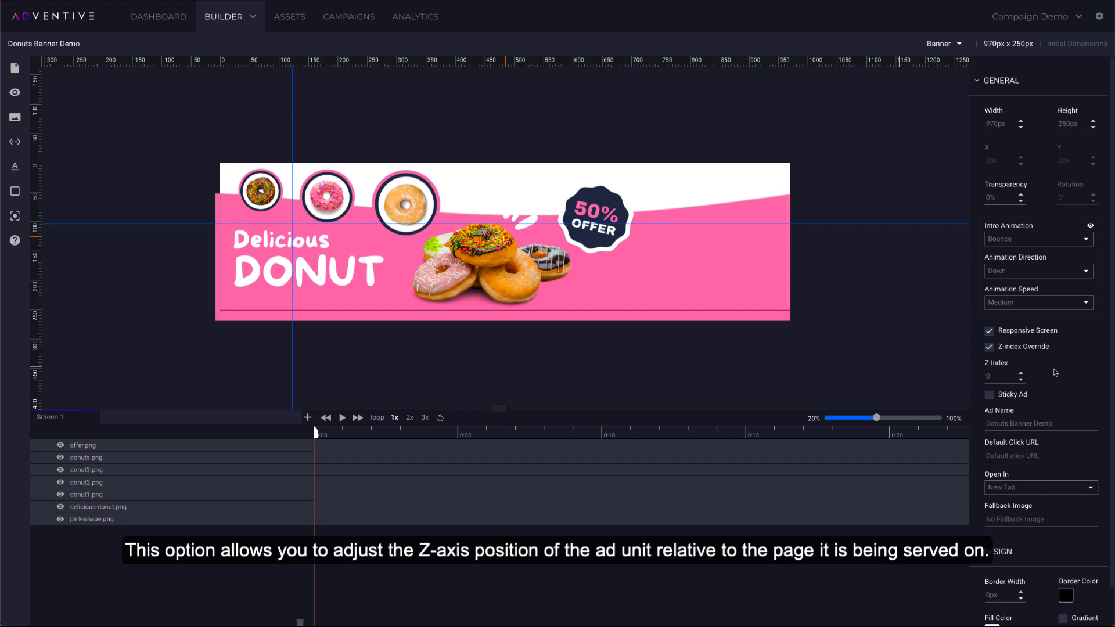
{"action": "left_click", "coordinate": [1021, 373]}
{"action": "left_click", "coordinate": [1021, 373]}
{"action": "left_click", "coordinate": [1021, 374]}
{"action": "left_click", "coordinate": [1022, 375]}
{"action": "left_click", "coordinate": [1029, 351]}
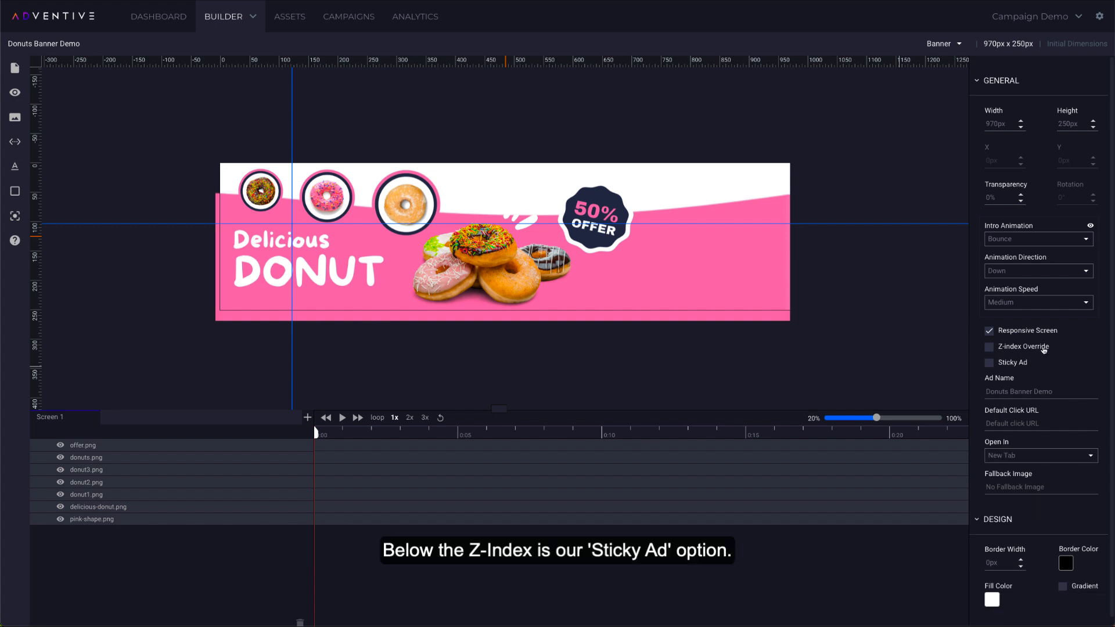
Step: Try the Sticky Ad option together with Show Container, and turn both off again
{"action": "left_click", "coordinate": [1012, 365]}
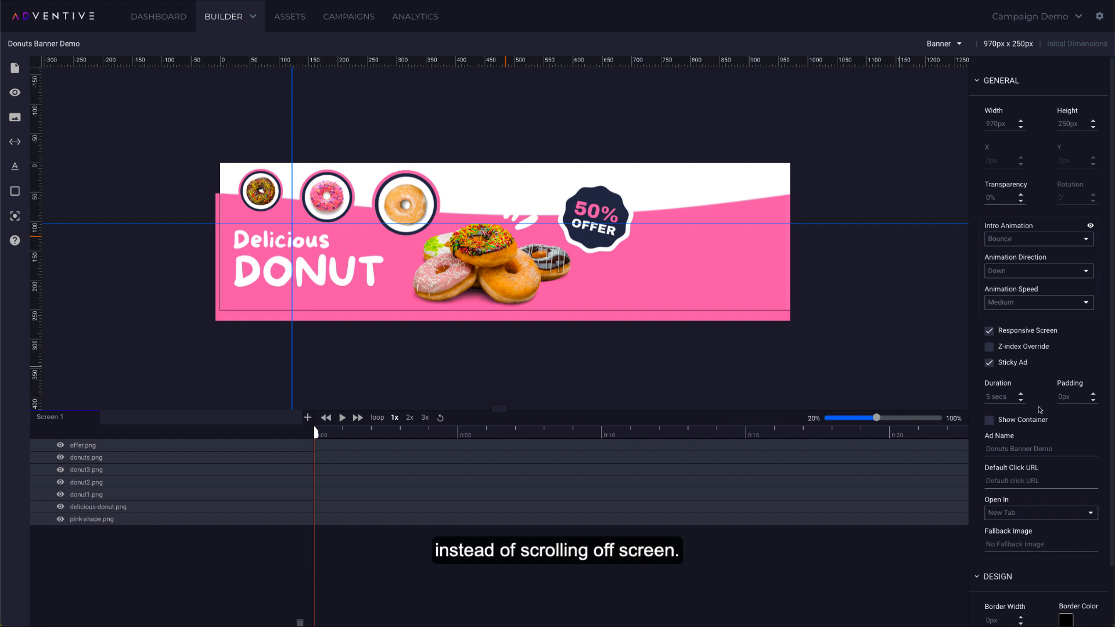
{"action": "left_click", "coordinate": [1027, 424]}
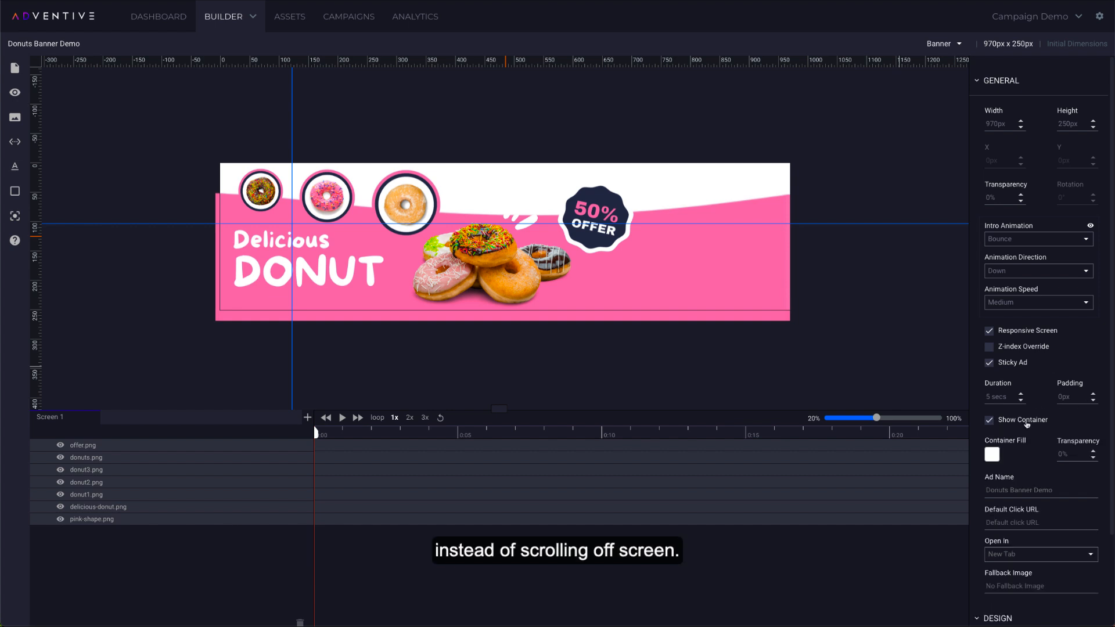
{"action": "left_click", "coordinate": [1026, 424]}
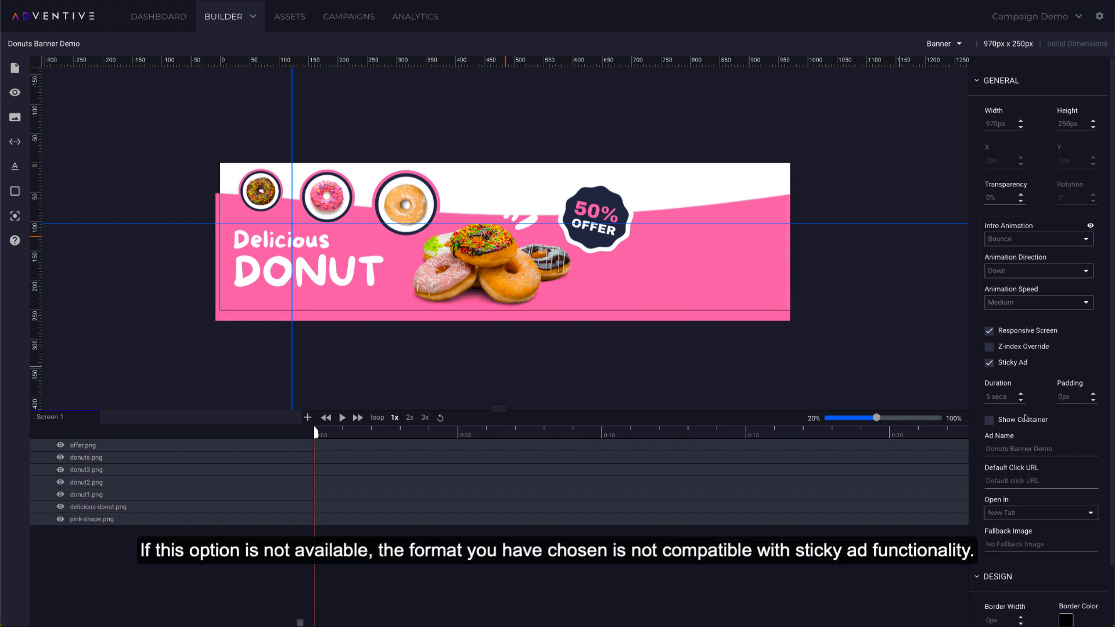
{"action": "left_click", "coordinate": [1018, 366]}
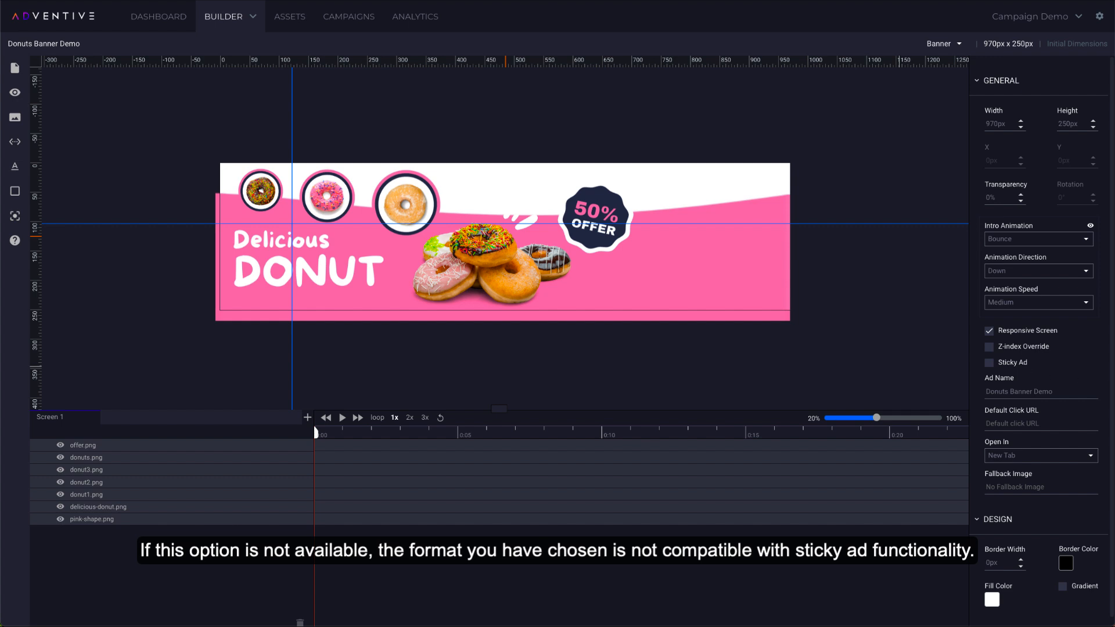
Step: Append "update" to the ad name and remove it again
{"action": "left_click", "coordinate": [1074, 391]}
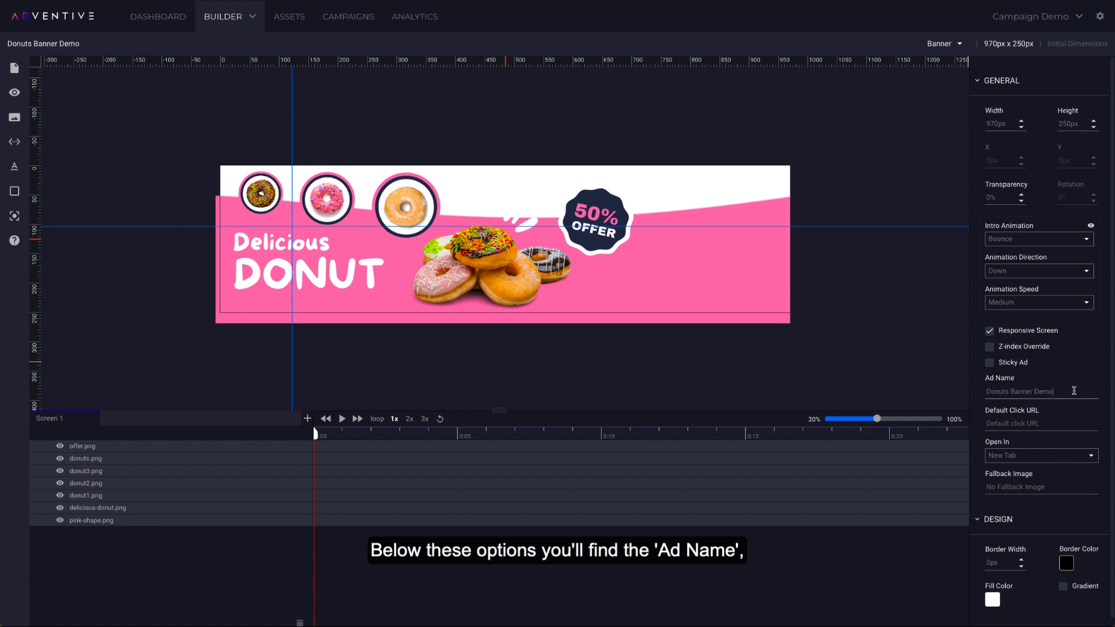
{"action": "type", "text": "update"}
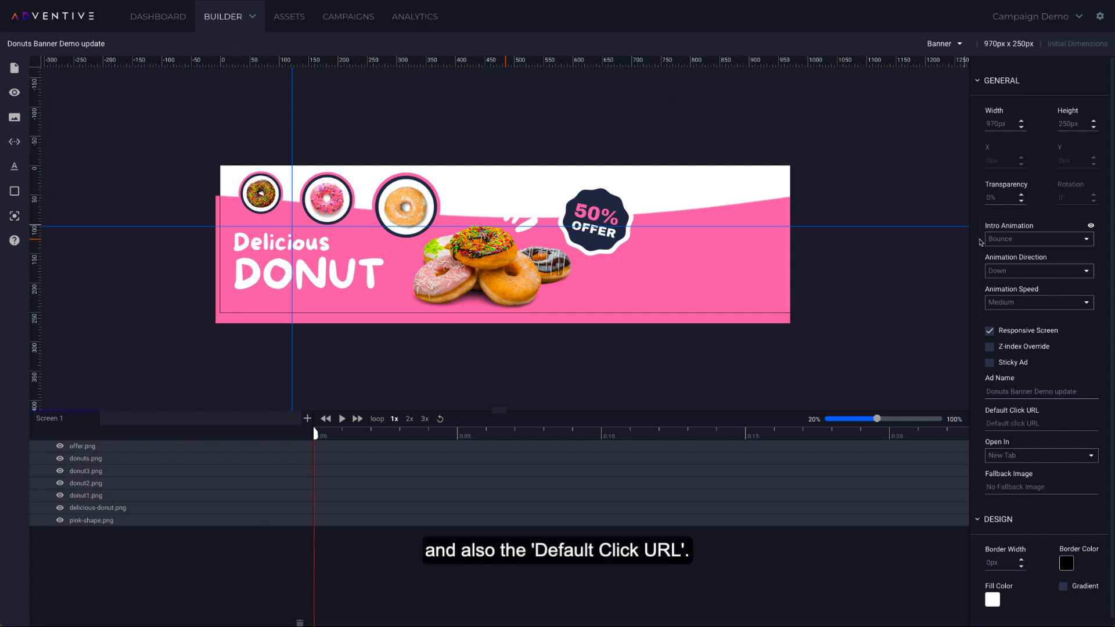
{"action": "key", "text": "BackSpace"}
{"action": "key", "text": "BackSpace"}
{"action": "key", "text": "BackSpace"}
{"action": "key", "text": "BackSpace"}
{"action": "key", "text": "BackSpace"}
{"action": "key", "text": "BackSpace"}
{"action": "key", "text": "BackSpace"}
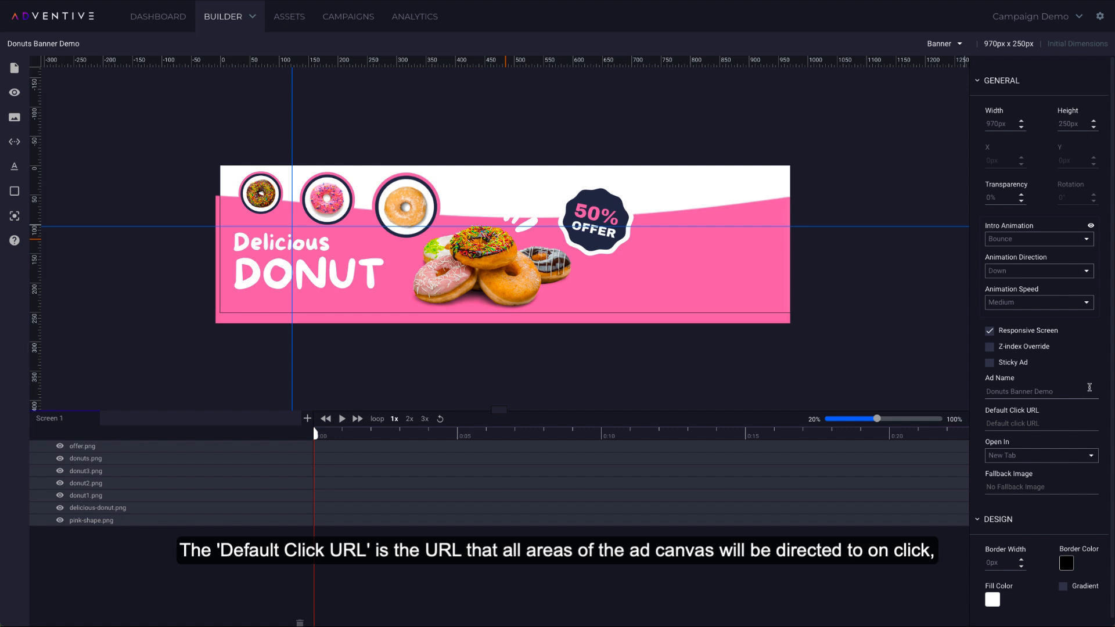
{"action": "left_click", "coordinate": [1077, 419]}
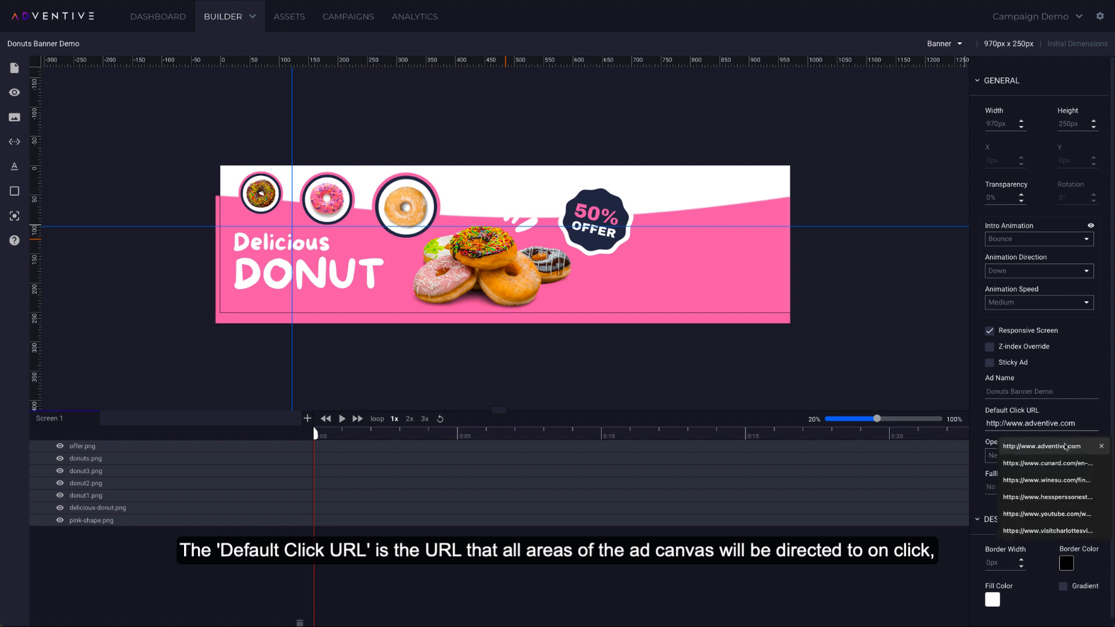
{"action": "left_click", "coordinate": [1065, 447]}
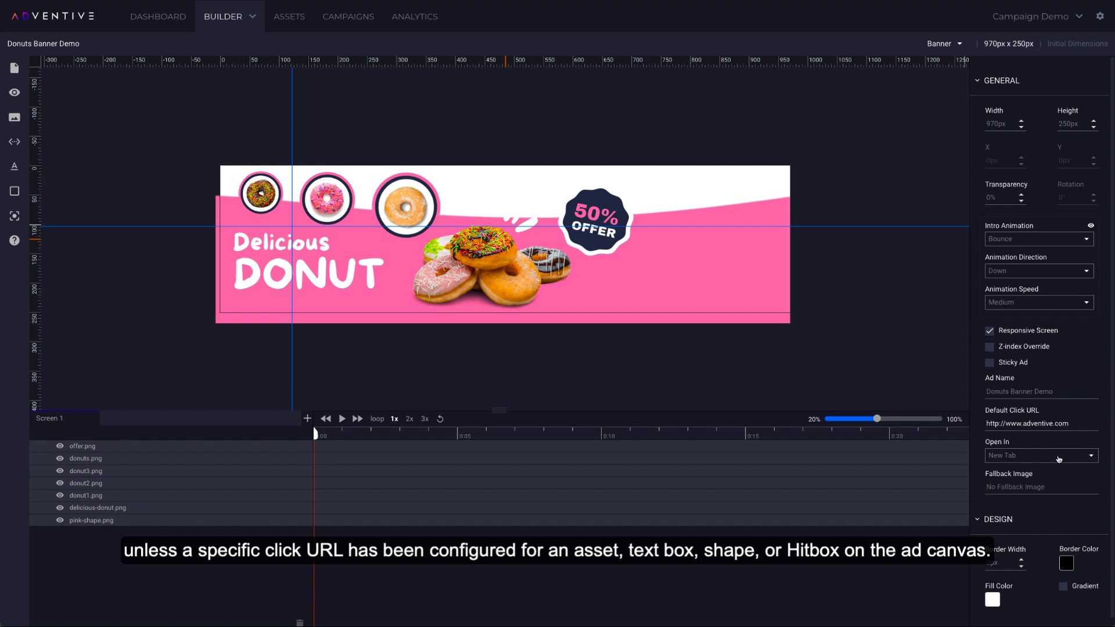
{"action": "left_click", "coordinate": [1026, 460]}
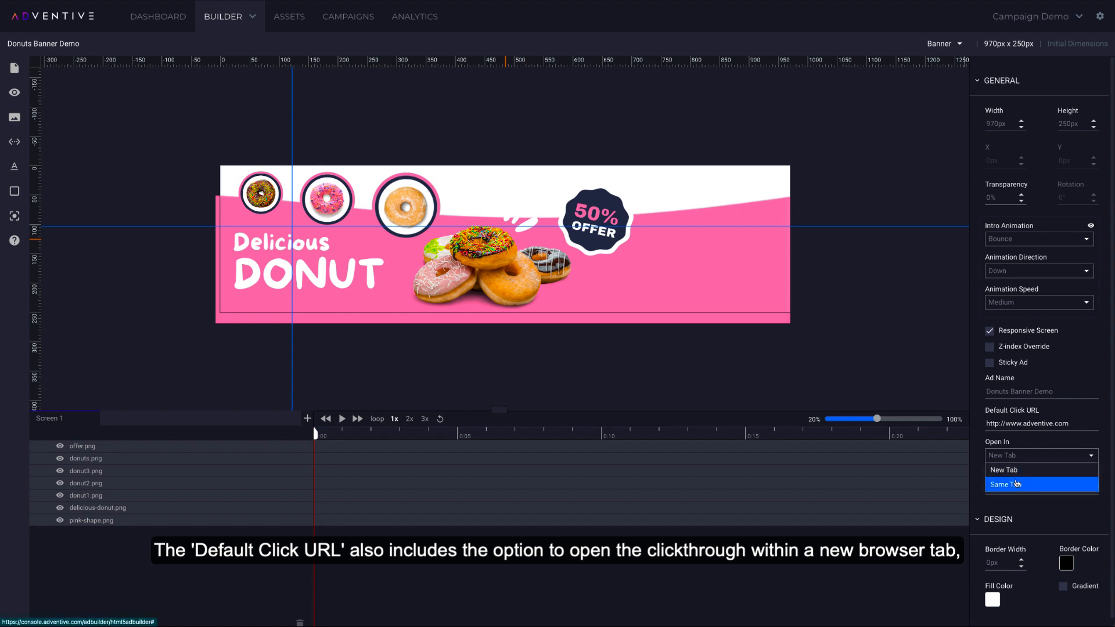
{"action": "left_click", "coordinate": [1023, 457]}
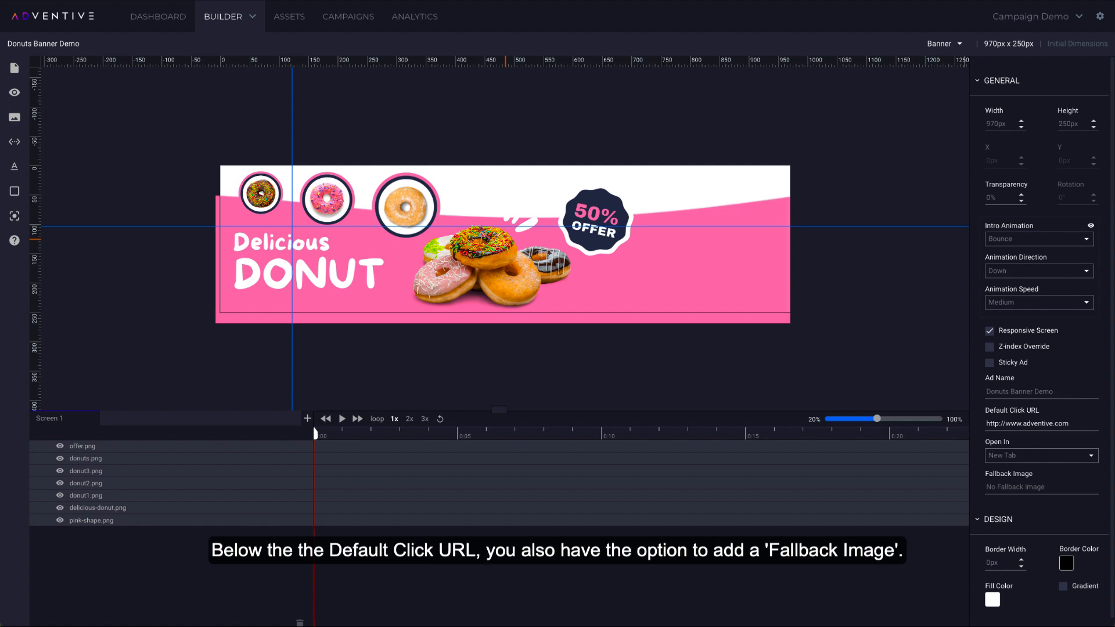
Step: Look at the asset picker for the Fallback Image and leave it without choosing an image
{"action": "left_click", "coordinate": [1058, 488]}
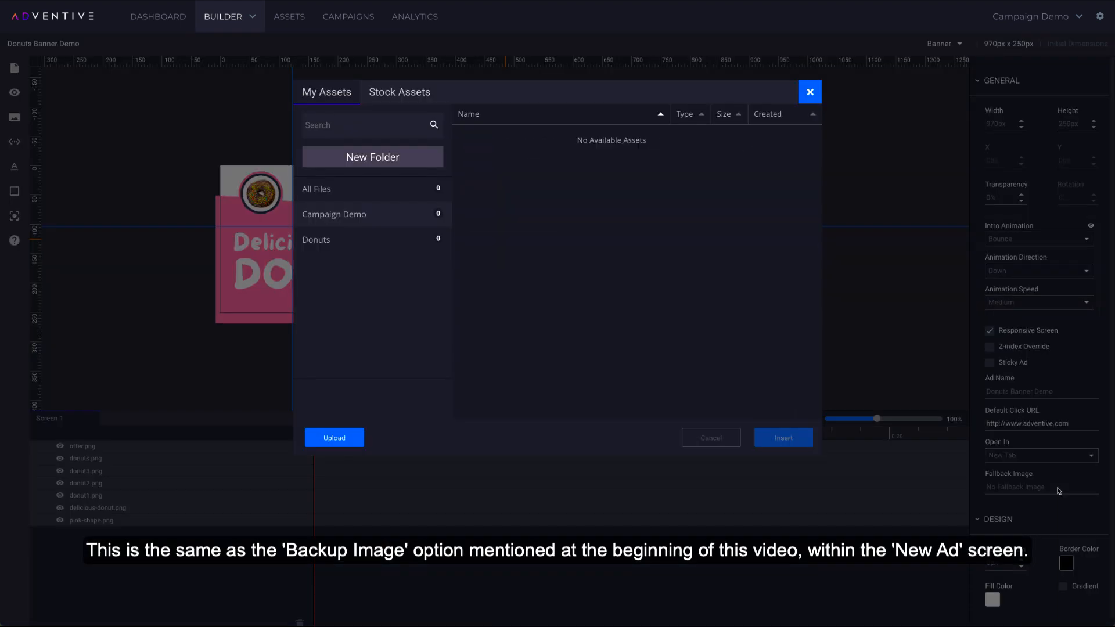
{"action": "left_click", "coordinate": [688, 436]}
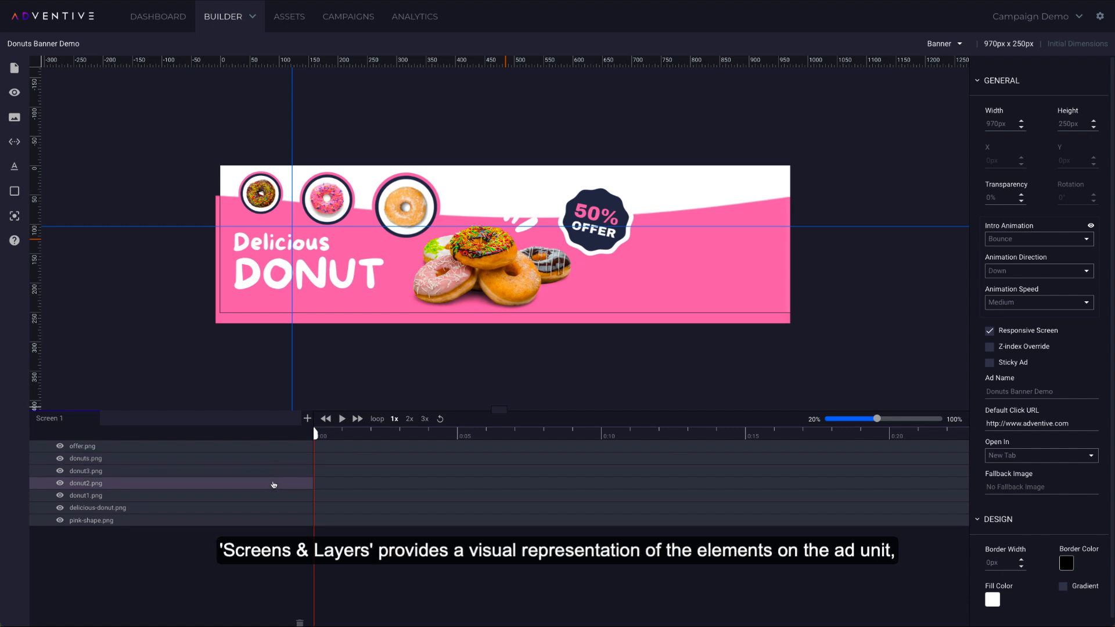
Step: Select all layers from pink-shape.png to offer.png, deselect donuts.png, donut2.png and delicious-donut.png individually, and clear the selection
{"action": "left_click", "coordinate": [266, 521]}
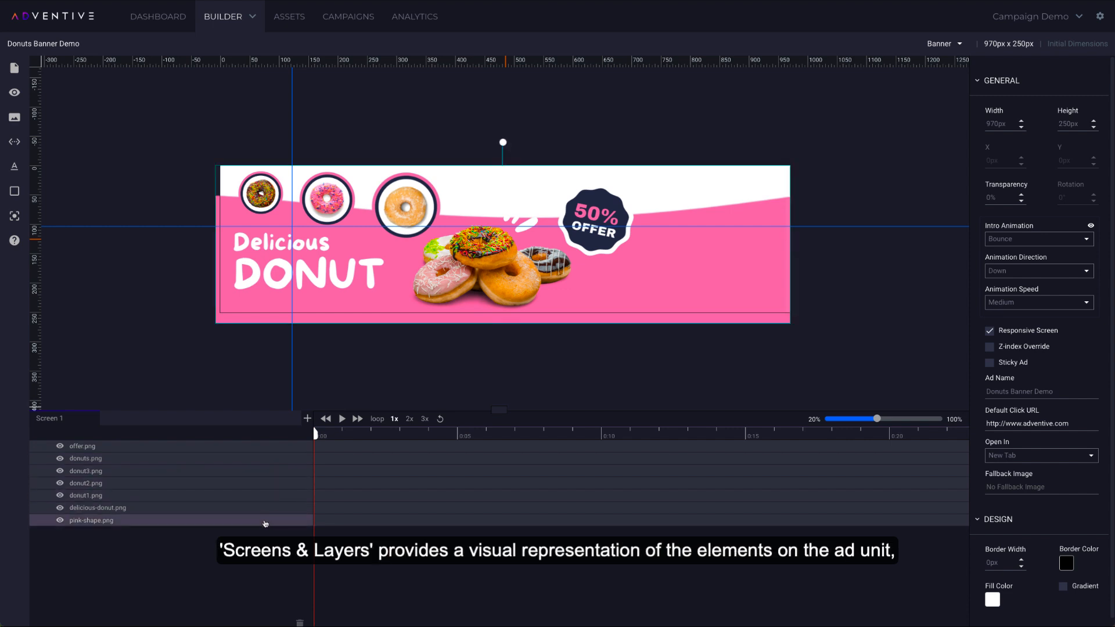
{"action": "left_click", "coordinate": [271, 508], "text": "shift"}
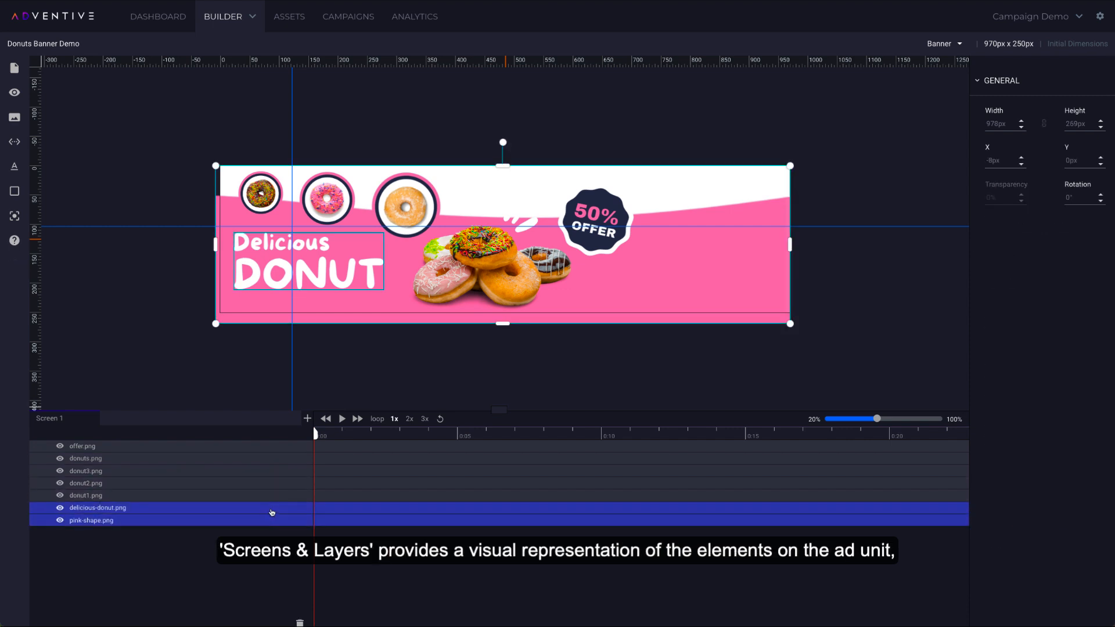
{"action": "left_click", "coordinate": [264, 470], "text": "shift"}
{"action": "left_click", "coordinate": [241, 447], "text": "shift"}
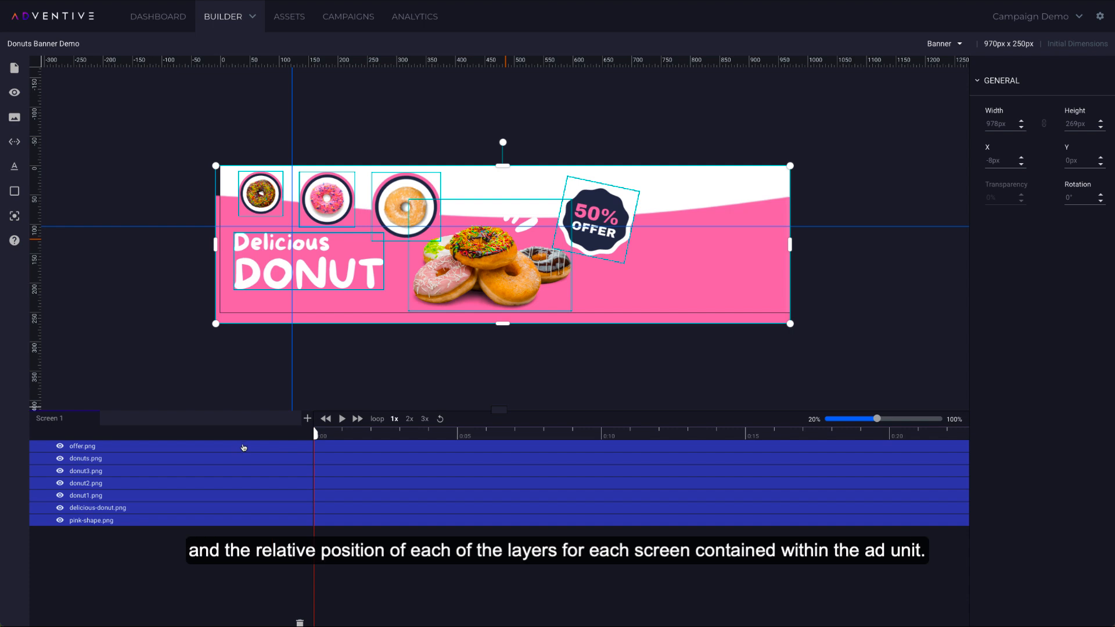
{"action": "left_click", "coordinate": [242, 460], "text": "ctrl"}
{"action": "left_click", "coordinate": [222, 486], "text": "ctrl"}
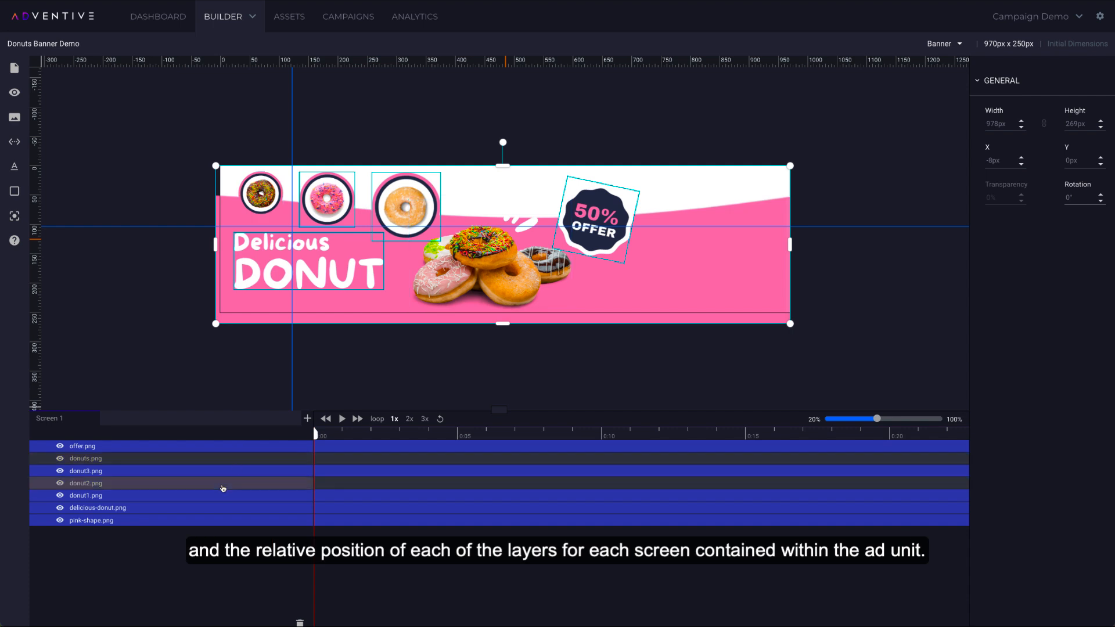
{"action": "left_click", "coordinate": [210, 508], "text": "ctrl"}
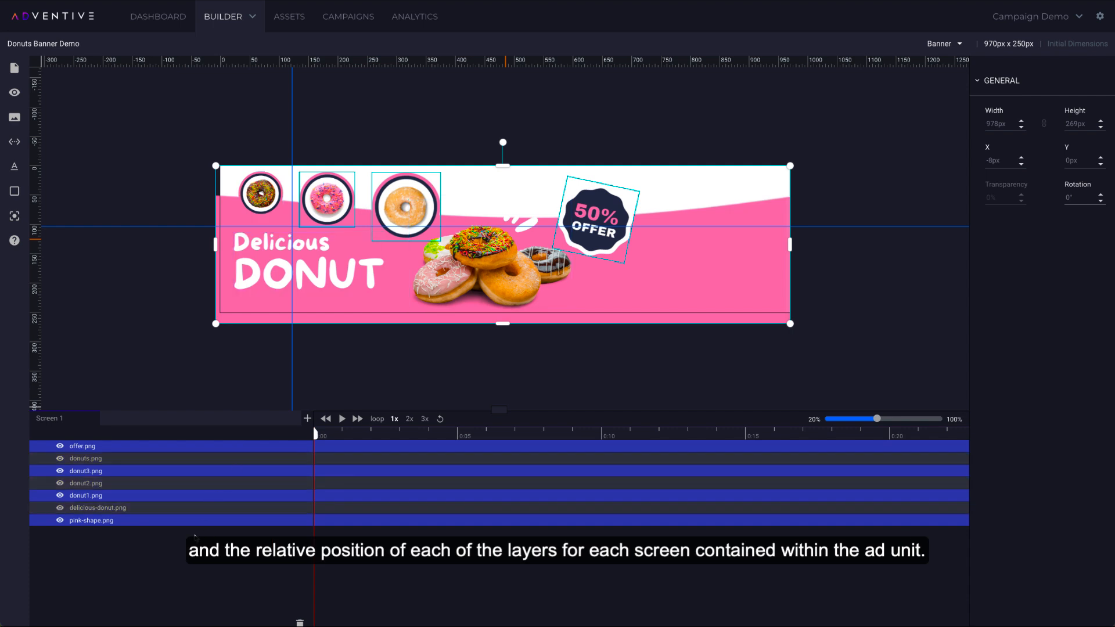
{"action": "left_click", "coordinate": [149, 379]}
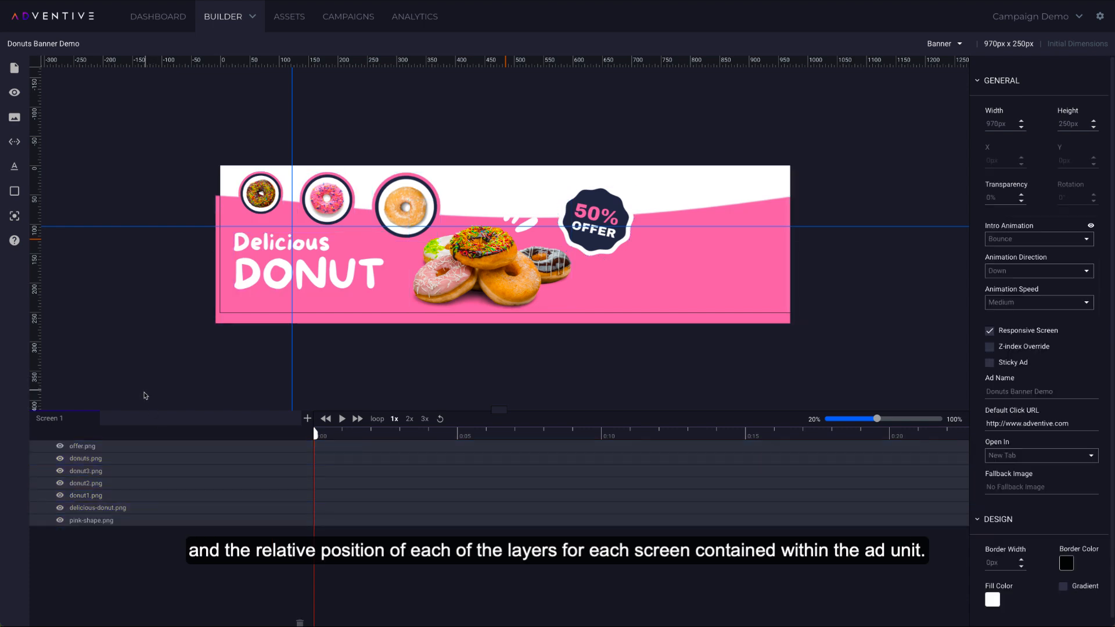
Step: Select the donuts.png layer to locate its element on the banner, and deselect it
{"action": "left_click", "coordinate": [123, 458]}
{"action": "mouse_move", "coordinate": [123, 458]}
{"action": "left_mouse_down"}
{"action": "mouse_move", "coordinate": [119, 486]}
{"action": "mouse_move", "coordinate": [122, 459]}
{"action": "left_mouse_up"}
{"action": "left_click", "coordinate": [119, 486]}
{"action": "left_click", "coordinate": [122, 459]}
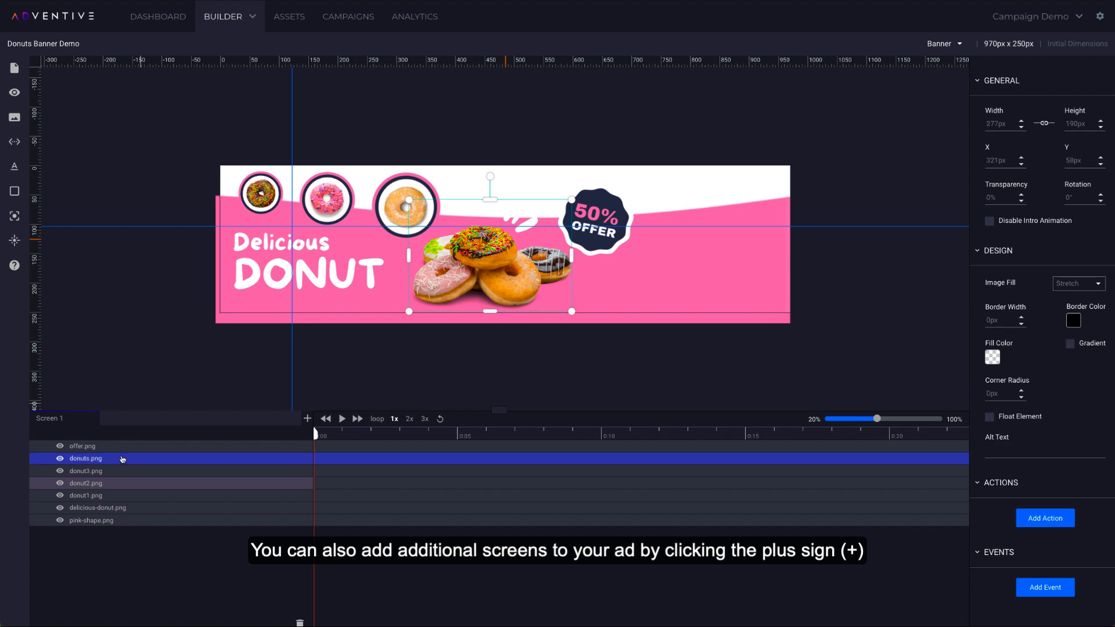
{"action": "left_click", "coordinate": [156, 395]}
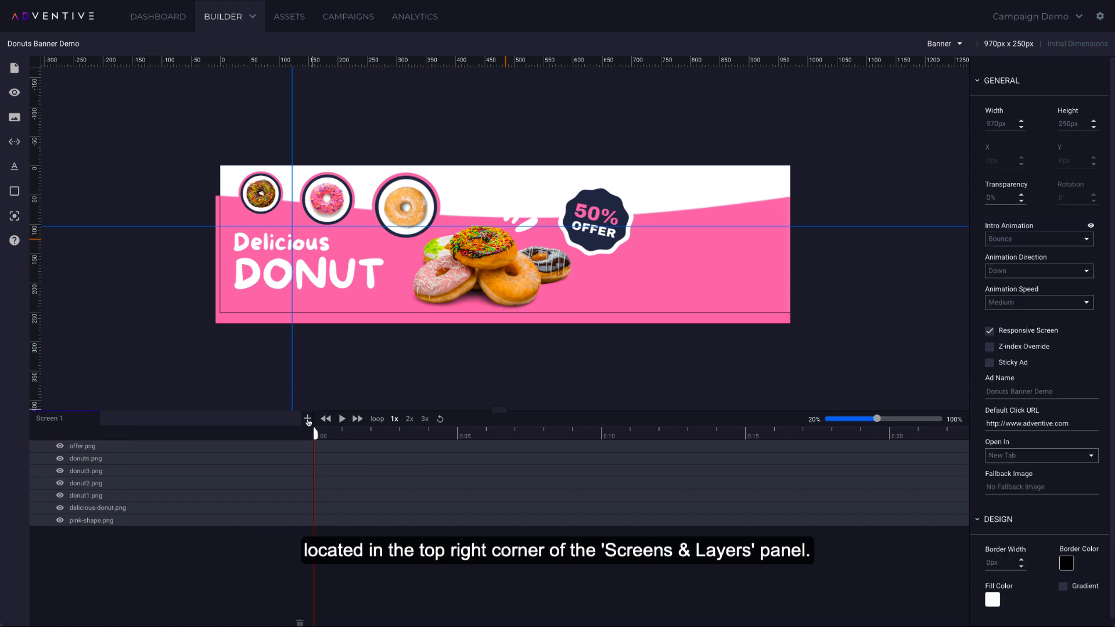
Step: Add a second screen to the ad, switch between it and Screen 1, and delete the second screen
{"action": "left_click", "coordinate": [308, 419]}
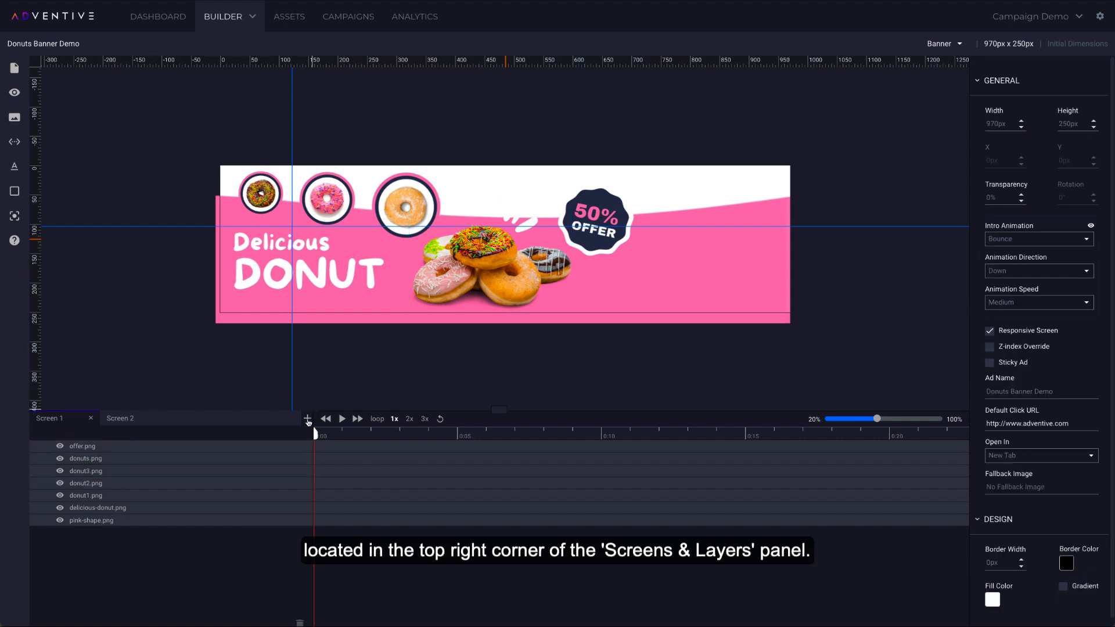
{"action": "left_click", "coordinate": [126, 419]}
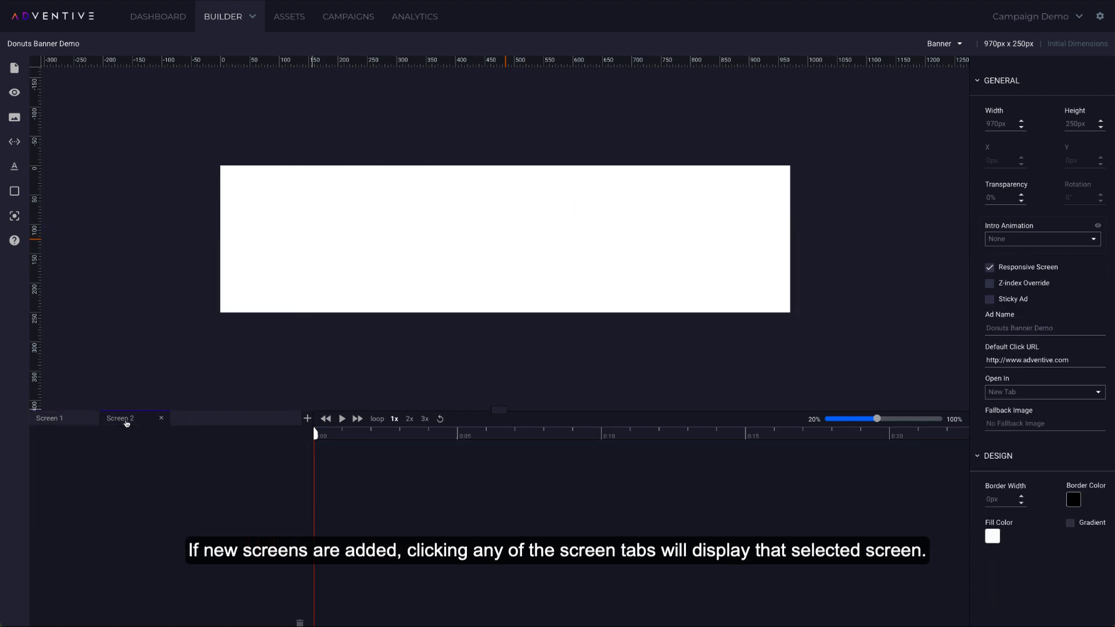
{"action": "left_click", "coordinate": [67, 422]}
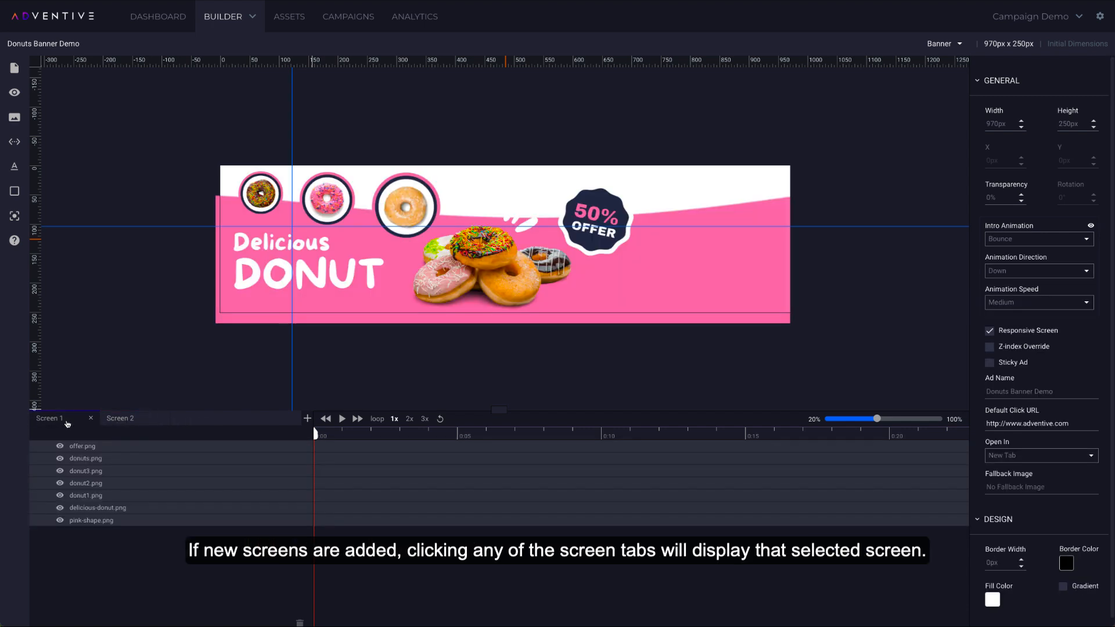
{"action": "left_click", "coordinate": [145, 424]}
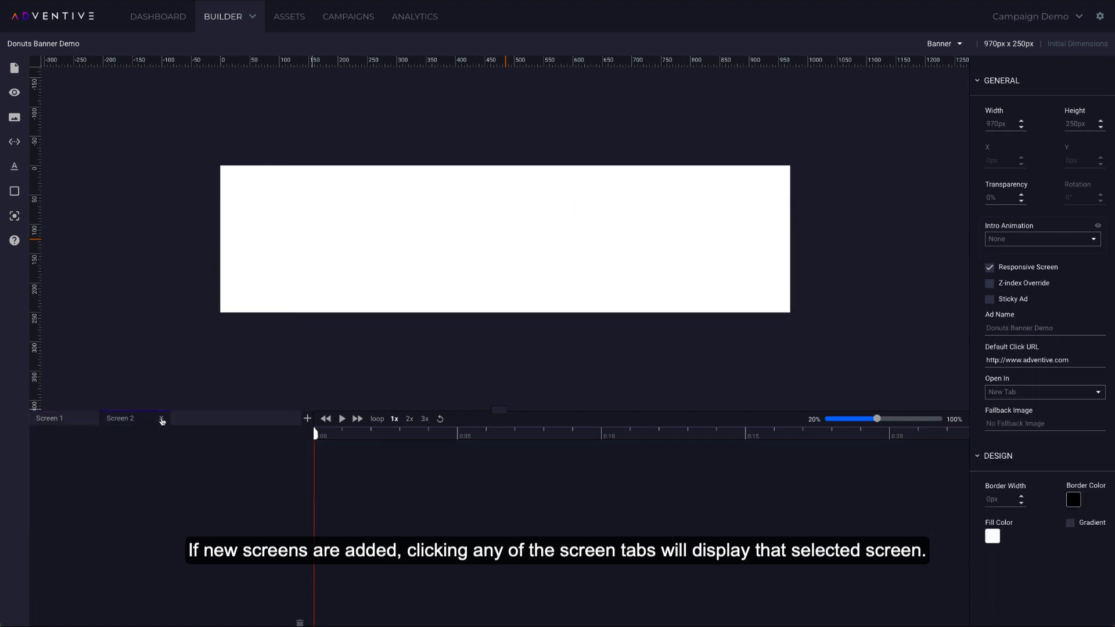
{"action": "left_click", "coordinate": [161, 418]}
{"action": "left_click", "coordinate": [677, 258]}
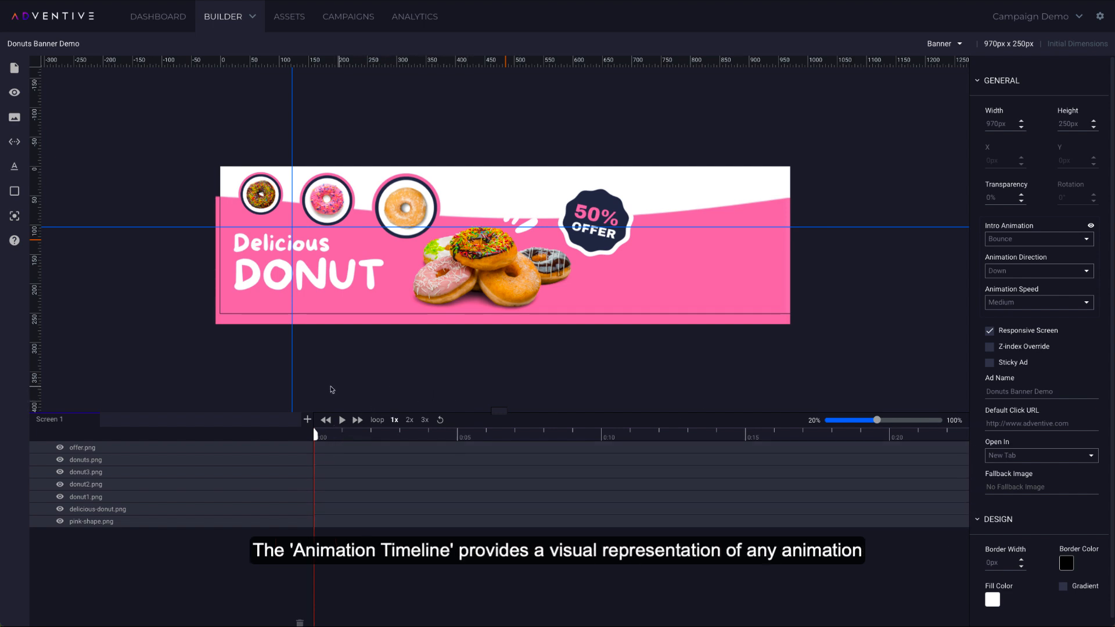
Step: Move the "Delicious DONUT" text off the left side of the banner to about X -273 px
{"action": "left_click", "coordinate": [282, 273]}
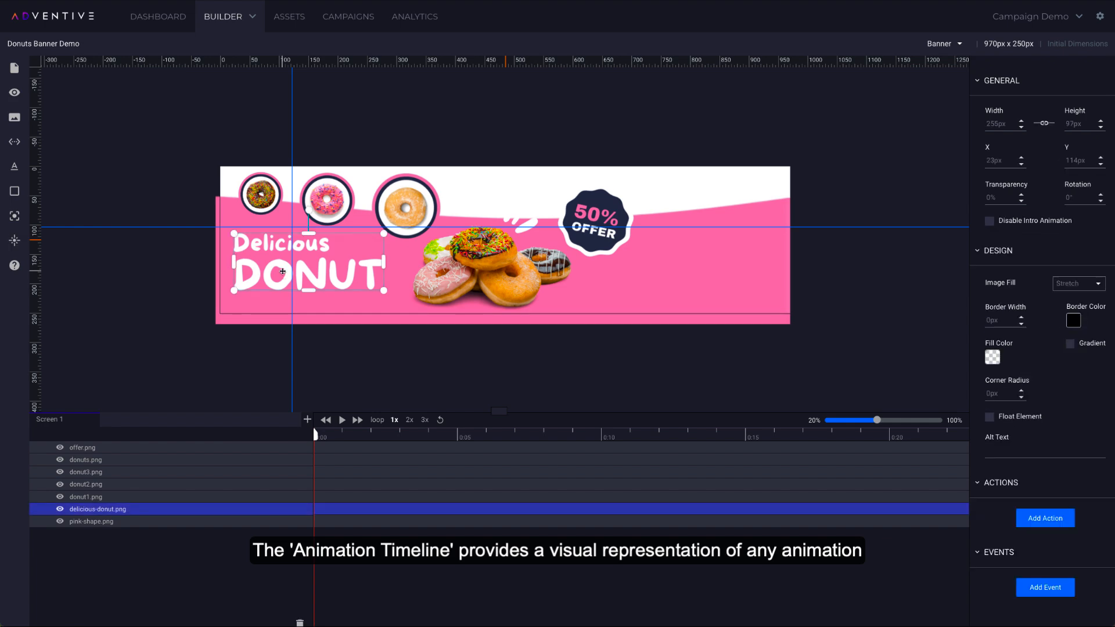
{"action": "left_click_drag", "start_coordinate": [323, 271], "coordinate": [150, 272]}
Step: Add a Slide animation that moves the "Delicious DONUT" text to X 23, Y 114, and play the timeline
{"action": "left_click", "coordinate": [15, 240]}
{"action": "double_click", "coordinate": [510, 227]}
{"action": "type", "text": "23"}
{"action": "key", "text": "Tab"}
{"action": "type", "text": "114"}
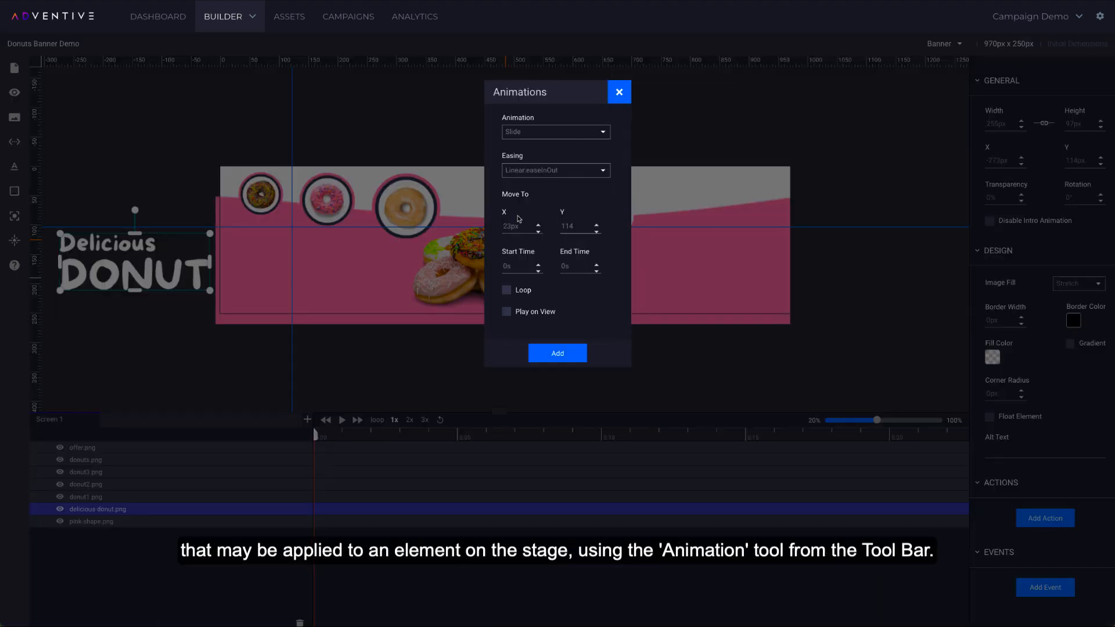
{"action": "left_click", "coordinate": [557, 353]}
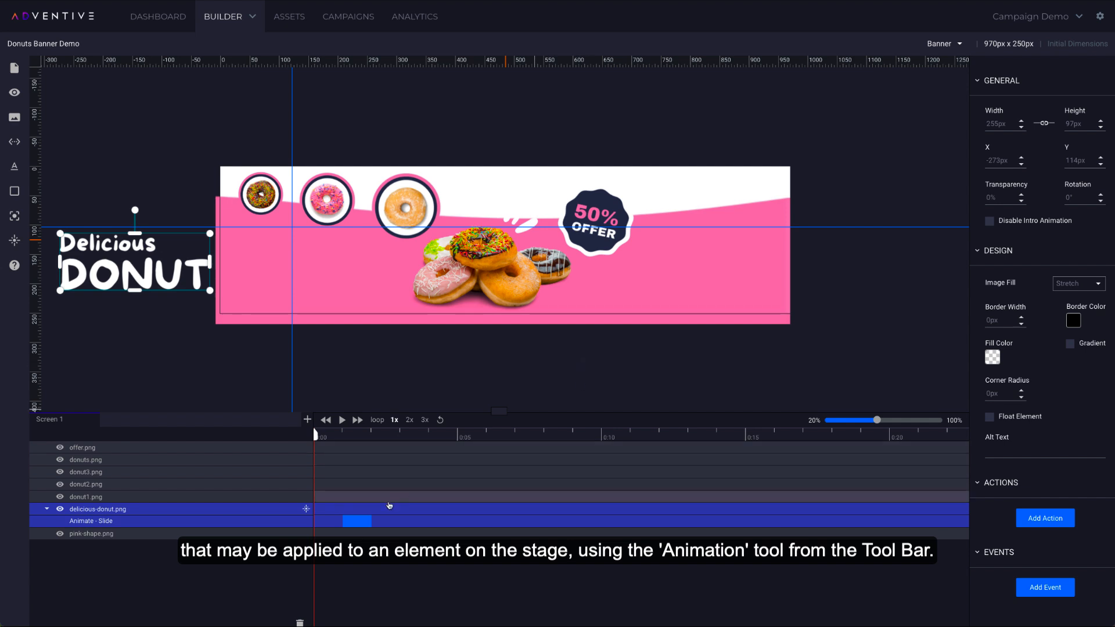
{"action": "left_click", "coordinate": [392, 380]}
{"action": "left_click", "coordinate": [342, 420]}
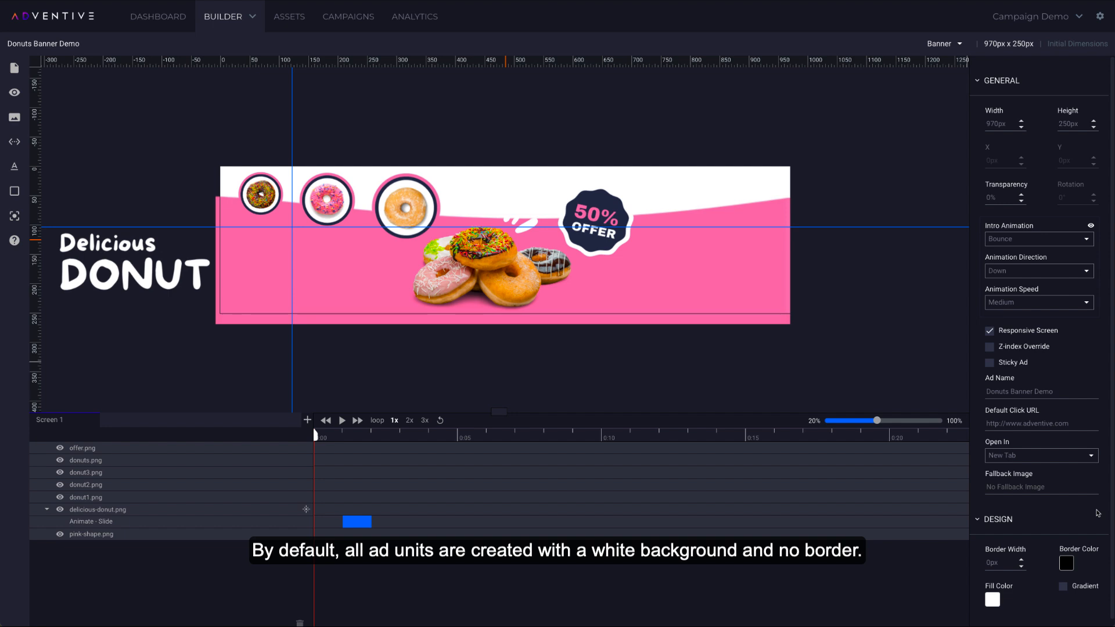
Step: Set the ad's fill color to the dark navy sampled from the 50% OFFER badge
{"action": "left_click", "coordinate": [993, 601]}
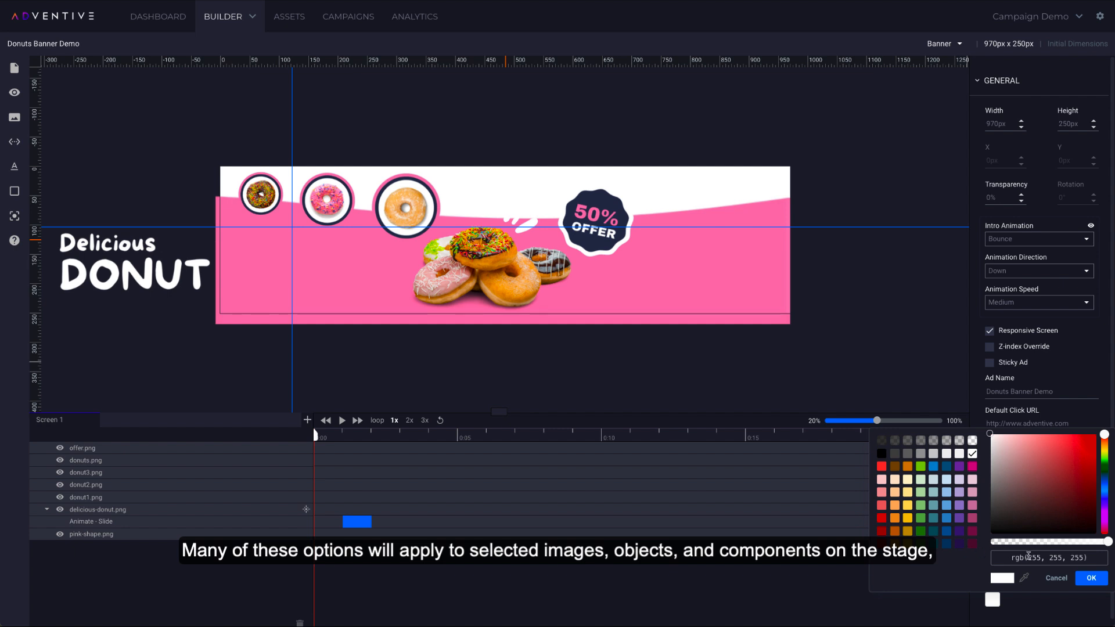
{"action": "left_click", "coordinate": [1026, 578]}
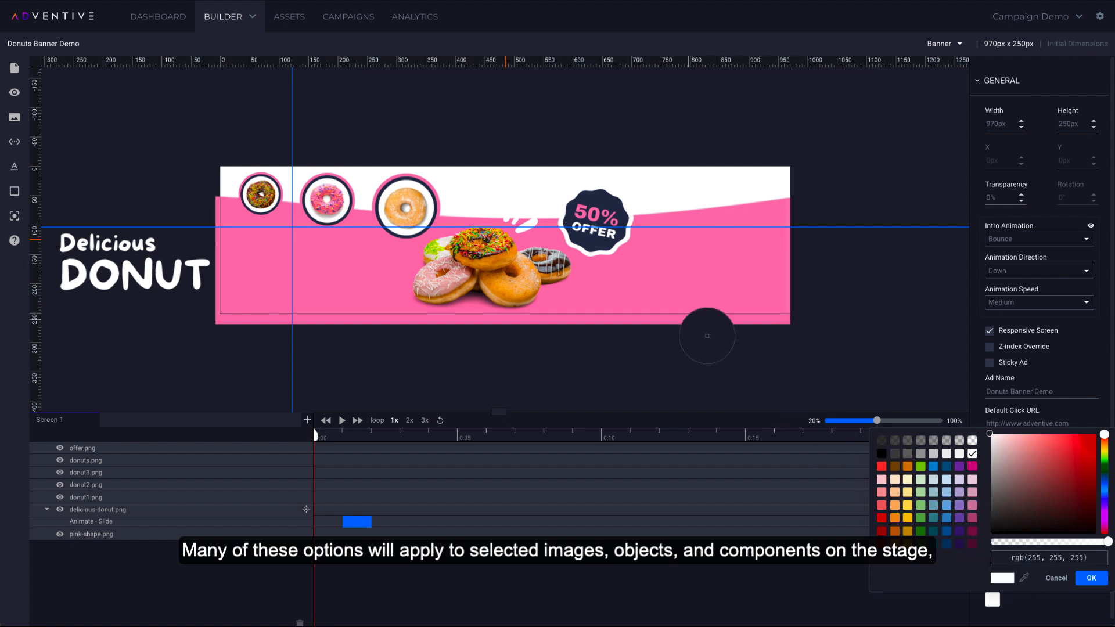
{"action": "left_click", "coordinate": [598, 250]}
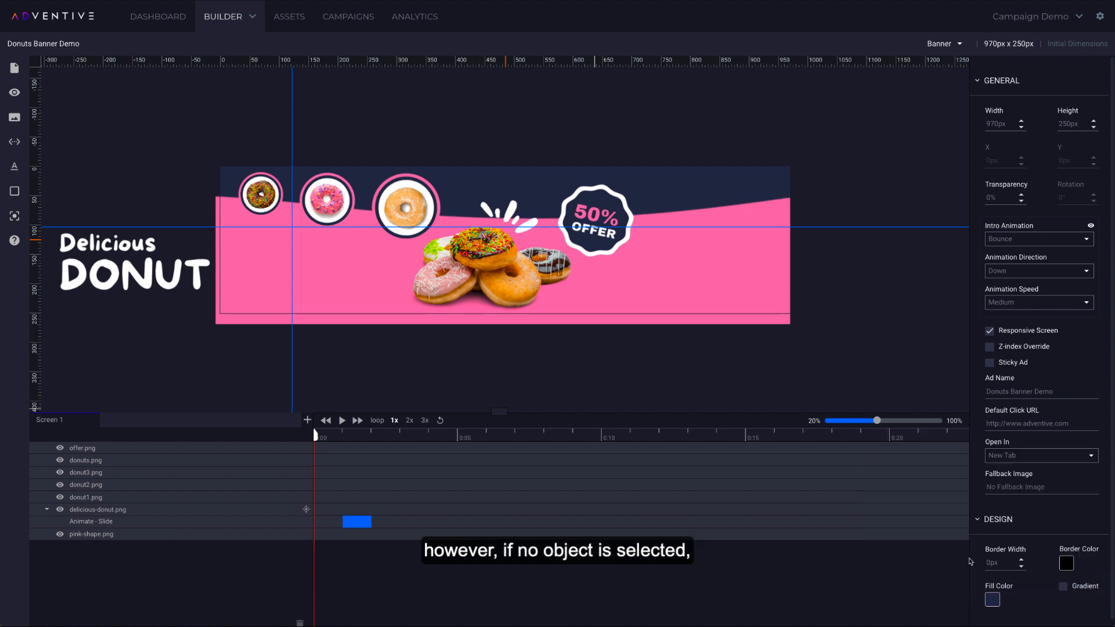
Step: Try a 4 px border on the ad, and reduce the border width back to 0 px
{"action": "left_click", "coordinate": [1021, 559]}
{"action": "left_click", "coordinate": [1022, 559]}
{"action": "left_click", "coordinate": [1022, 559]}
{"action": "left_click", "coordinate": [1022, 559]}
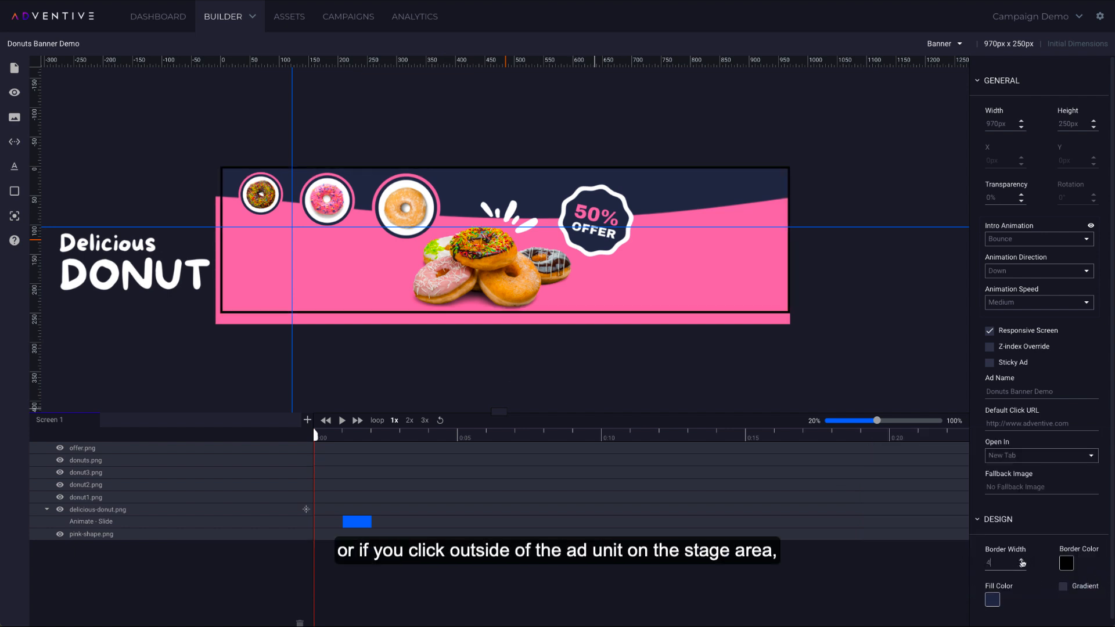
{"action": "left_click", "coordinate": [1022, 567]}
{"action": "left_click", "coordinate": [1022, 567]}
{"action": "left_click", "coordinate": [1021, 568]}
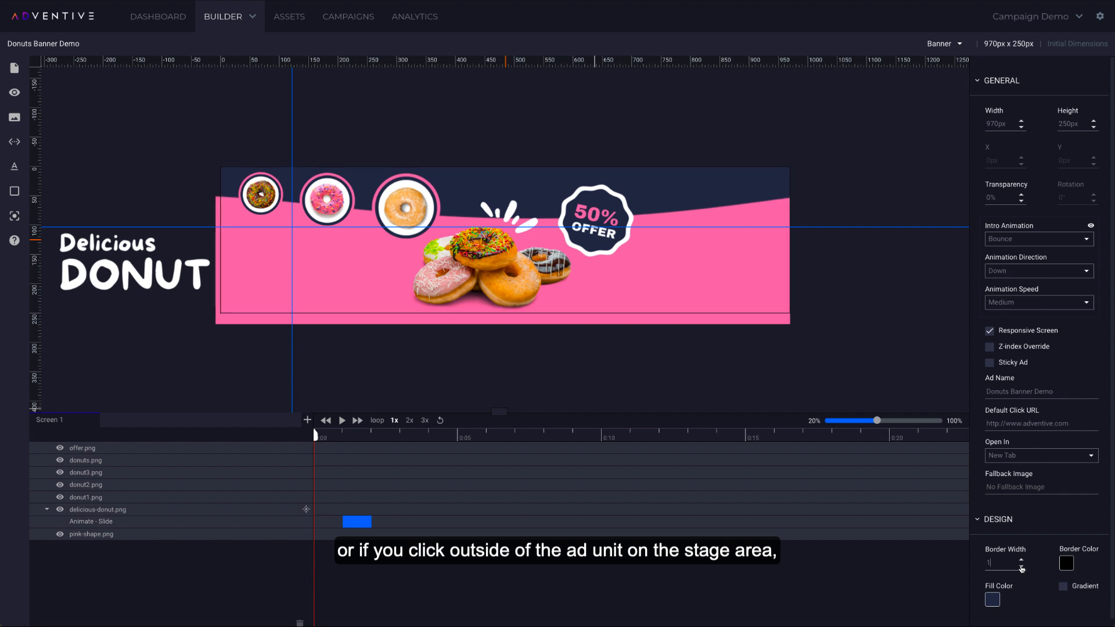
{"action": "left_click", "coordinate": [1021, 567]}
{"action": "left_click", "coordinate": [1098, 576]}
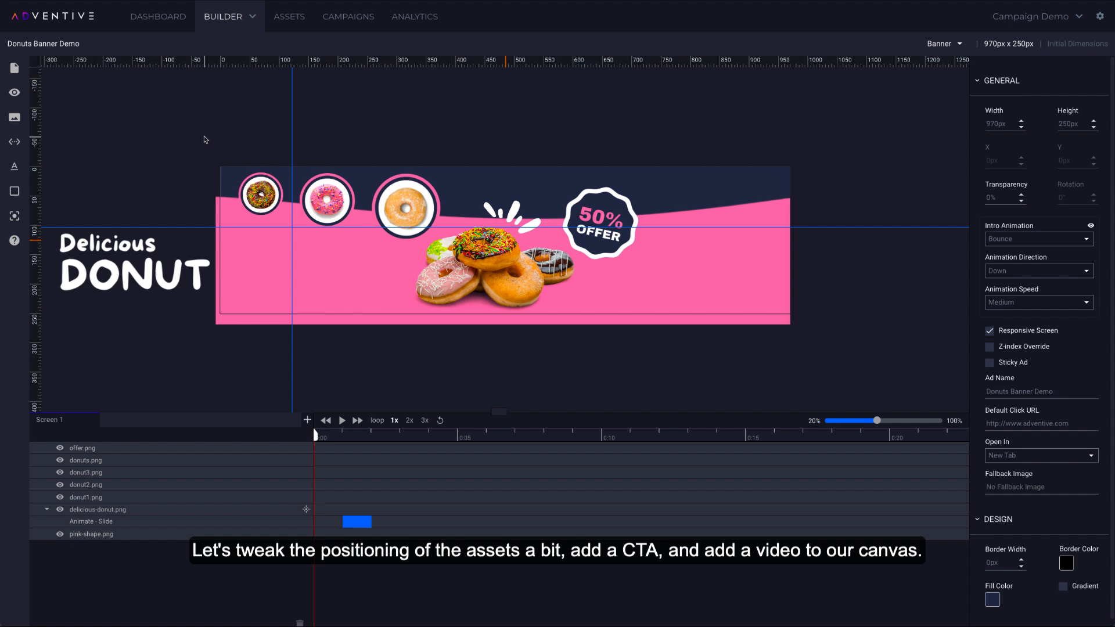
Step: Move the round chocolate sprinkle donut left to about X 14 px, and shift the round pink donut left toward it
{"action": "left_click", "coordinate": [262, 193]}
{"action": "left_click_drag", "start_coordinate": [266, 194], "coordinate": [256, 194]}
{"action": "left_click", "coordinate": [327, 201]}
{"action": "left_click_drag", "start_coordinate": [328, 201], "coordinate": [310, 201]}
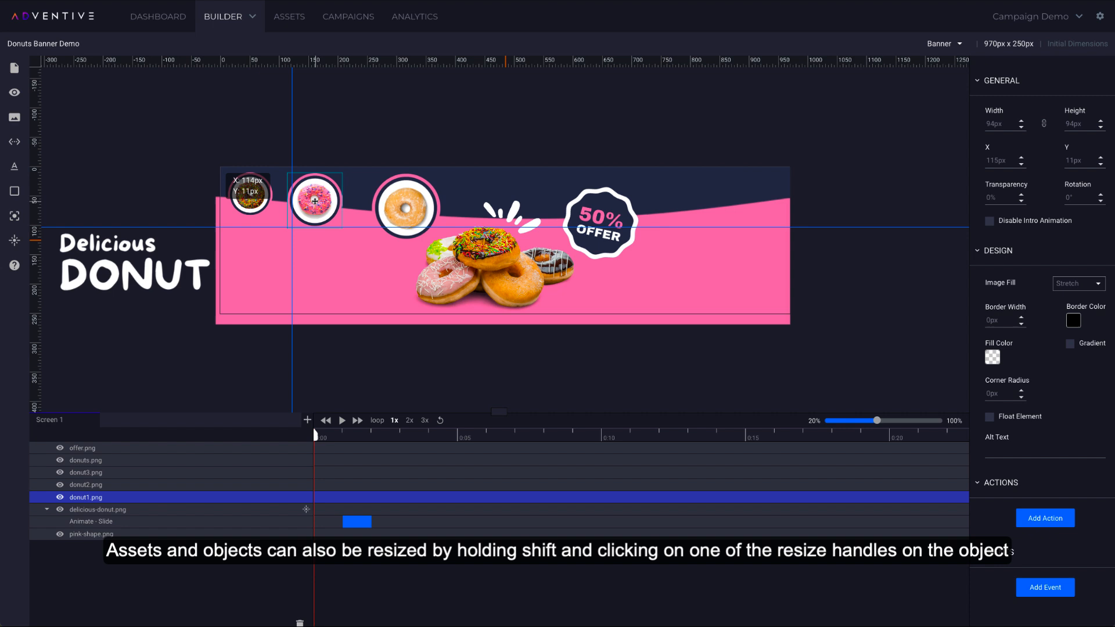
Step: Scale down the round chocolate sprinkle donut and the round pink donut proportionally, and bring the pink one slightly closer
{"action": "left_click", "coordinate": [262, 200]}
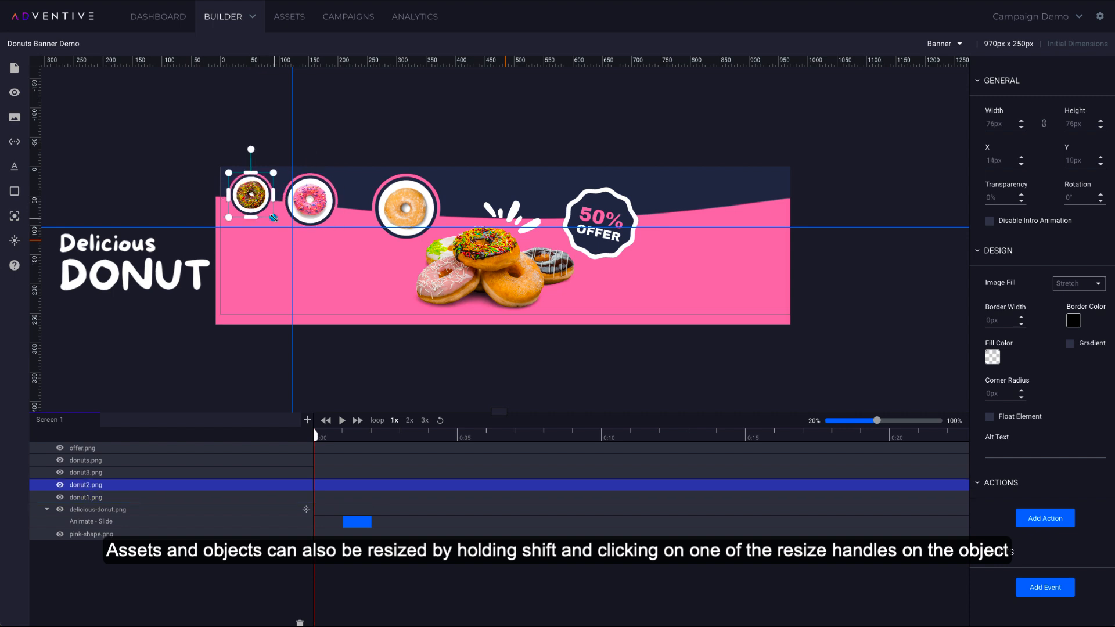
{"action": "left_click_drag", "start_coordinate": [273, 217], "coordinate": [262, 200]}
{"action": "left_click", "coordinate": [313, 201]}
{"action": "left_click_drag", "start_coordinate": [338, 174], "coordinate": [307, 209]}
Step: Lock the round glazed donut's aspect ratio, shrink it to about 103 px, and place it at about X 198, Y 22 px
{"action": "left_click", "coordinate": [406, 208]}
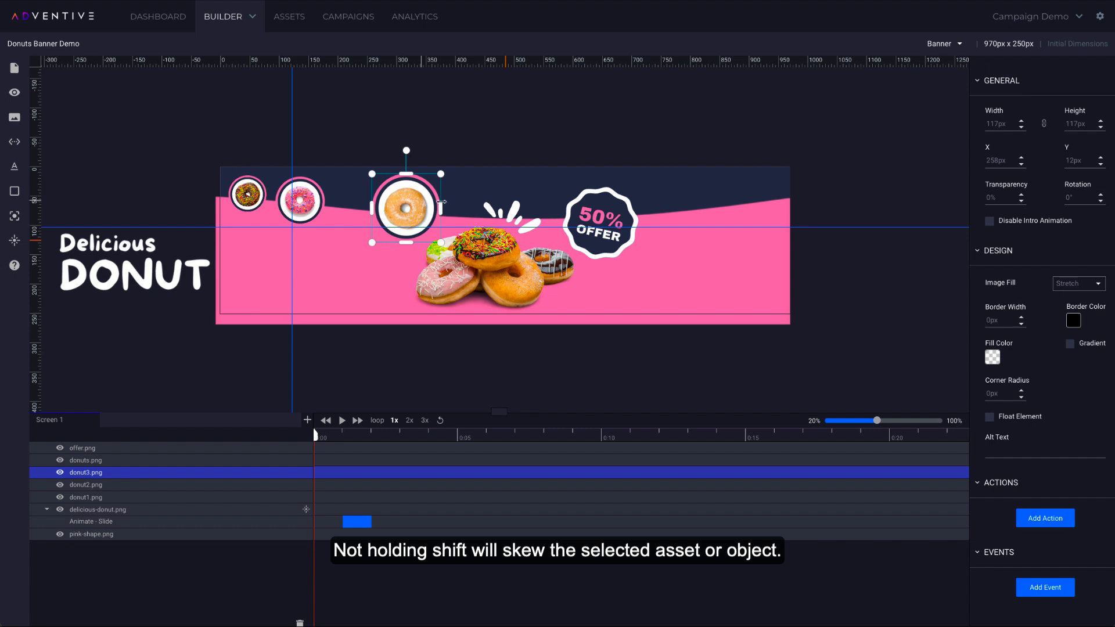
{"action": "left_click", "coordinate": [1045, 124]}
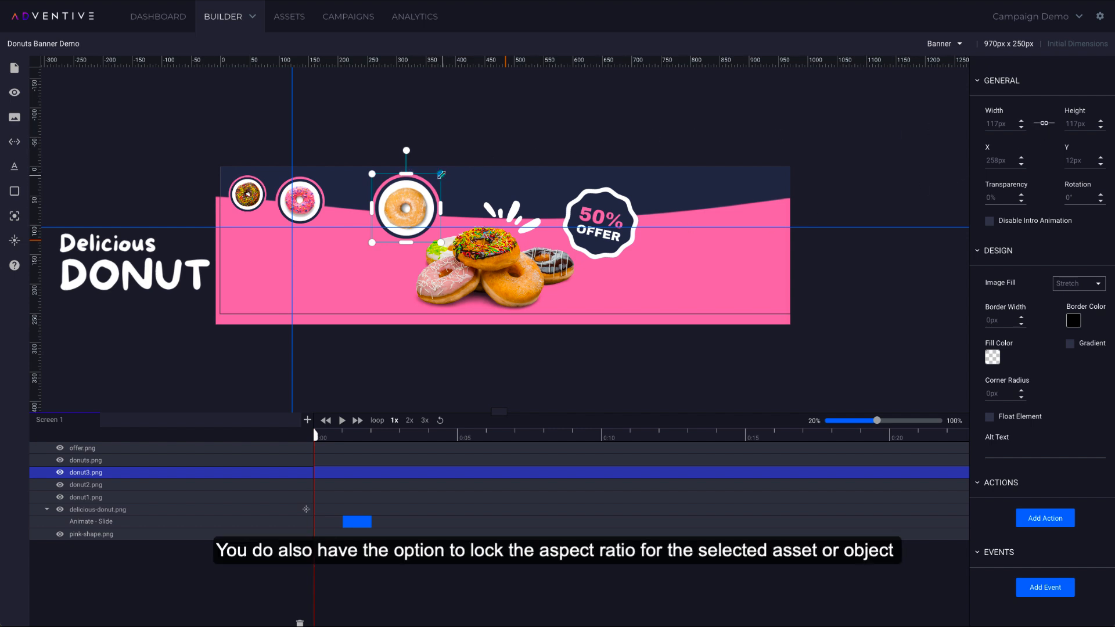
{"action": "left_click_drag", "start_coordinate": [441, 173], "coordinate": [370, 207]}
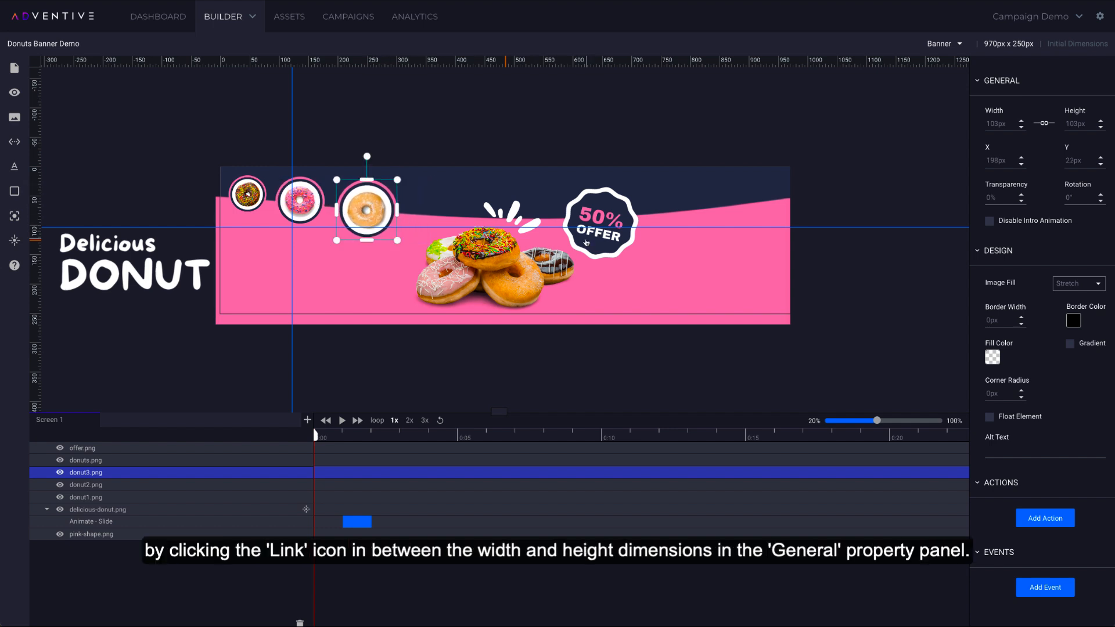
Step: Move the donut pile to about X 309, Y 57 px, and shrink the 50% OFFER badge to about 102 px beside it
{"action": "left_click", "coordinate": [540, 258]}
{"action": "left_click_drag", "start_coordinate": [535, 257], "coordinate": [526, 257]}
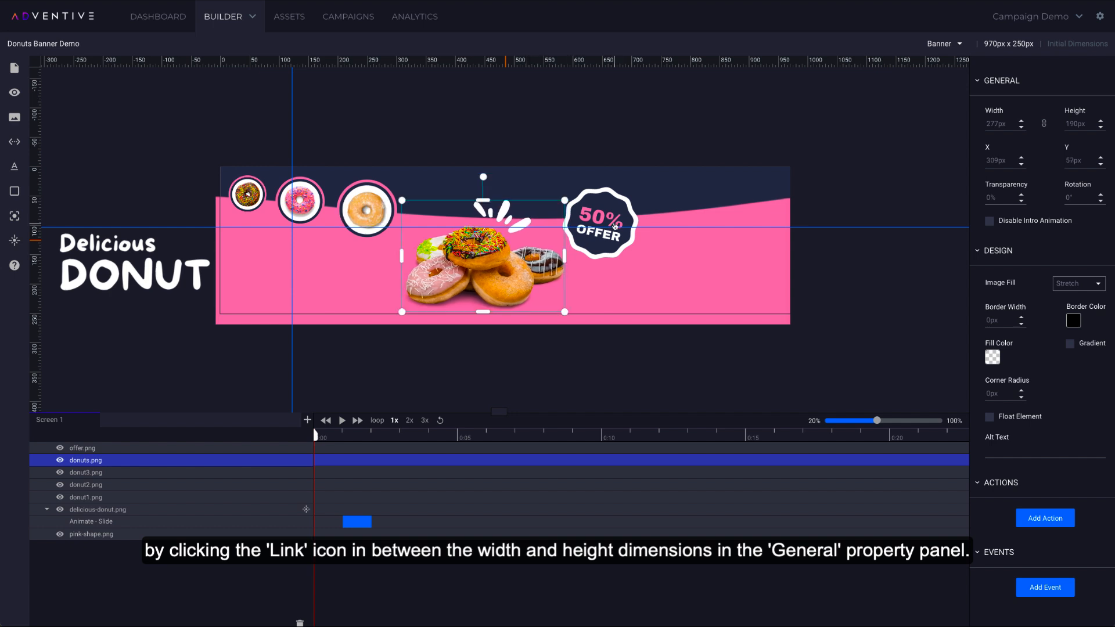
{"action": "left_click", "coordinate": [600, 223]}
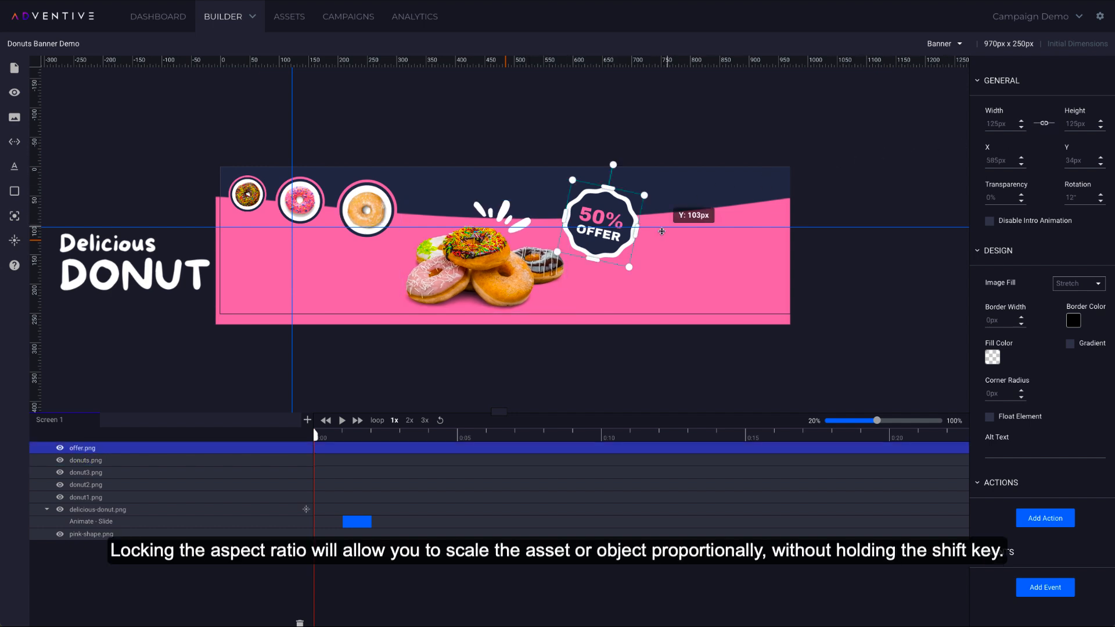
{"action": "left_click_drag", "start_coordinate": [629, 267], "coordinate": [619, 251]}
{"action": "left_click_drag", "start_coordinate": [594, 191], "coordinate": [584, 196]}
{"action": "left_click", "coordinate": [821, 175]}
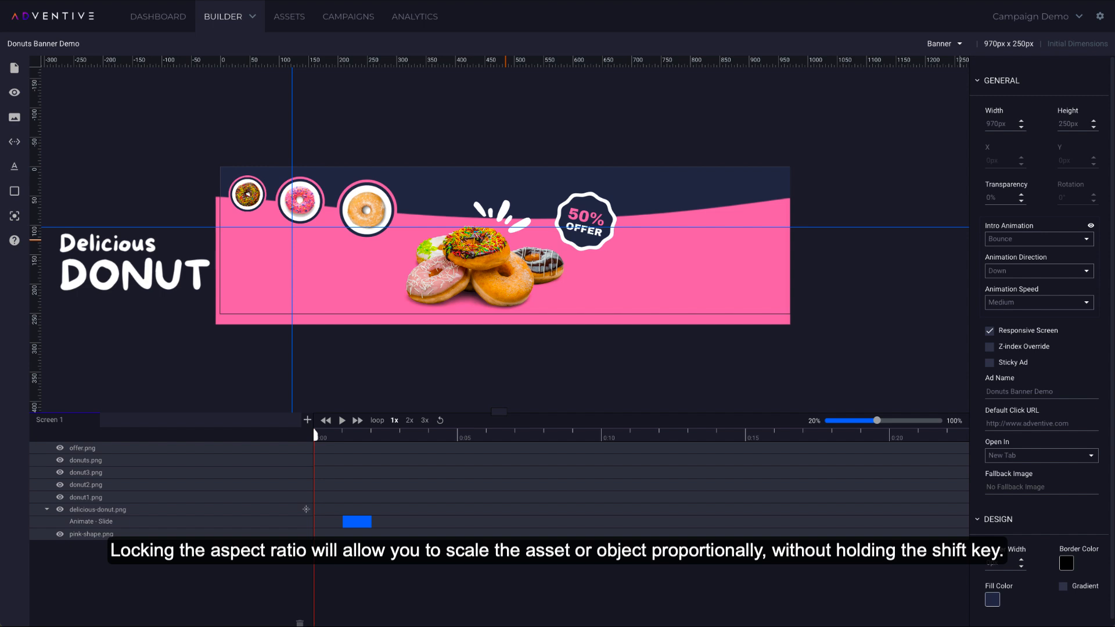
Step: Reposition the donut pile to about X 297, Y 47 px and the 50% OFFER badge to about X 564, Y 42 px
{"action": "left_click", "coordinate": [462, 278]}
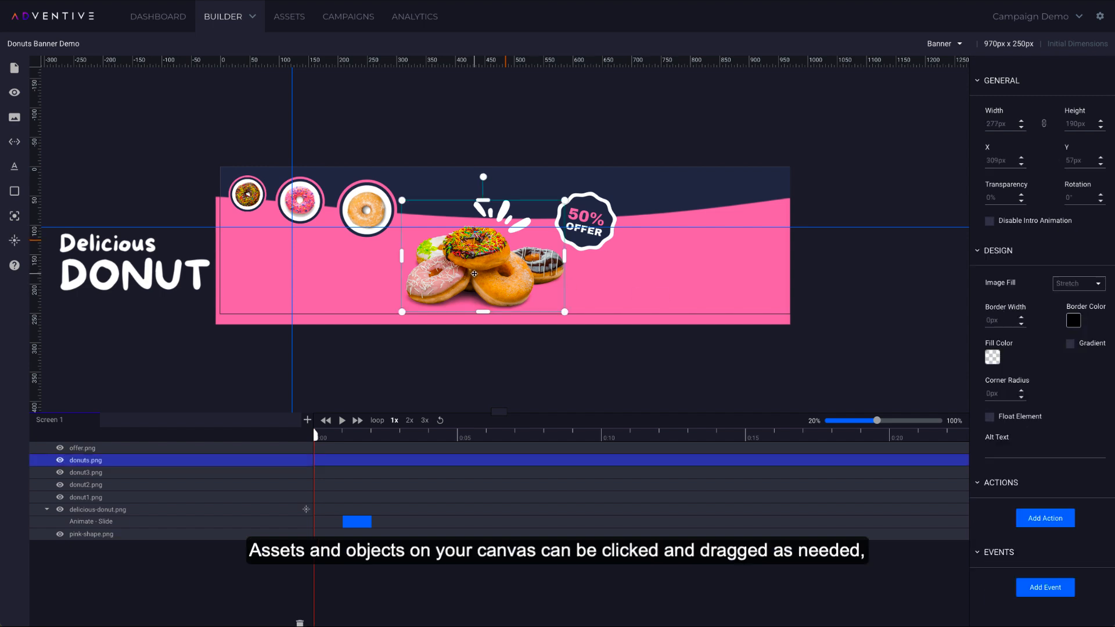
{"action": "left_click_drag", "start_coordinate": [474, 274], "coordinate": [467, 267]}
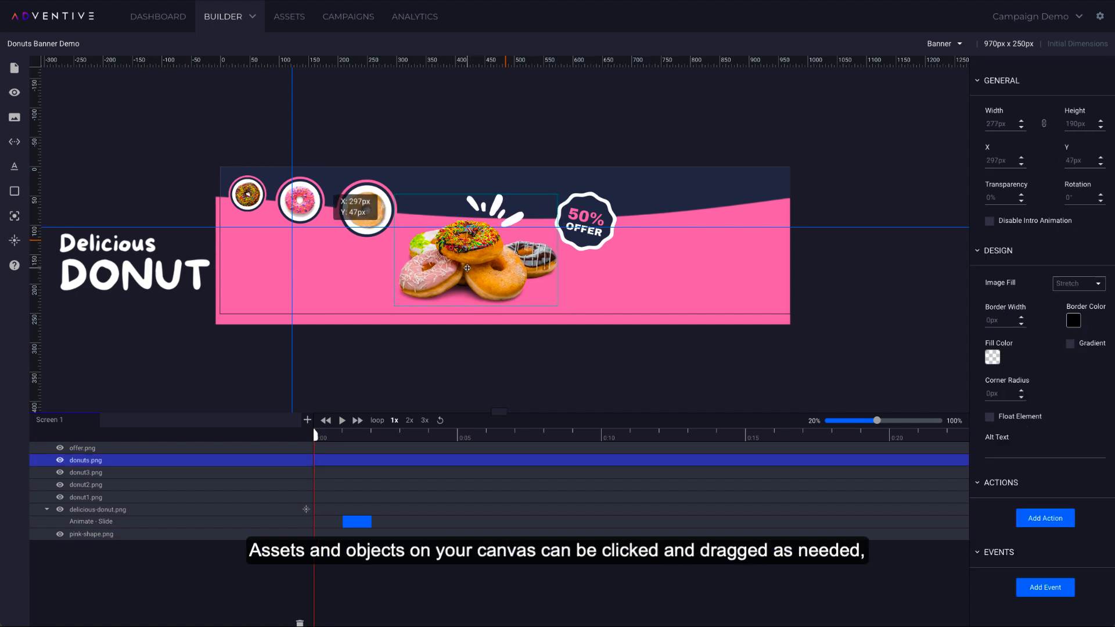
{"action": "left_click", "coordinate": [600, 215]}
{"action": "left_click_drag", "start_coordinate": [600, 212], "coordinate": [596, 212]}
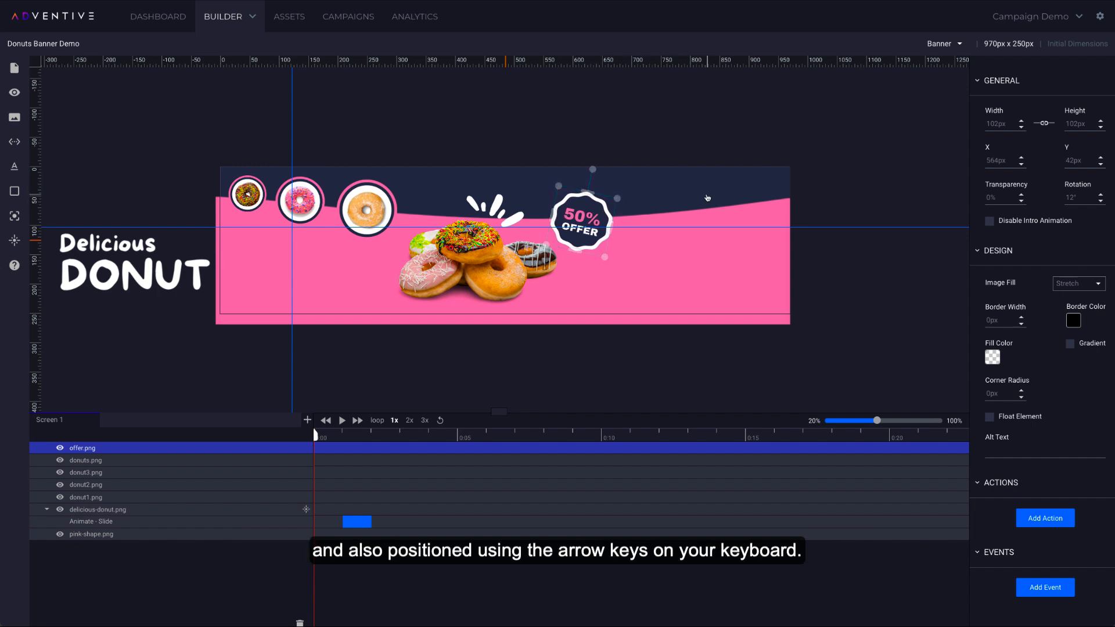
{"action": "left_click", "coordinate": [805, 187]}
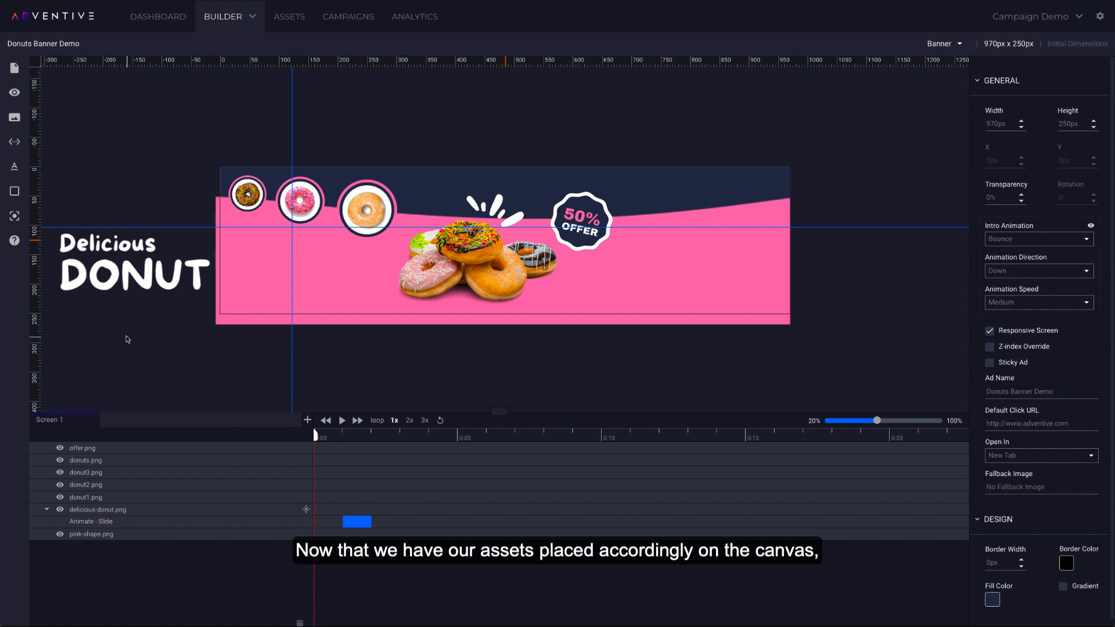
Step: Add an ORDER NOW text element below the 50% OFFER badge
{"action": "left_click", "coordinate": [14, 167]}
{"action": "left_click_drag", "start_coordinate": [565, 288], "coordinate": [640, 308]}
{"action": "type", "text": "ORDER NOW"}
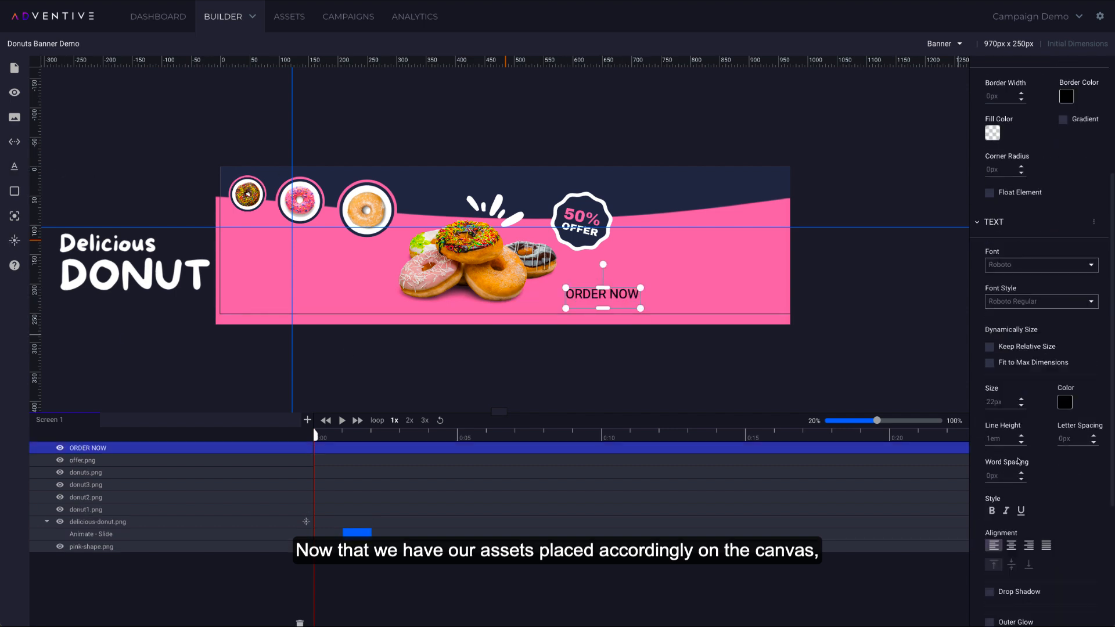
Step: Format the ORDER NOW text as bold white 17 px Verdana and center it beneath the 50% OFFER badge
{"action": "scroll", "coordinate": [1040, 348], "scroll_direction": "down", "scroll_amount": 5}
{"action": "left_click", "coordinate": [1022, 289]}
{"action": "left_click", "coordinate": [1065, 283]}
{"action": "left_click", "coordinate": [971, 303]}
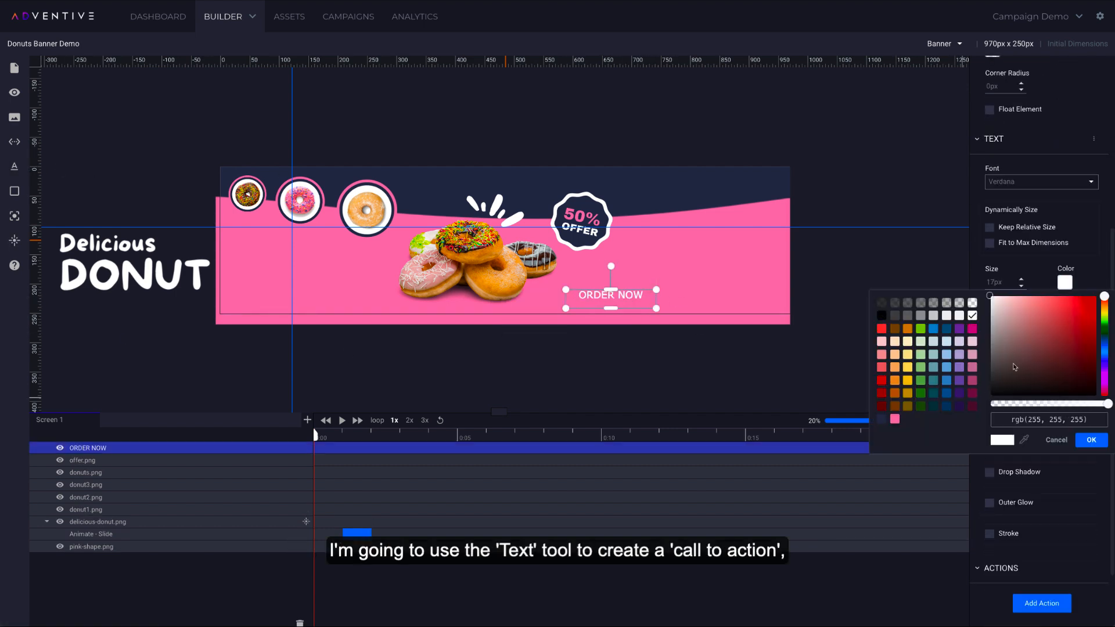
{"action": "left_click", "coordinate": [1090, 440]}
{"action": "left_click", "coordinate": [992, 391]}
{"action": "left_click_drag", "start_coordinate": [610, 308], "coordinate": [611, 303]}
{"action": "left_click_drag", "start_coordinate": [634, 297], "coordinate": [607, 299]}
{"action": "left_click", "coordinate": [494, 366]}
Step: Frame ORDER NOW with a rounded rectangle about 157 by 35 px, with transparent fill and a 3 px white border
{"action": "left_click", "coordinate": [14, 191]}
{"action": "left_click", "coordinate": [61, 196]}
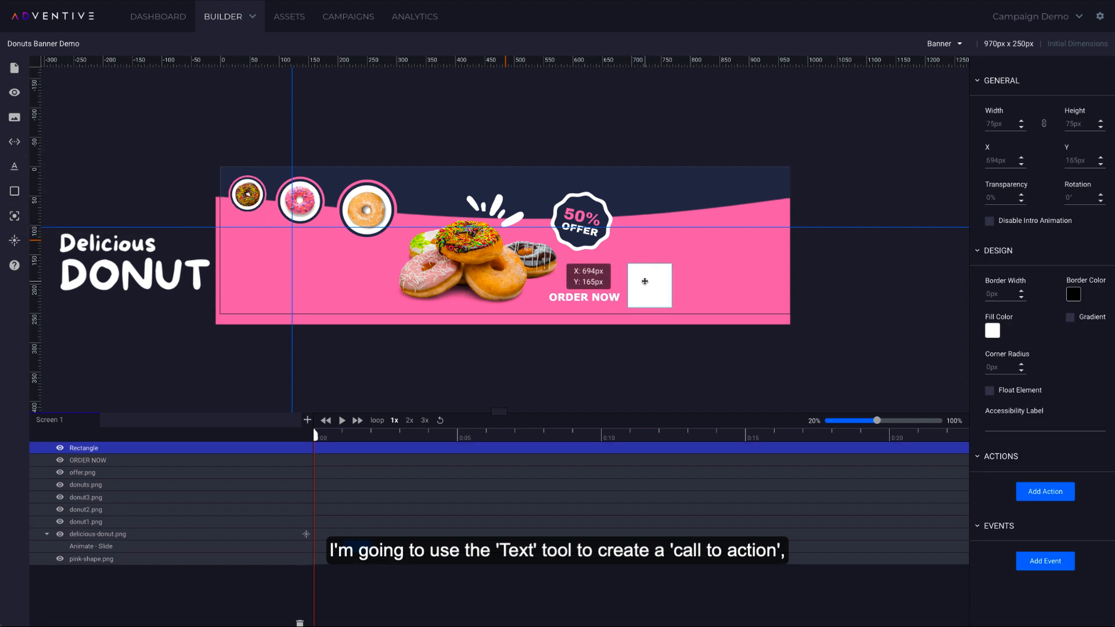
{"action": "left_click_drag", "start_coordinate": [673, 263], "coordinate": [707, 283]}
{"action": "left_click", "coordinate": [992, 331]}
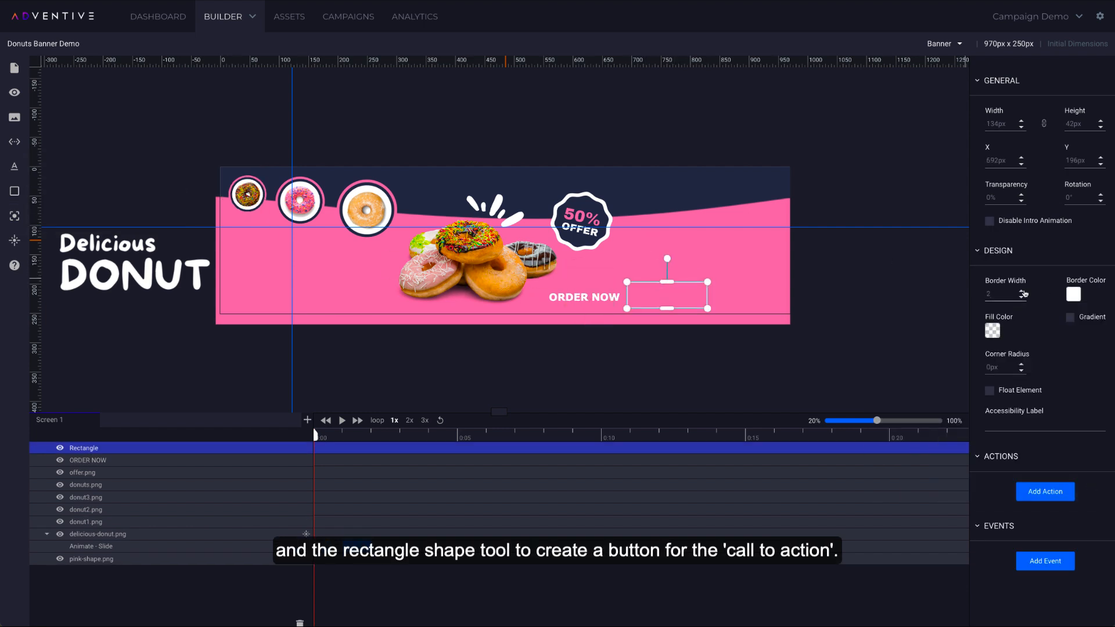
{"action": "left_click_drag", "start_coordinate": [704, 293], "coordinate": [614, 295]}
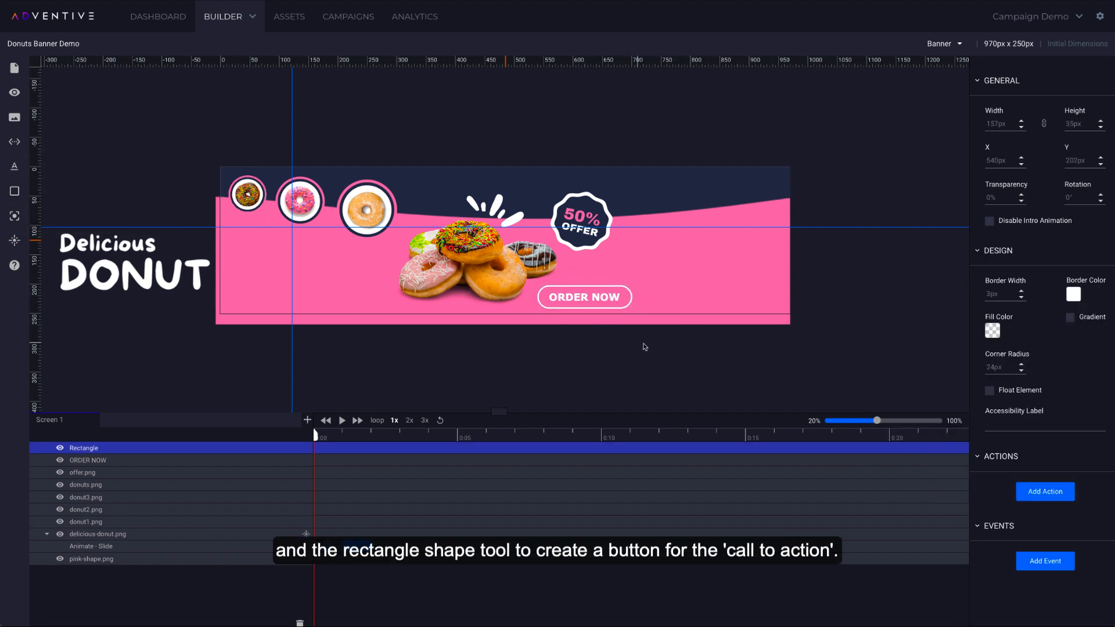
{"action": "left_click", "coordinate": [643, 346]}
Step: Move the ORDER NOW layer above the rectangle layer and make its text slightly smaller
{"action": "left_click_drag", "start_coordinate": [162, 460], "coordinate": [162, 448]}
{"action": "left_click", "coordinate": [1021, 567]}
{"action": "left_click", "coordinate": [575, 355]}
Step: Nudge the ORDER NOW text and its rectangle together slightly up and to the left
{"action": "left_click", "coordinate": [596, 294]}
{"action": "left_click", "coordinate": [625, 294], "text": "shift"}
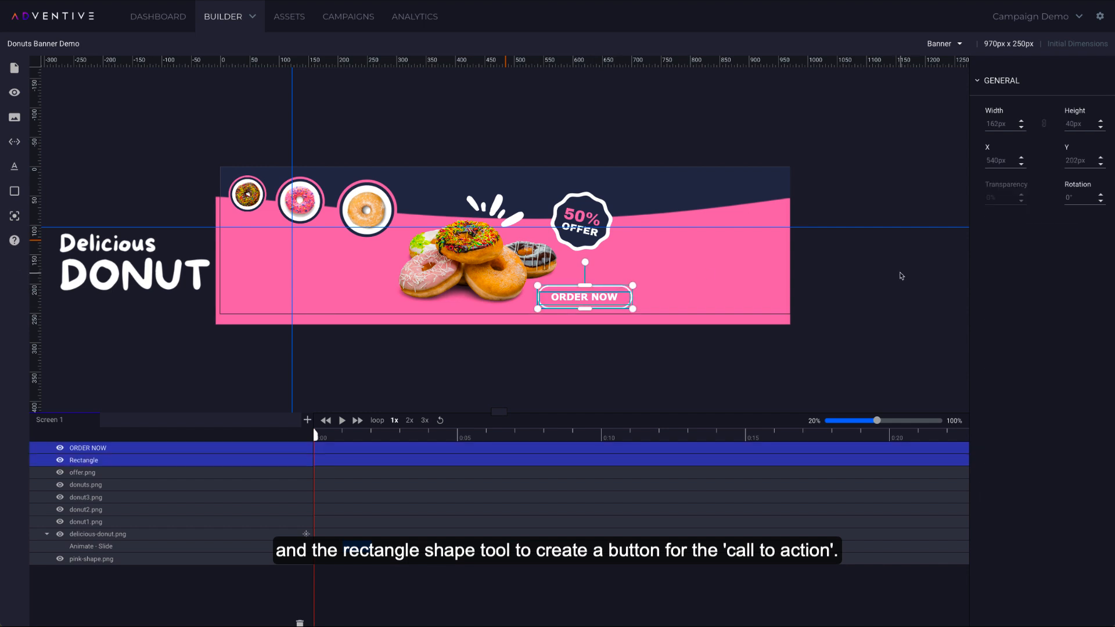
{"action": "key", "text": "Up"}
{"action": "key", "text": "Up"}
{"action": "key", "text": "Up"}
{"action": "key", "text": "Left"}
{"action": "key", "text": "Left"}
{"action": "key", "text": "Left"}
{"action": "key", "text": "Left"}
{"action": "key", "text": "Left"}
{"action": "left_click", "coordinate": [610, 367]}
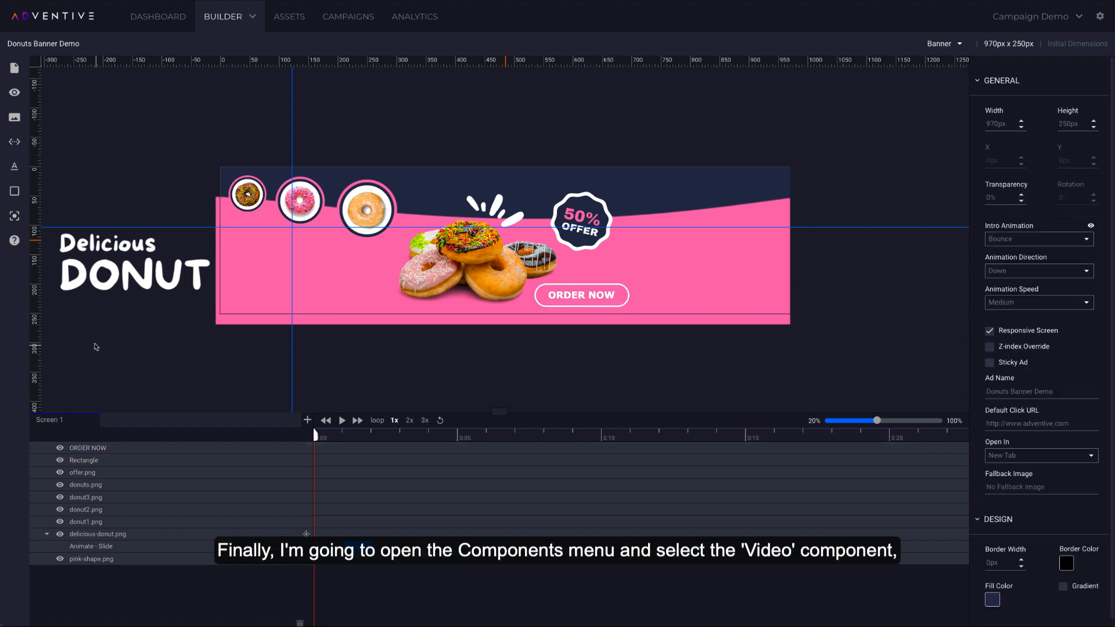
Step: Add a Video Player component with Uploaded Video as its source
{"action": "left_click", "coordinate": [21, 142]}
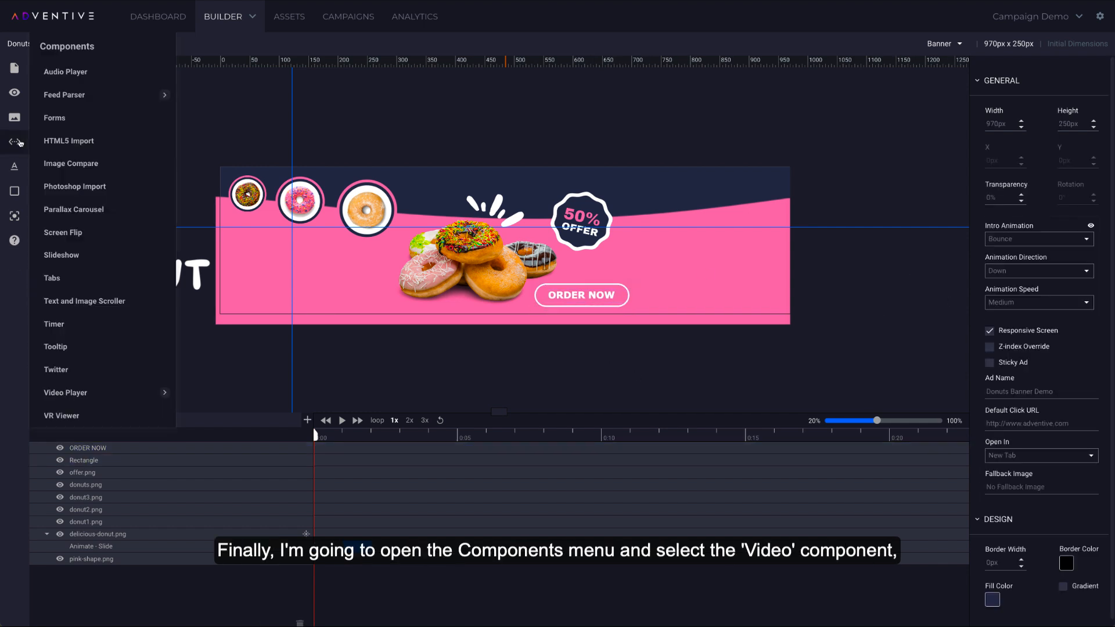
{"action": "mouse_move", "coordinate": [75, 99]}
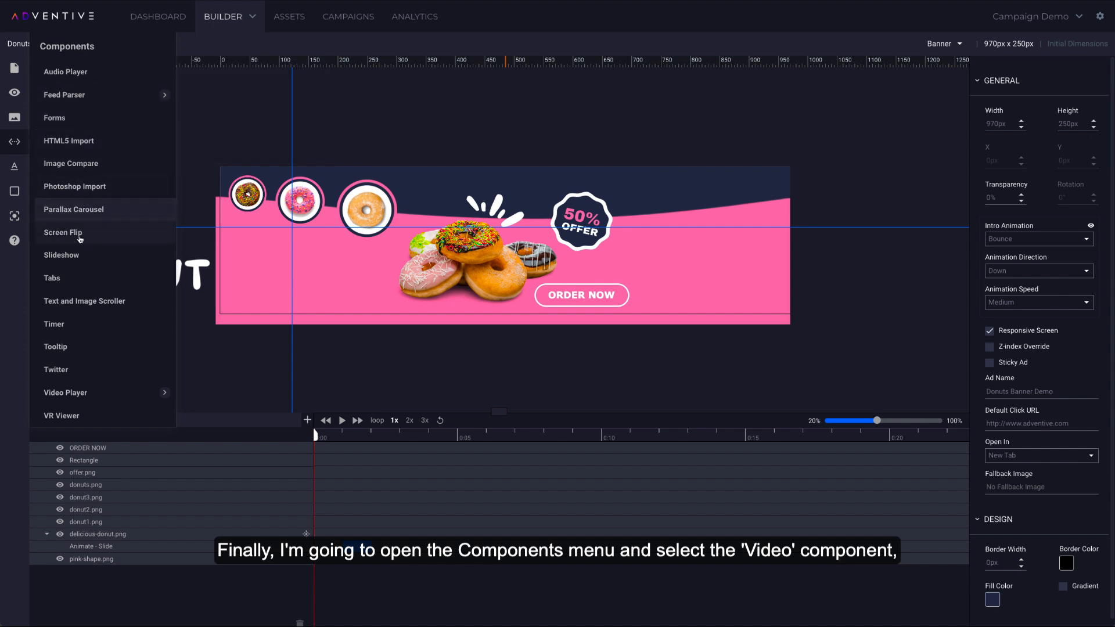
{"action": "mouse_move", "coordinate": [82, 392]}
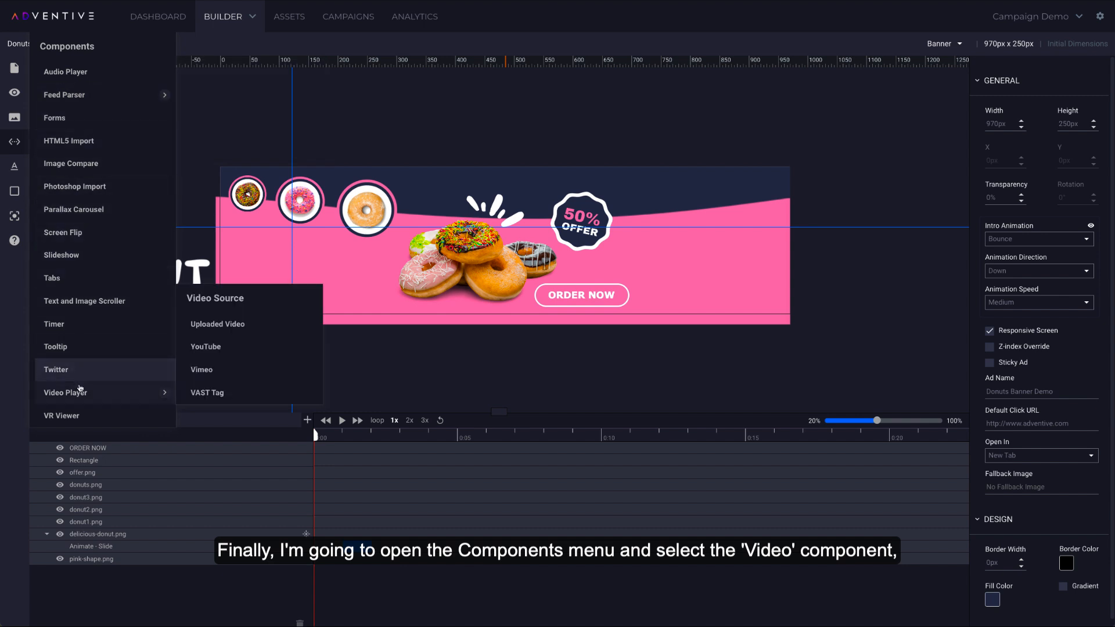
{"action": "left_click", "coordinate": [245, 329]}
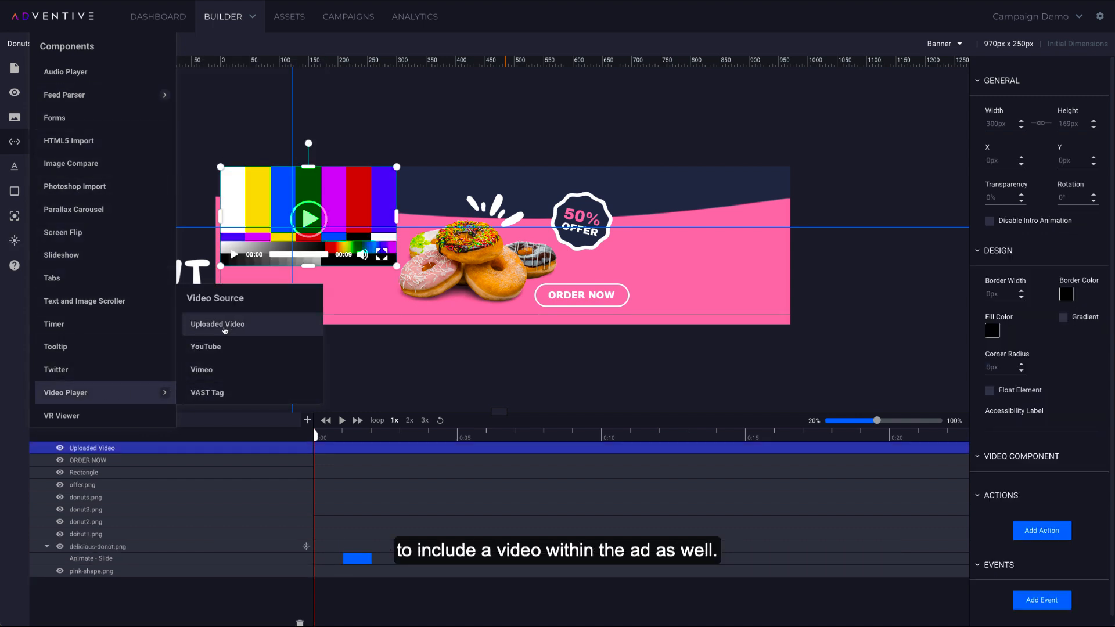
Step: Place the video component right of the 50% OFFER badge at about X 690, Y 48 px, shrunk to about 256 by 144 px
{"action": "left_click_drag", "start_coordinate": [365, 199], "coordinate": [728, 223]}
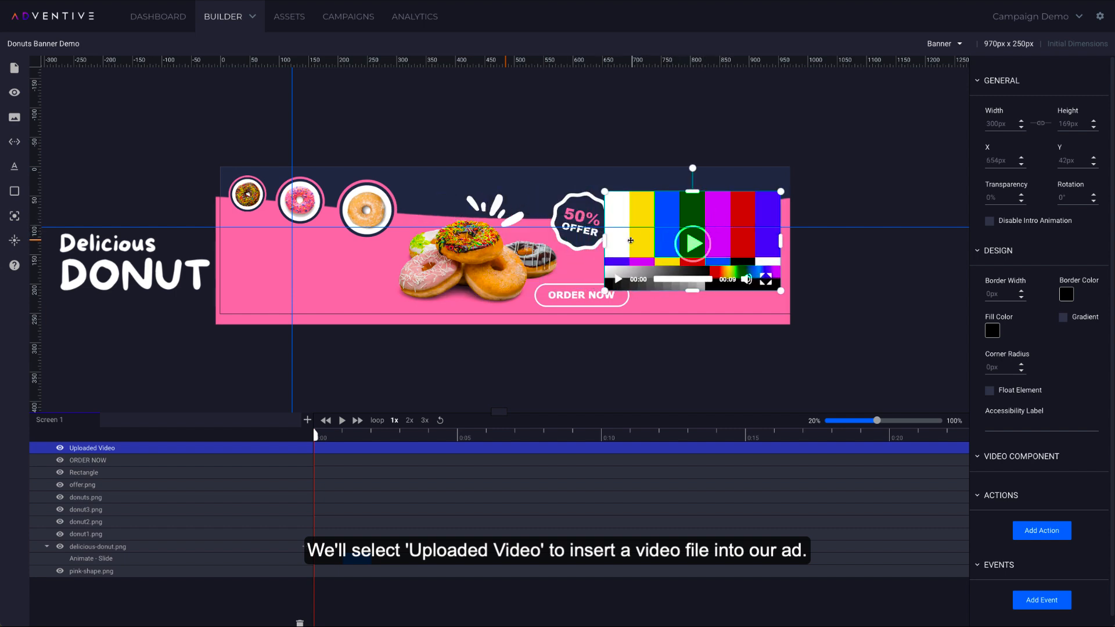
{"action": "left_click_drag", "start_coordinate": [605, 240], "coordinate": [630, 241]}
{"action": "left_click_drag", "start_coordinate": [746, 247], "coordinate": [741, 245]}
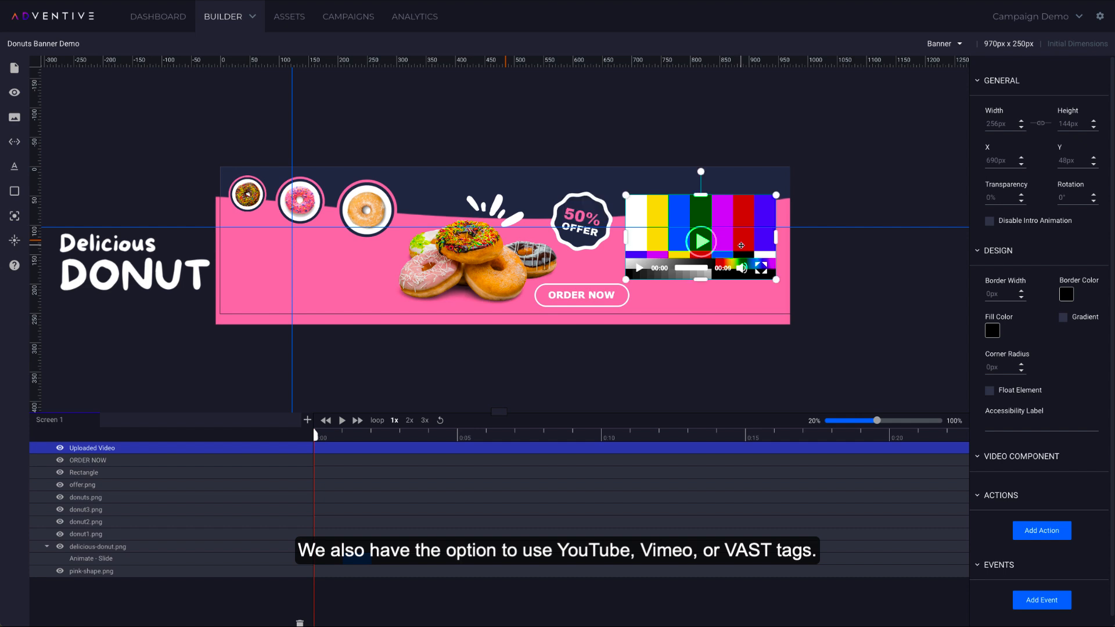
{"action": "left_click", "coordinate": [785, 337]}
Step: Insert the Donuts MP4 from the Donuts asset folder as the video component's file
{"action": "left_click", "coordinate": [738, 261]}
{"action": "scroll", "coordinate": [1070, 476], "scroll_direction": "down", "scroll_amount": 1}
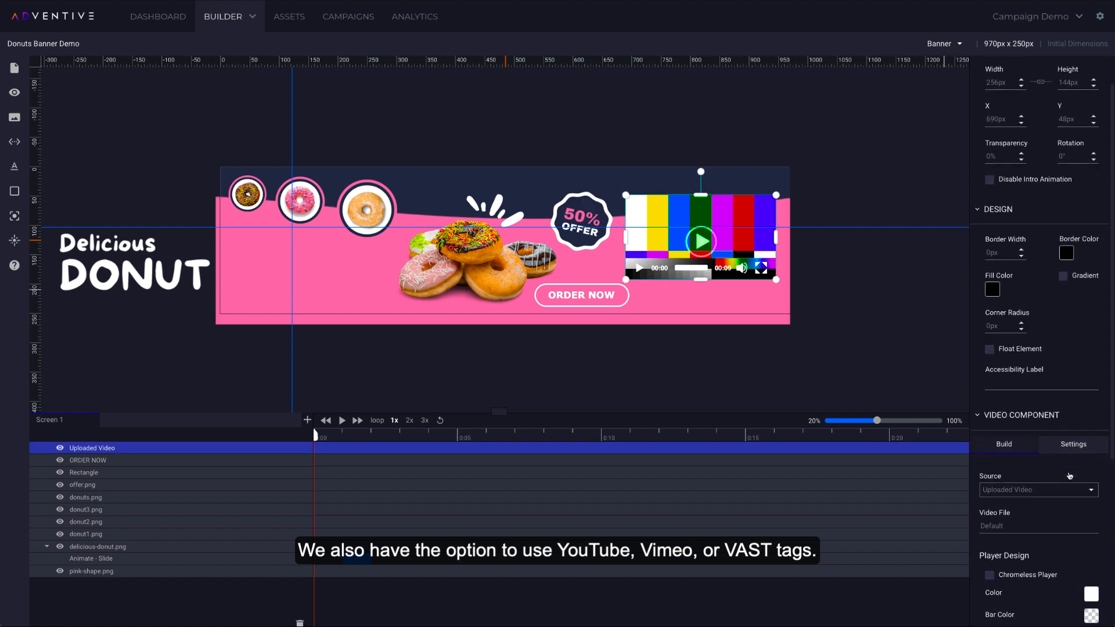
{"action": "scroll", "coordinate": [1069, 476], "scroll_direction": "down", "scroll_amount": 2}
{"action": "scroll", "coordinate": [1067, 474], "scroll_direction": "down", "scroll_amount": 1}
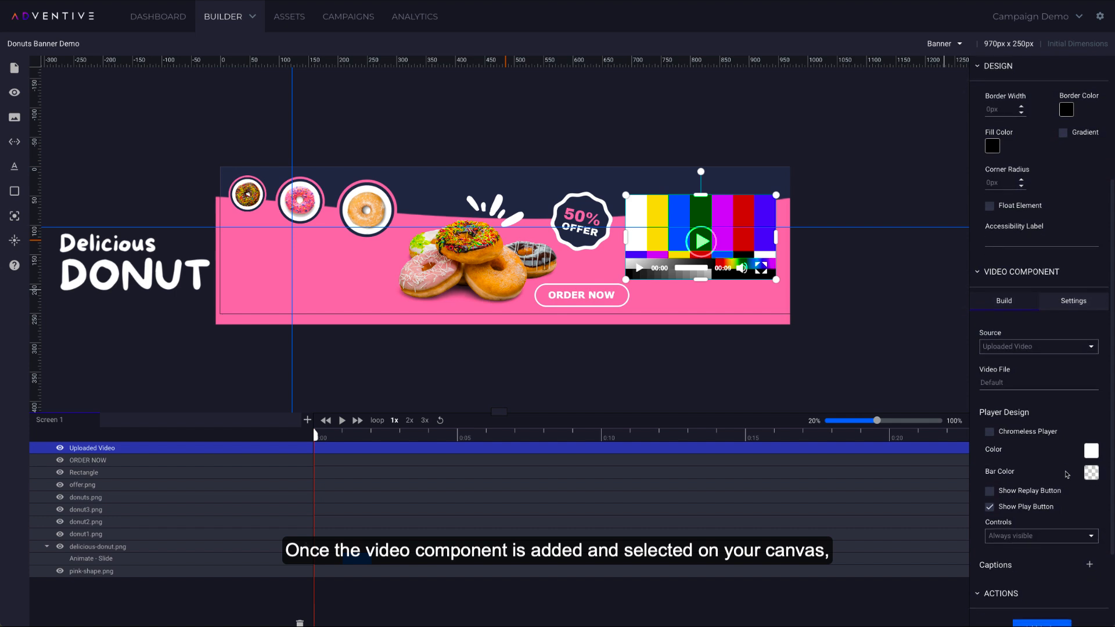
{"action": "scroll", "coordinate": [1066, 475], "scroll_direction": "down", "scroll_amount": 1}
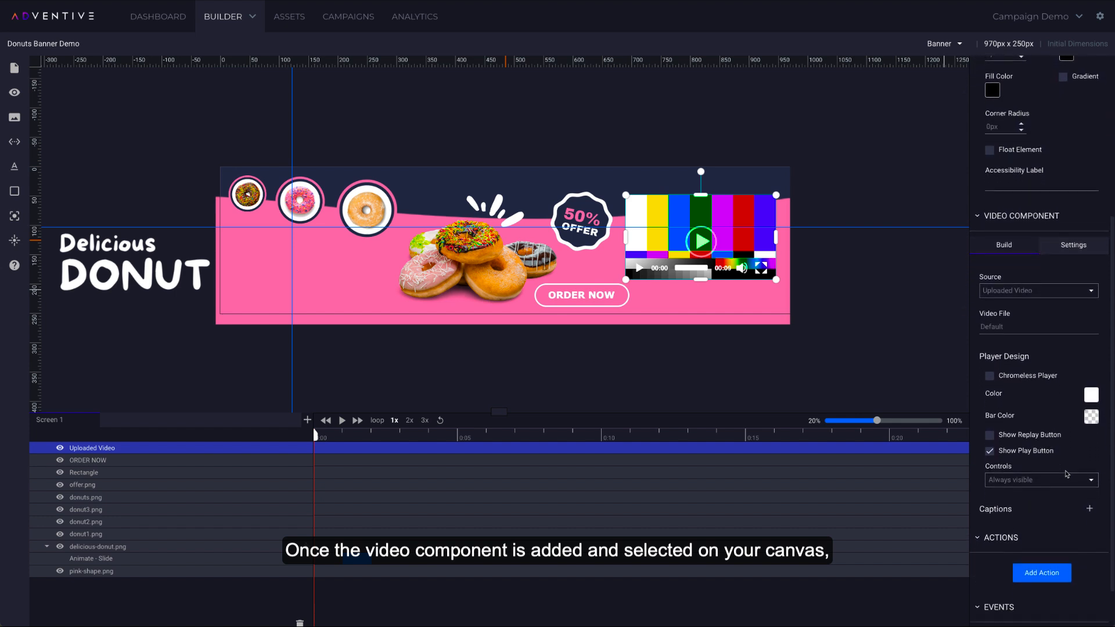
{"action": "scroll", "coordinate": [1067, 474], "scroll_direction": "down", "scroll_amount": 1}
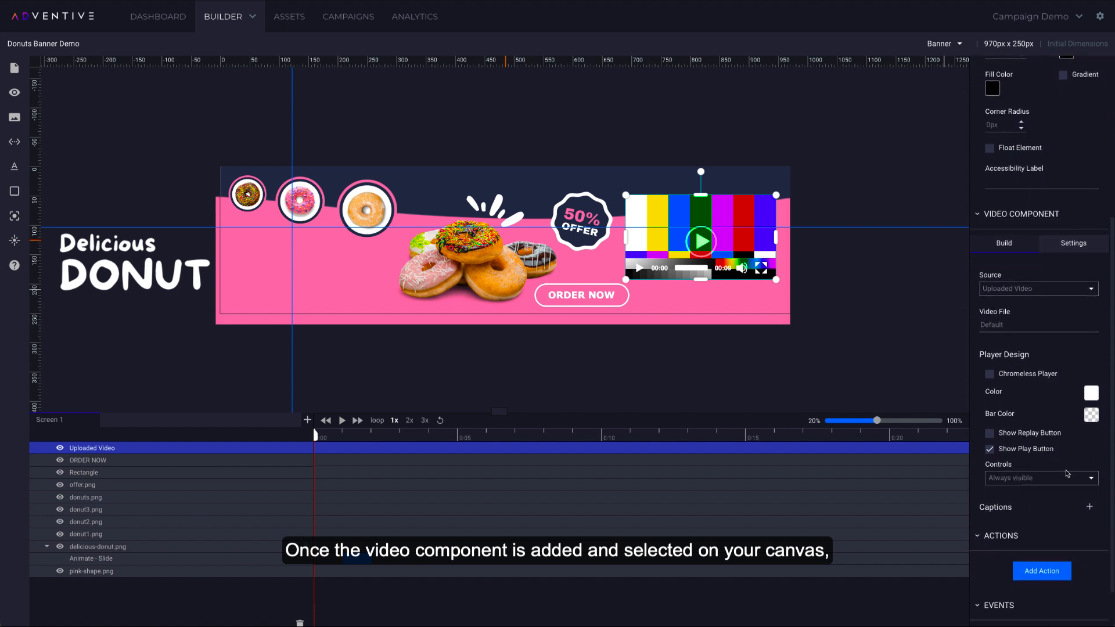
{"action": "scroll", "coordinate": [1066, 474], "scroll_direction": "down", "scroll_amount": 1}
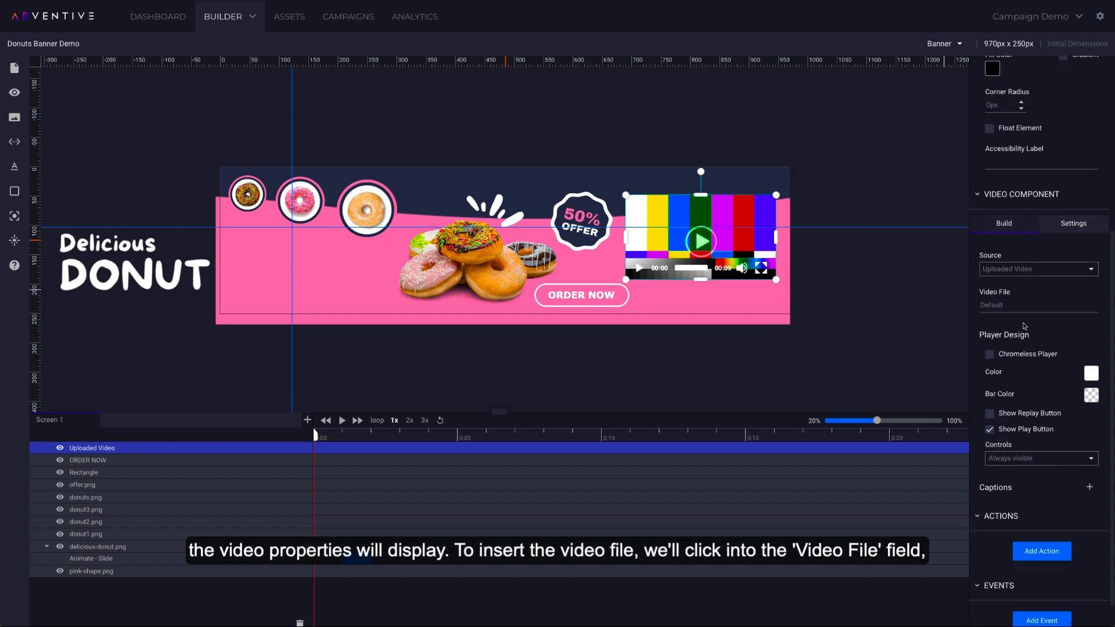
{"action": "left_click", "coordinate": [1023, 300]}
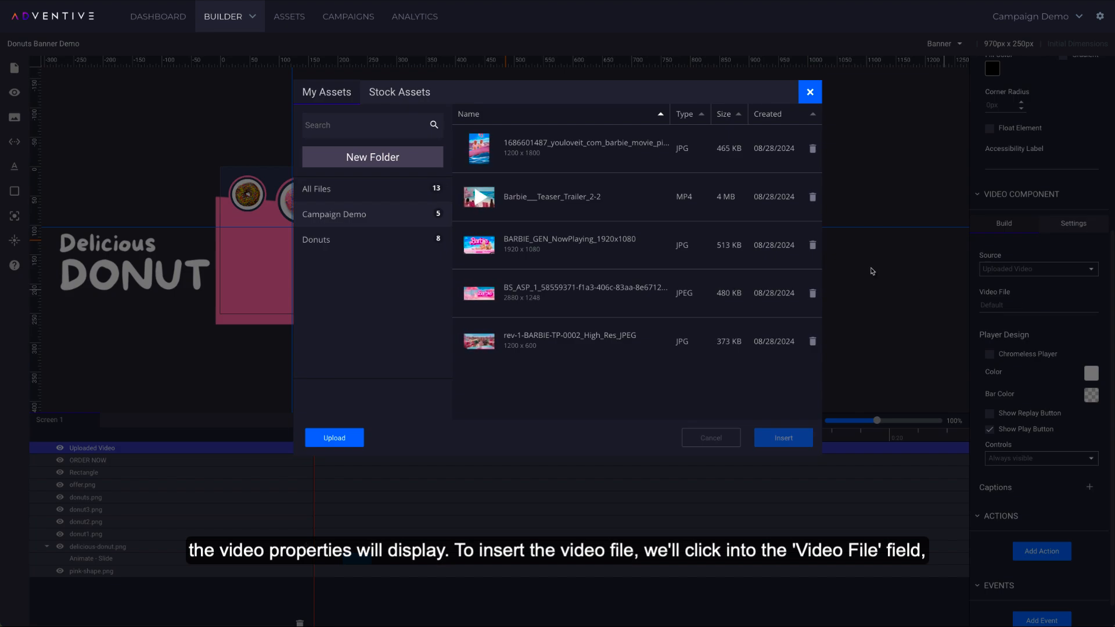
{"action": "left_click", "coordinate": [342, 243]}
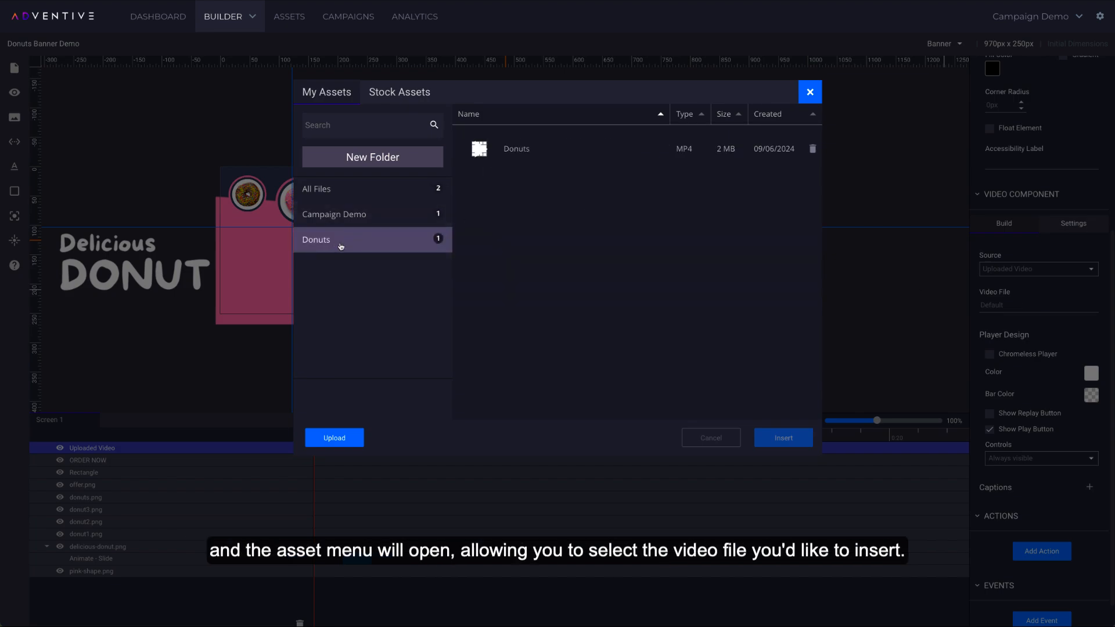
{"action": "left_click", "coordinate": [539, 151]}
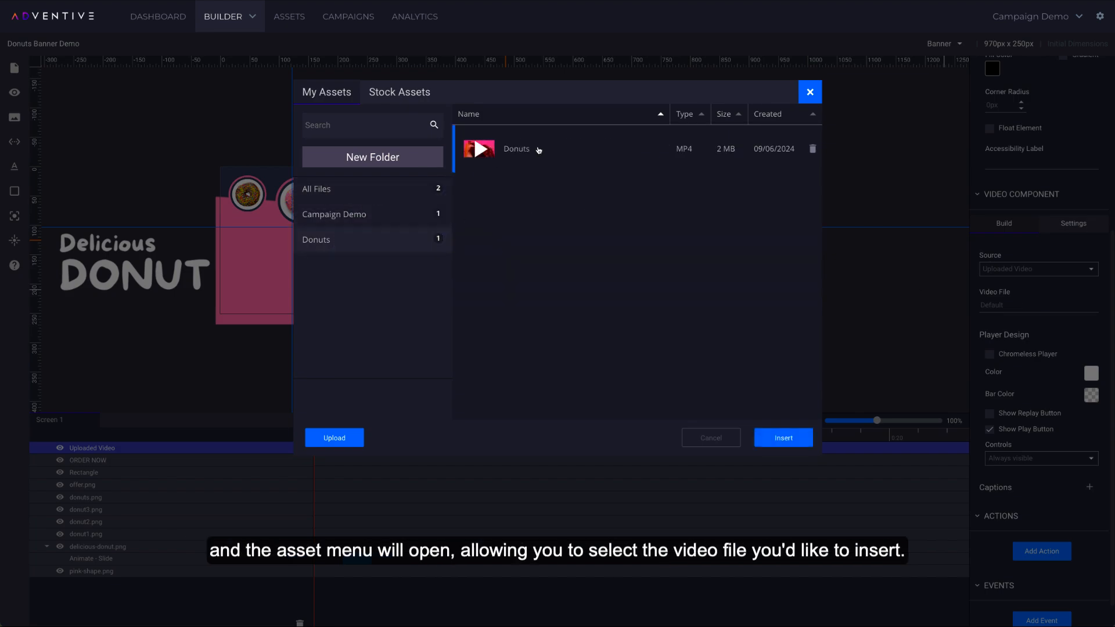
{"action": "left_click", "coordinate": [783, 438]}
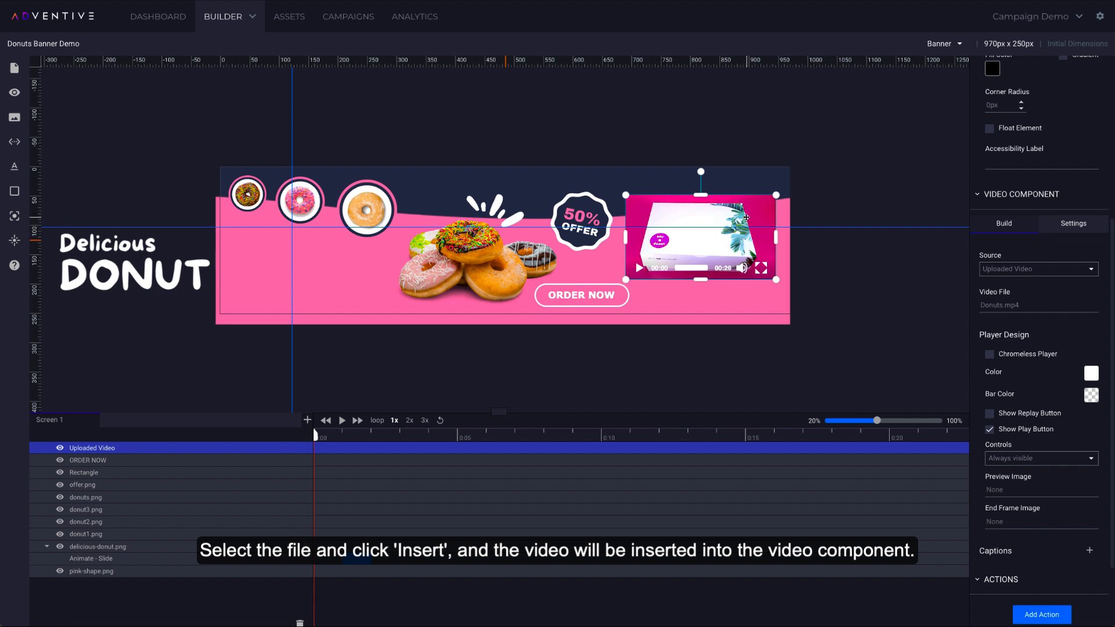
Step: Shift the video slightly to the right and scale it down a little proportionally
{"action": "left_click_drag", "start_coordinate": [748, 216], "coordinate": [751, 216]}
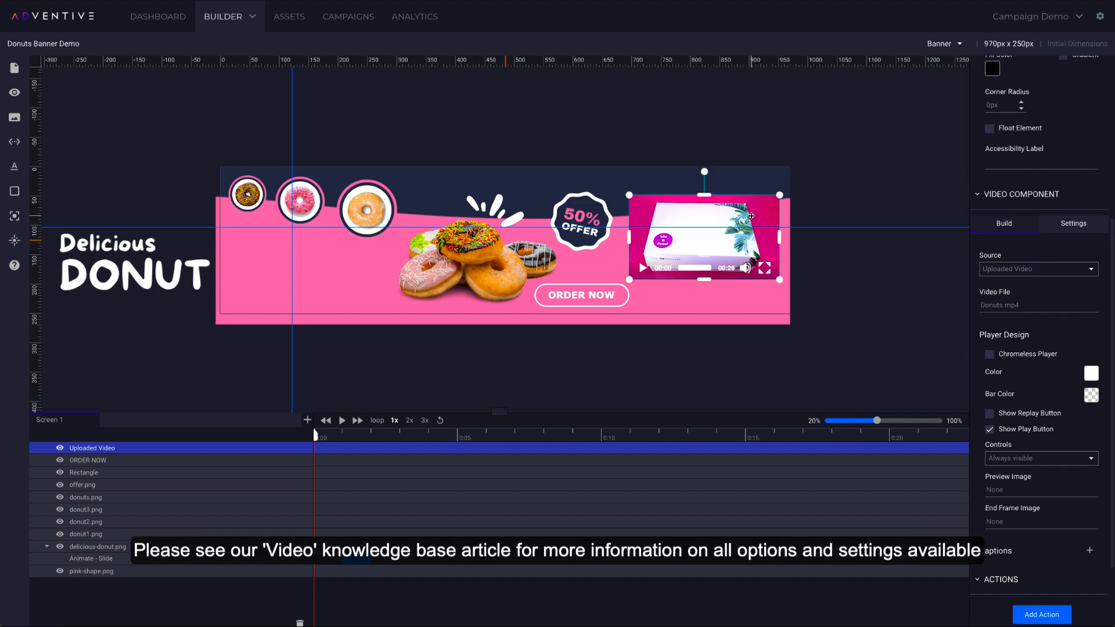
{"action": "left_click", "coordinate": [858, 346]}
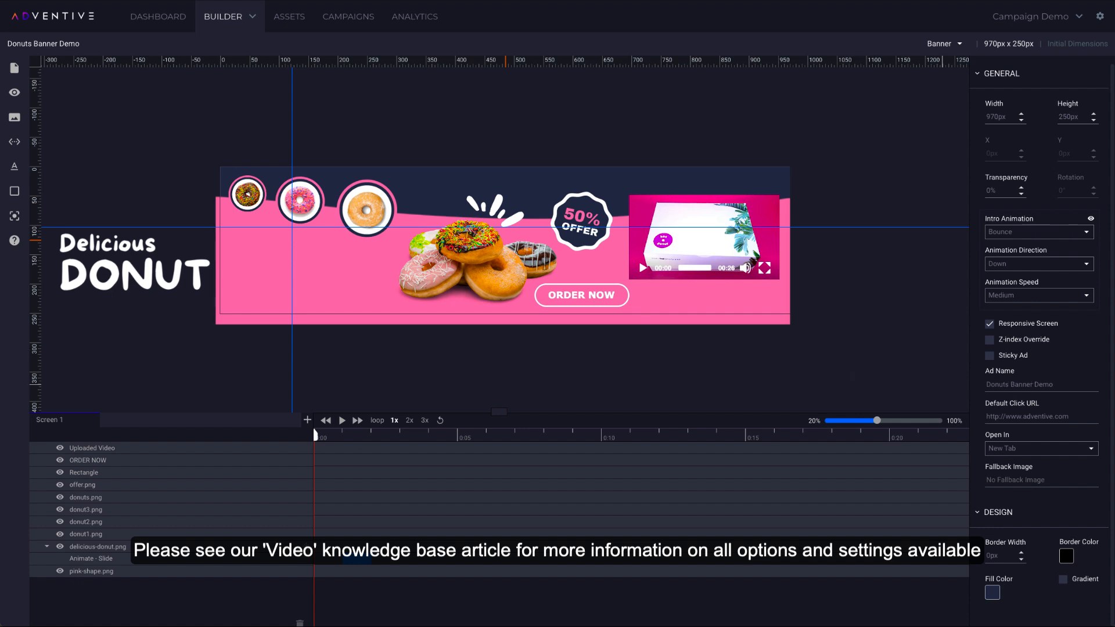
{"action": "left_click", "coordinate": [677, 261]}
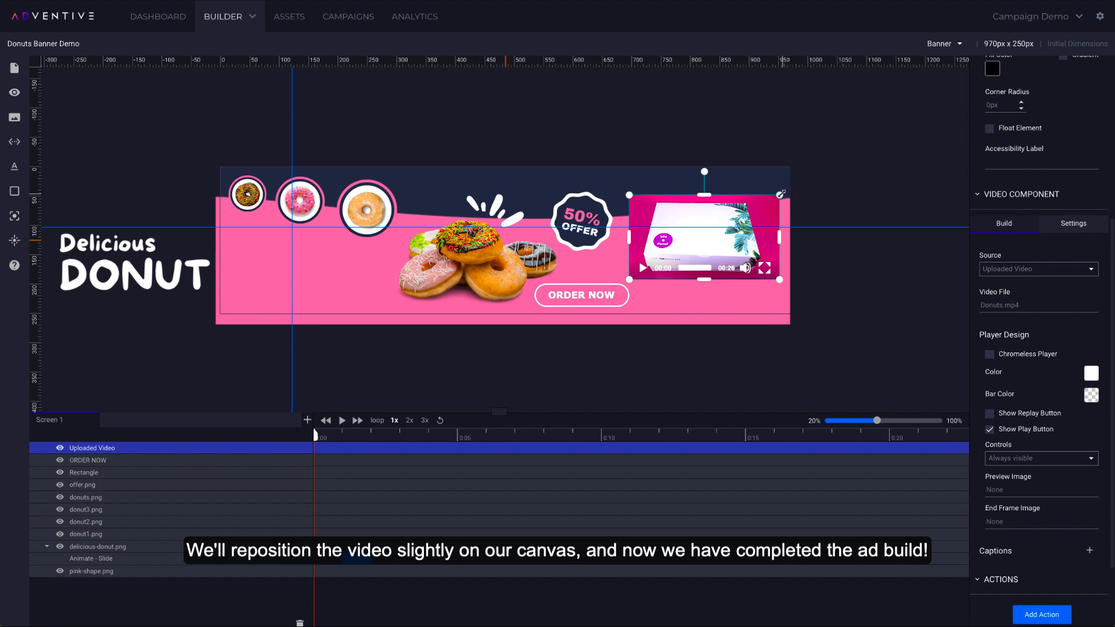
{"action": "left_click_drag", "start_coordinate": [779, 195], "coordinate": [730, 214]}
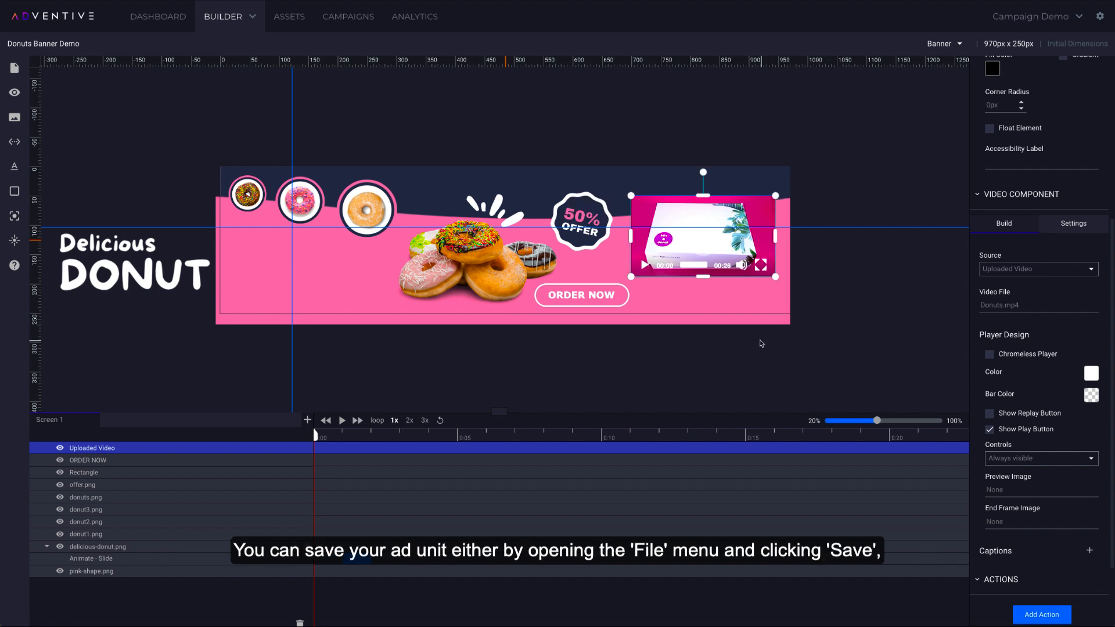
{"action": "left_click", "coordinate": [885, 307]}
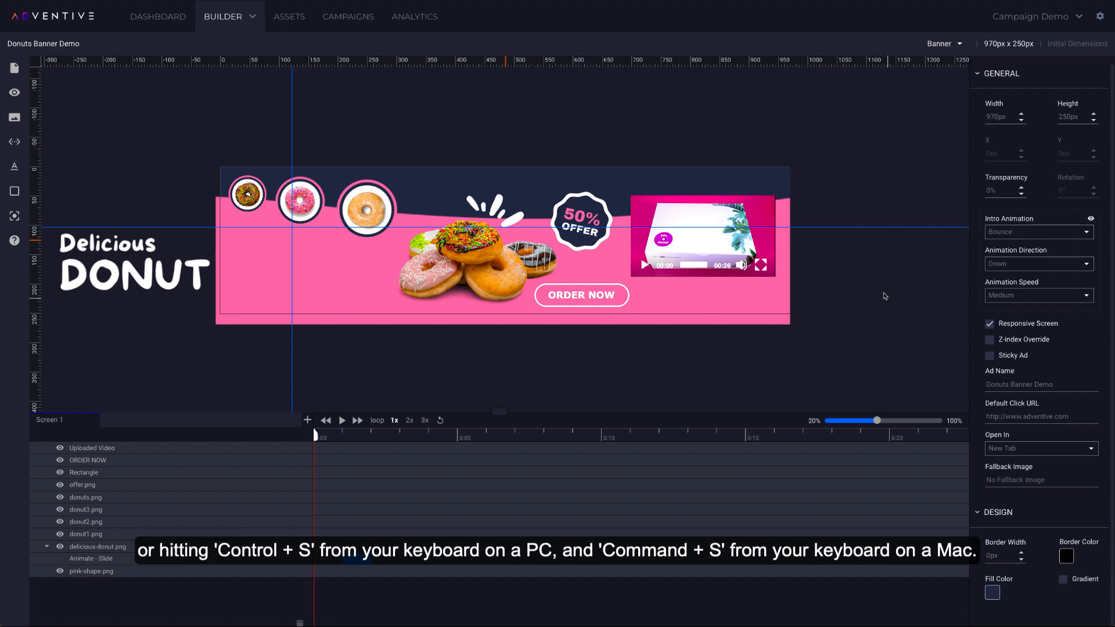
Step: Save the banner ad and open its preview
{"action": "left_click", "coordinate": [14, 67]}
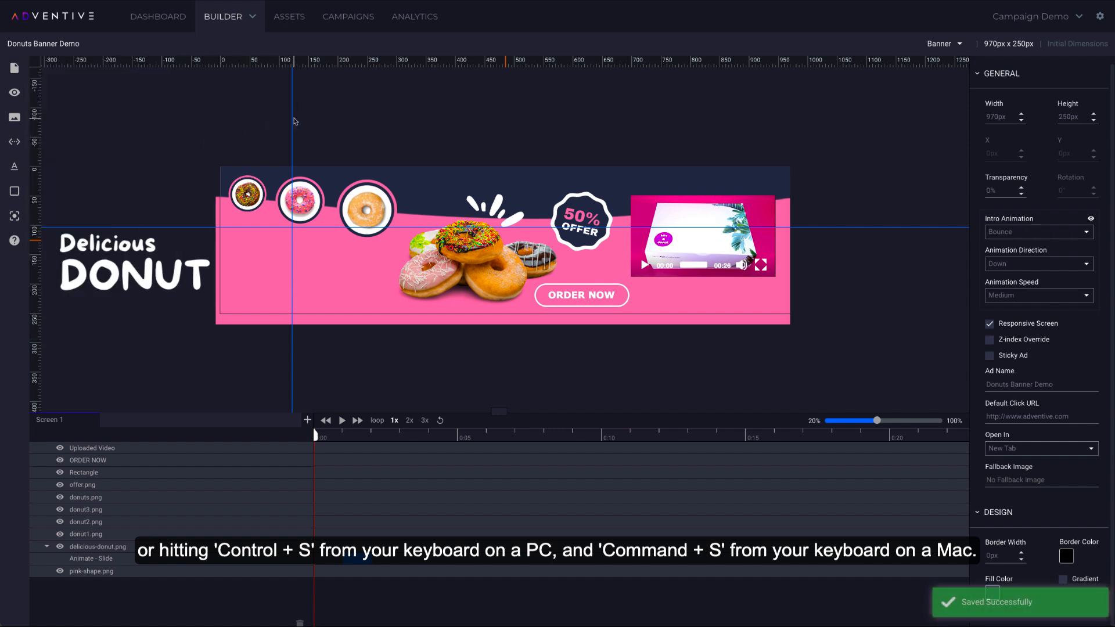
{"action": "left_click", "coordinate": [16, 94]}
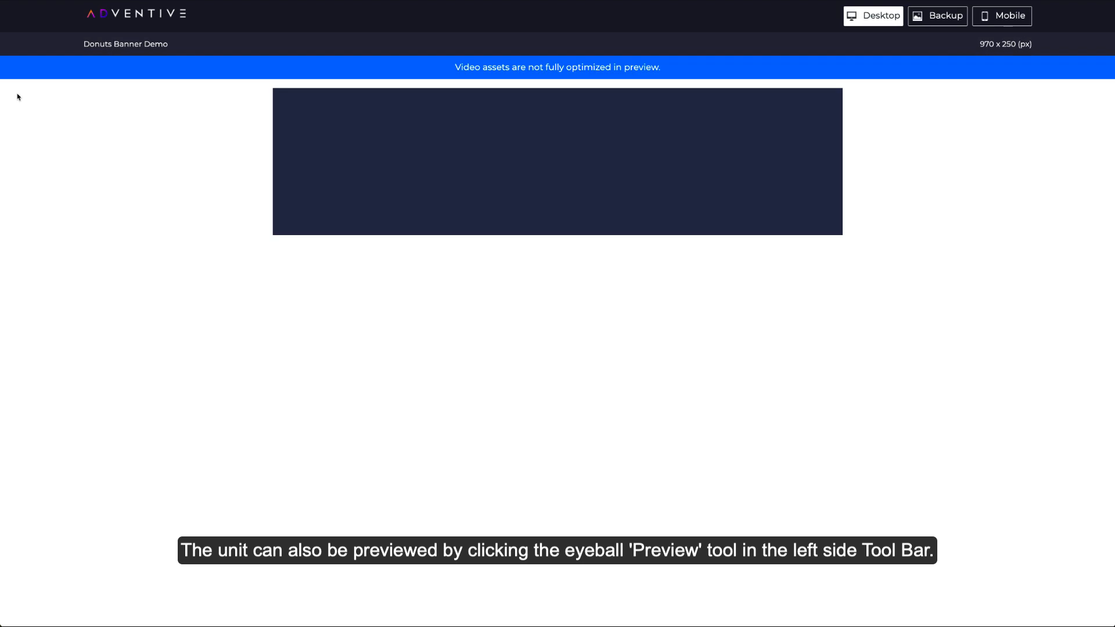